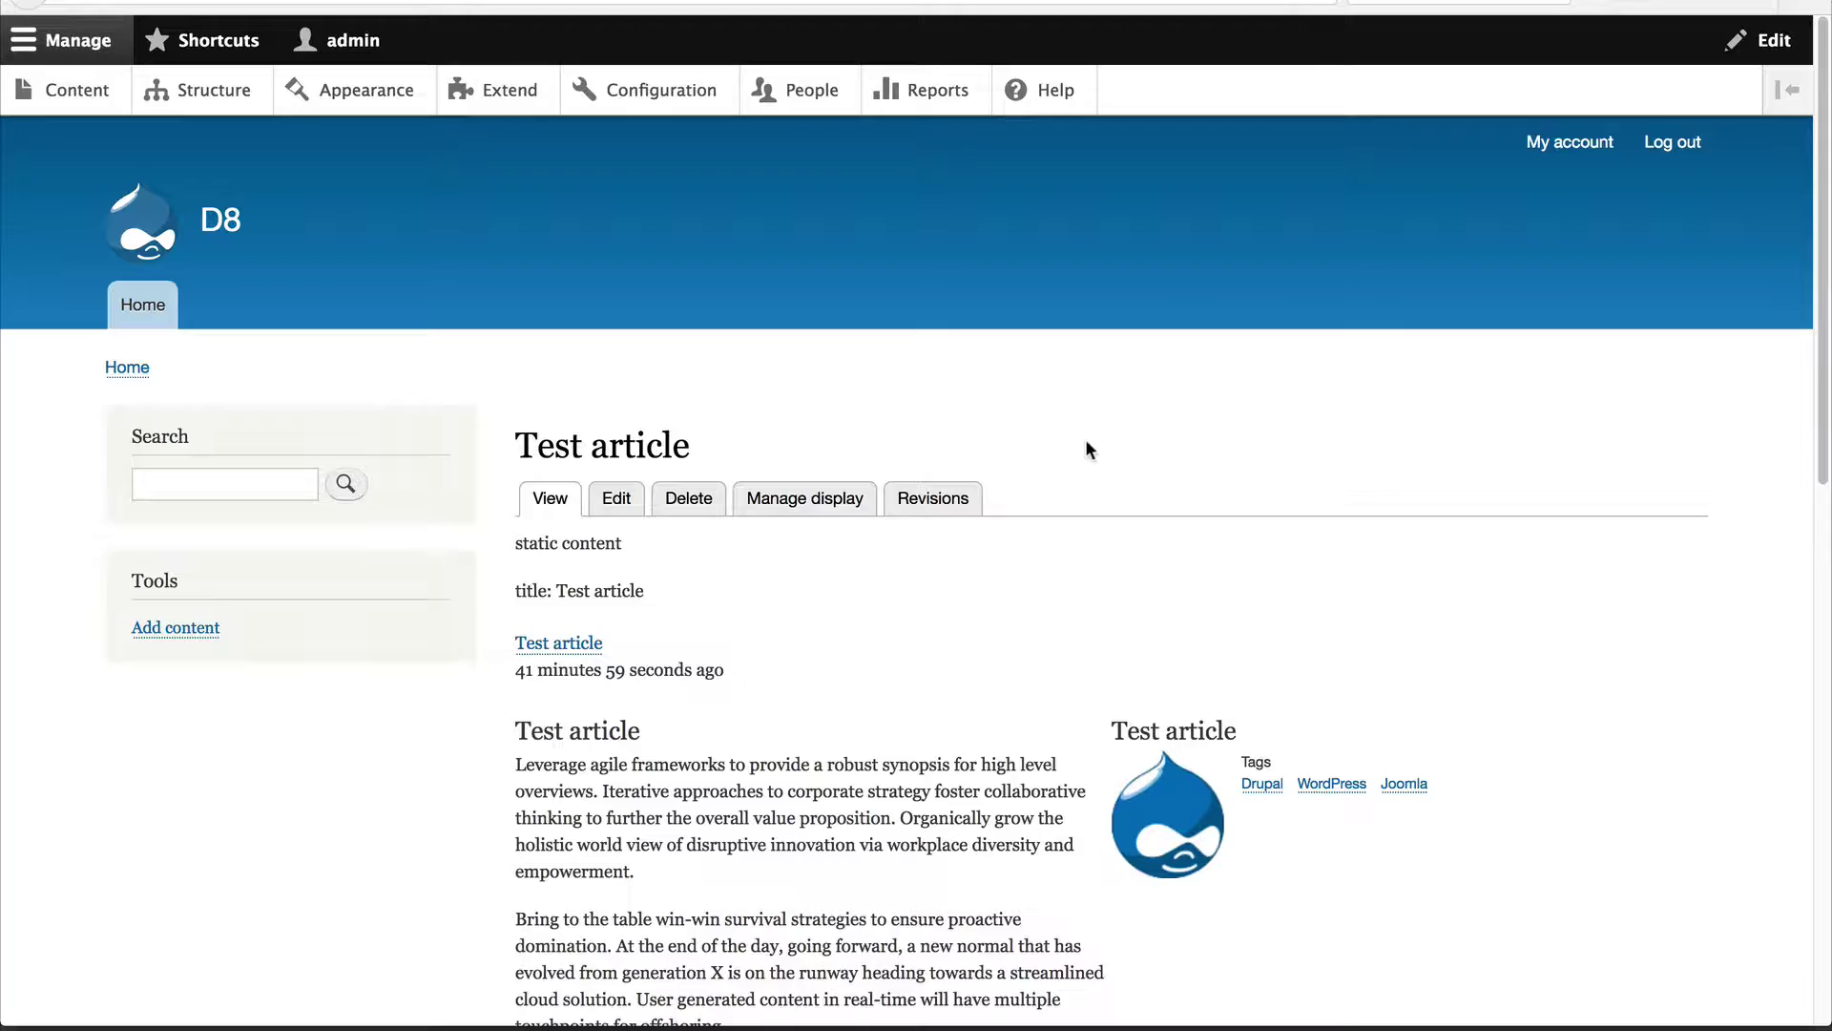
Open the edit form for 'Test article' and scroll down to its tags and image.
scroll(1085, 439, down, 2)
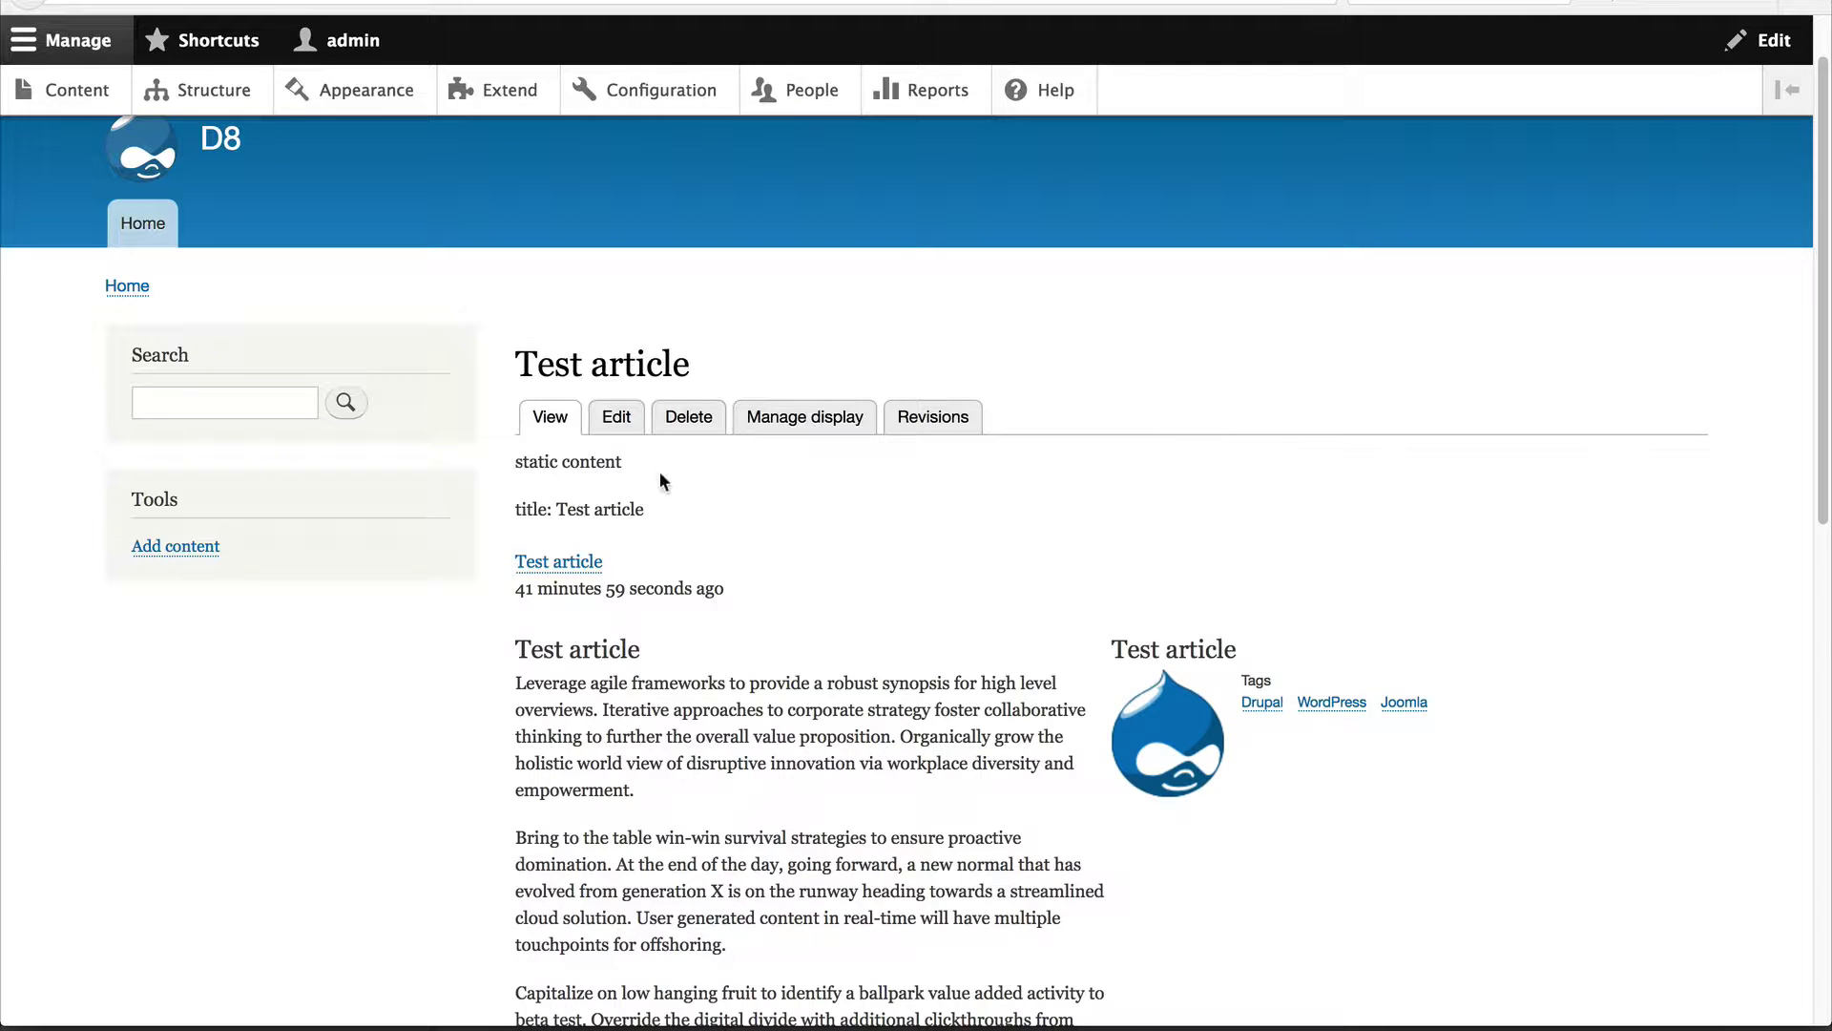
scroll(1069, 375, down, 5)
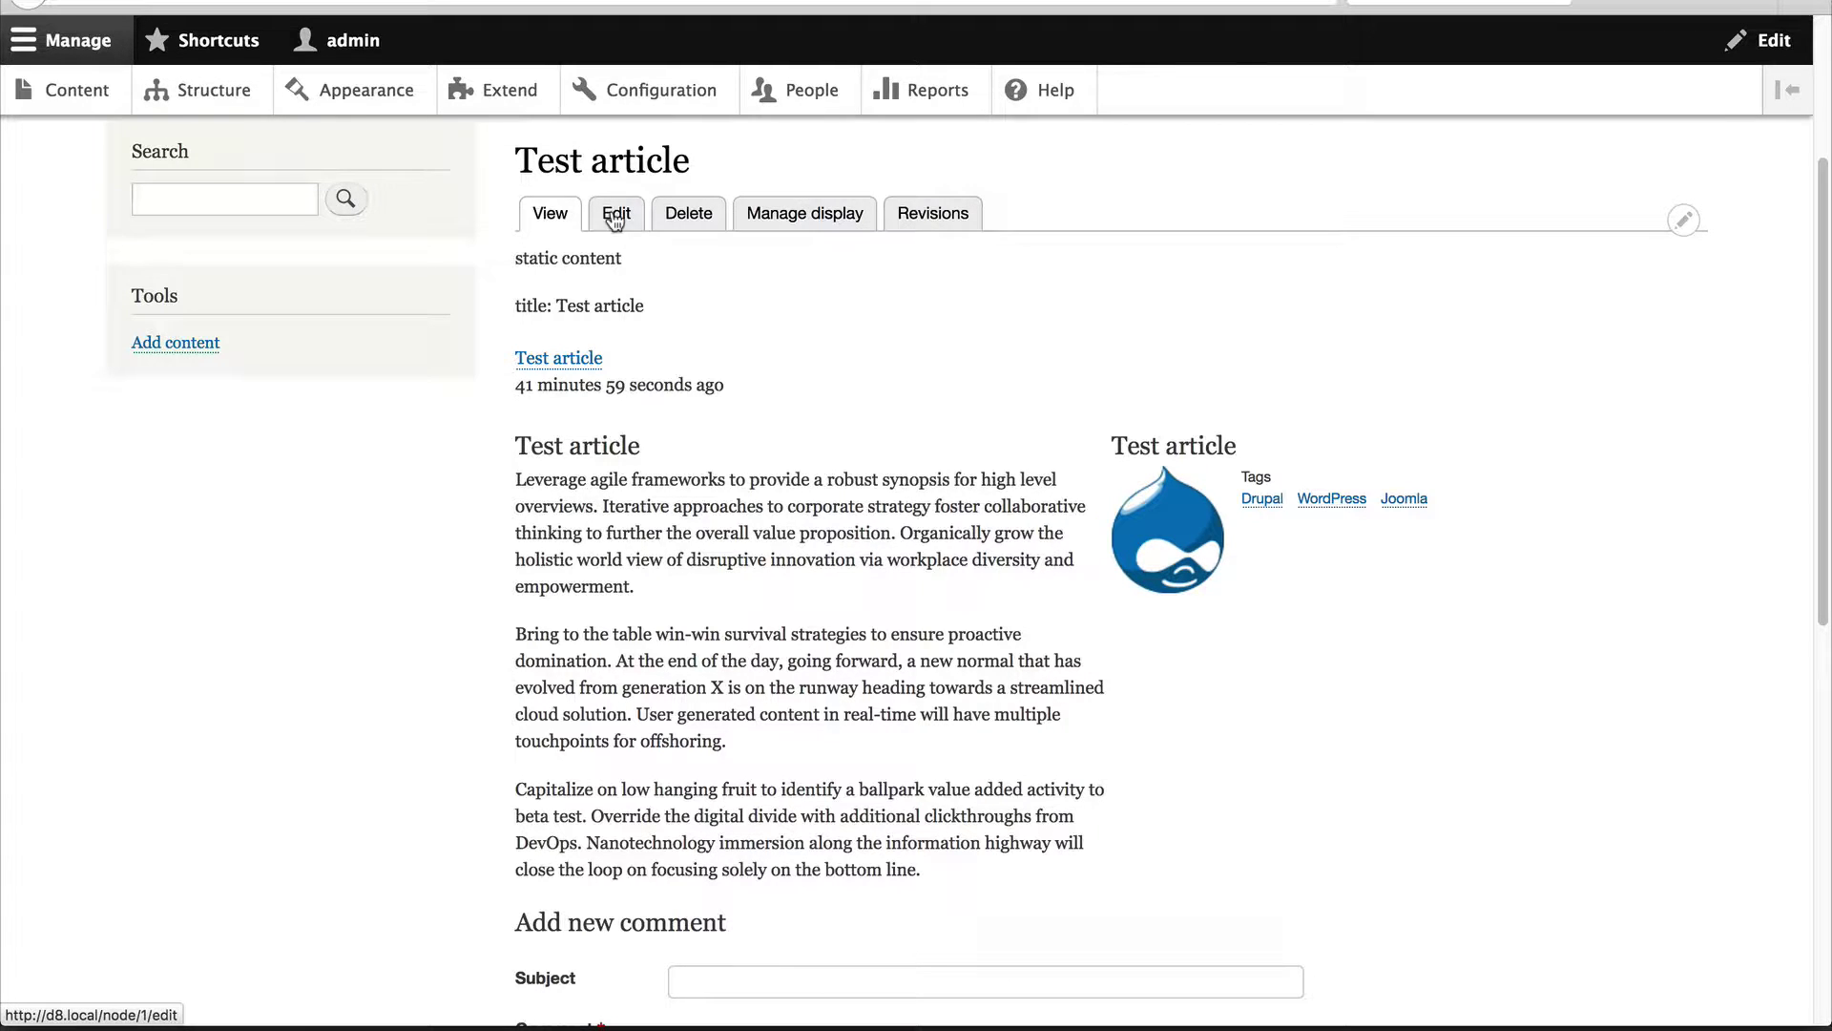
click(614, 214)
scroll(1341, 428, down, 1)
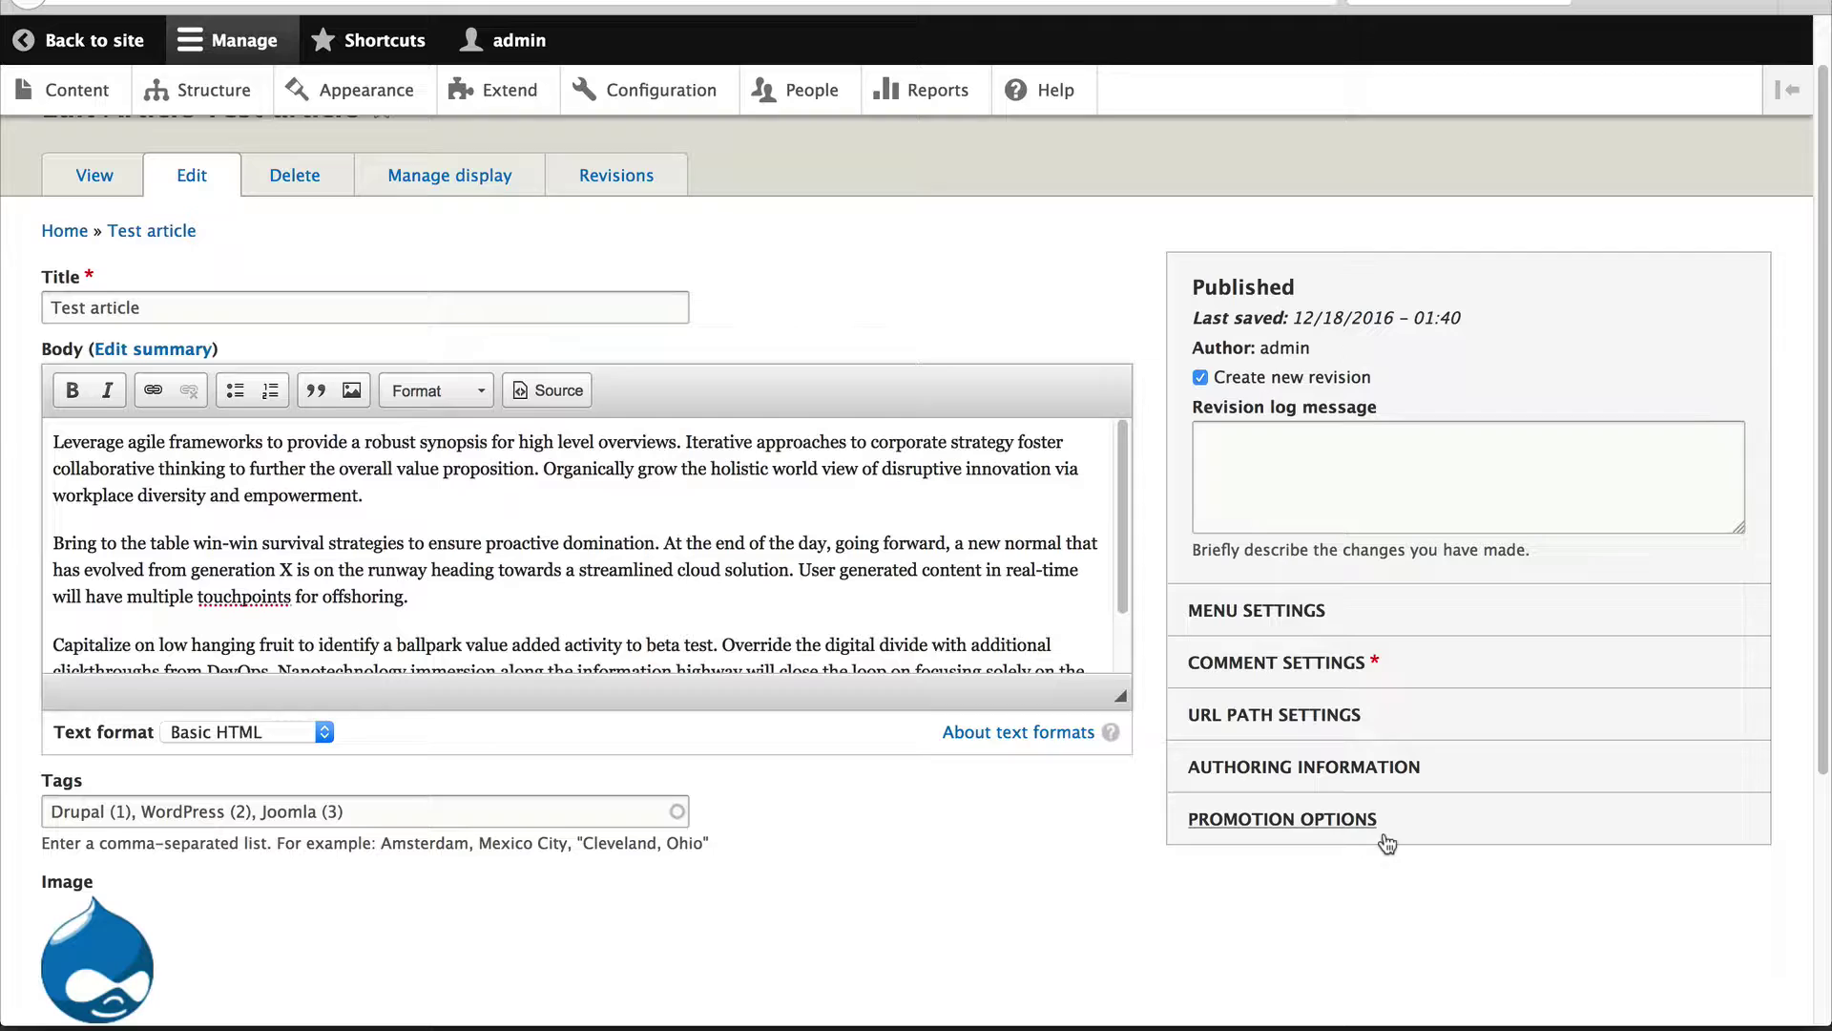
Filter the Extend module list by 'display' and install Display Suite Switch View Mode.
click(520, 96)
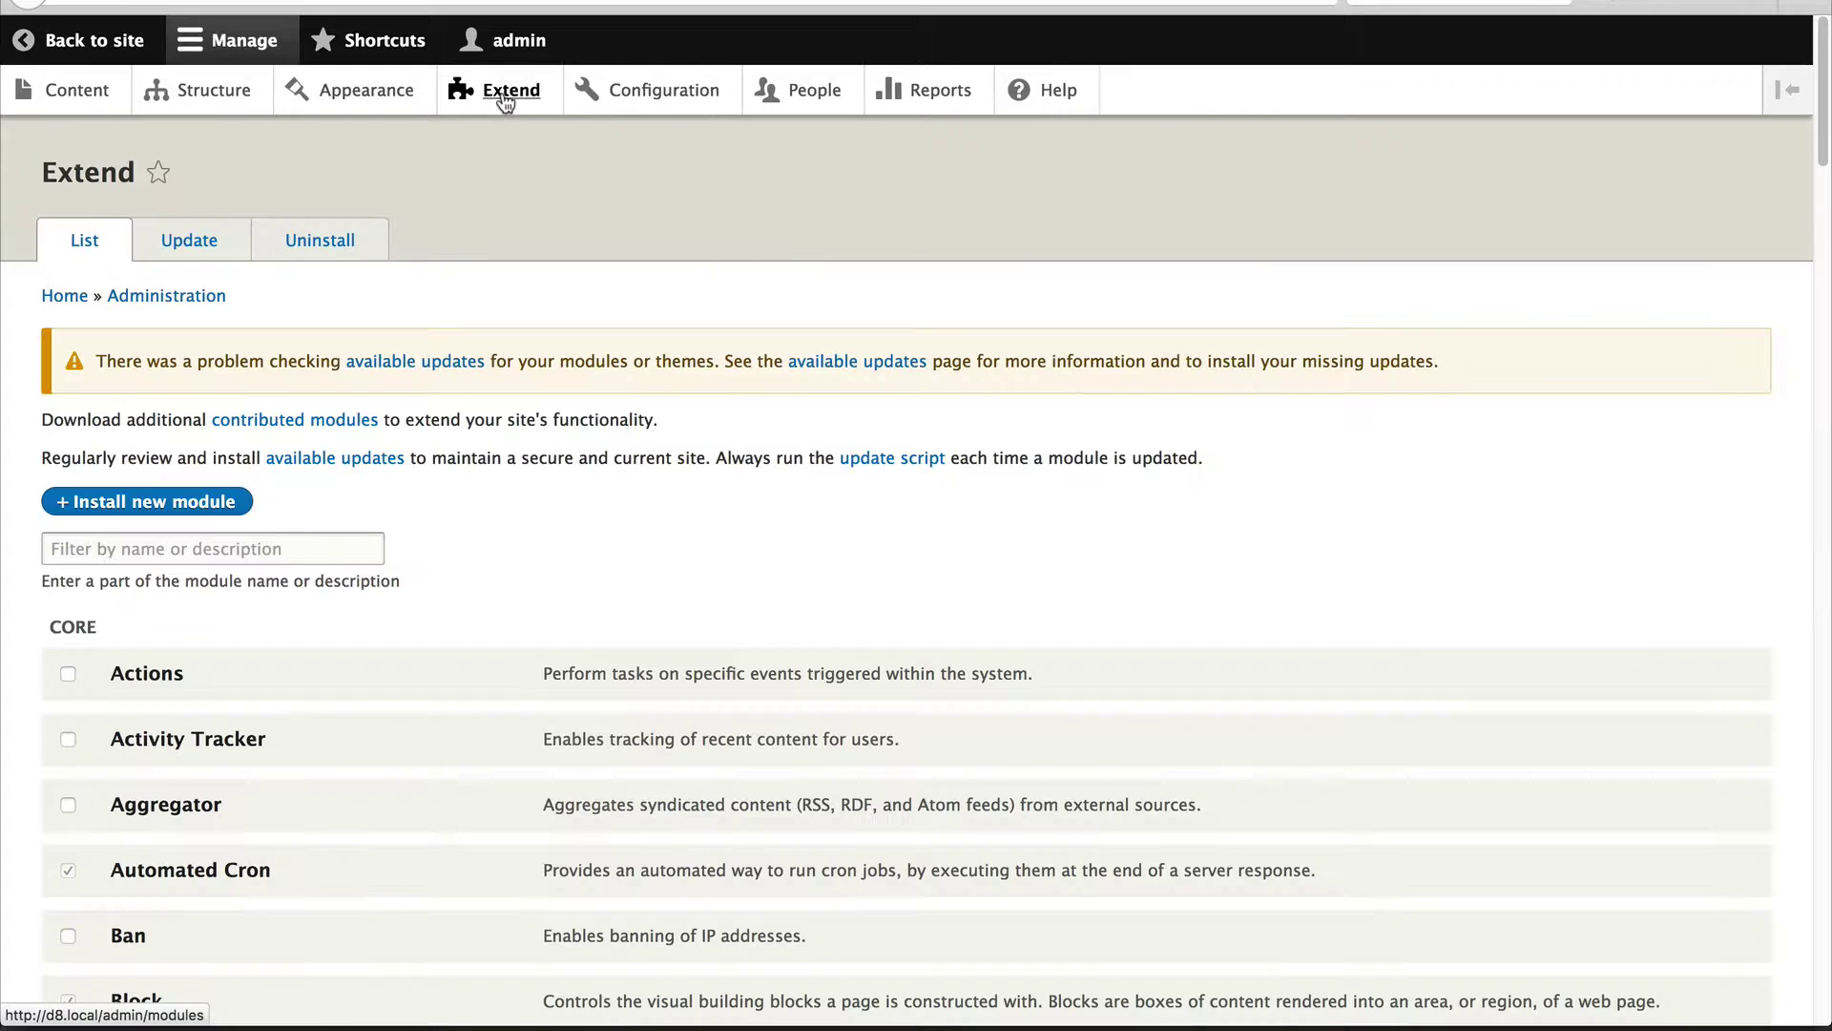
scroll(198, 620, down, 1)
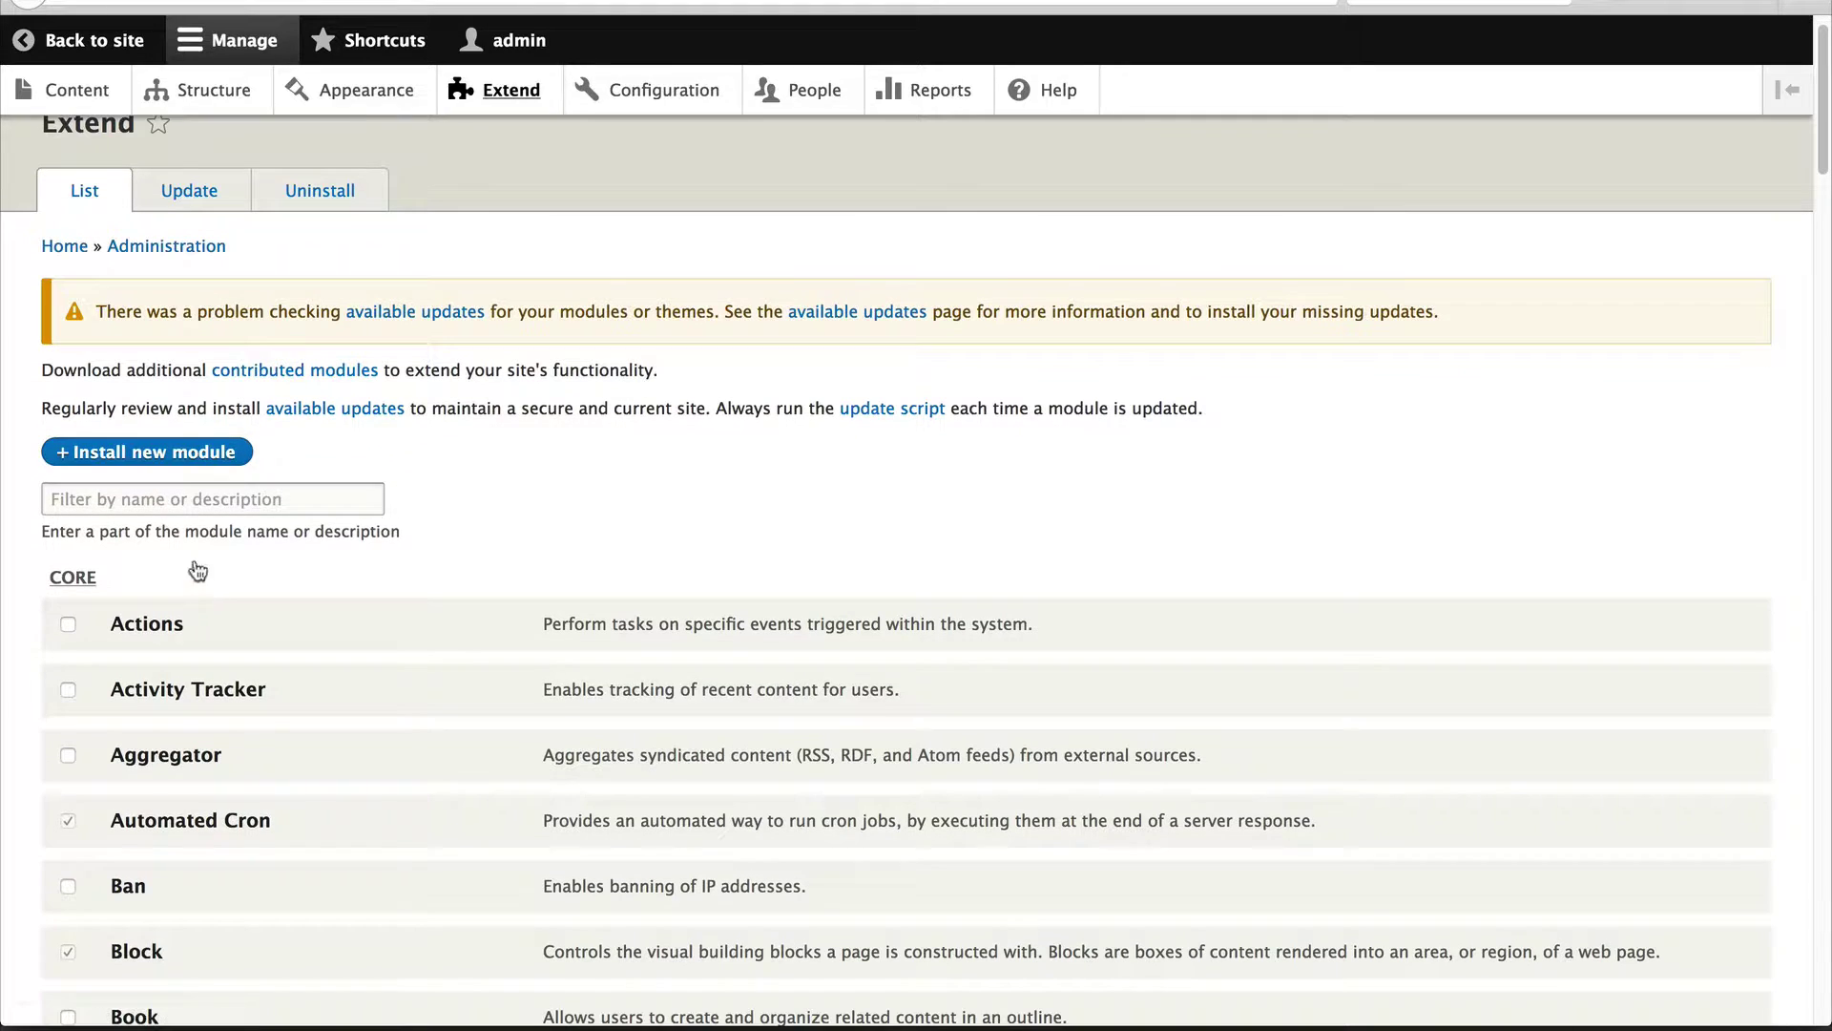
click(197, 505)
text(display)
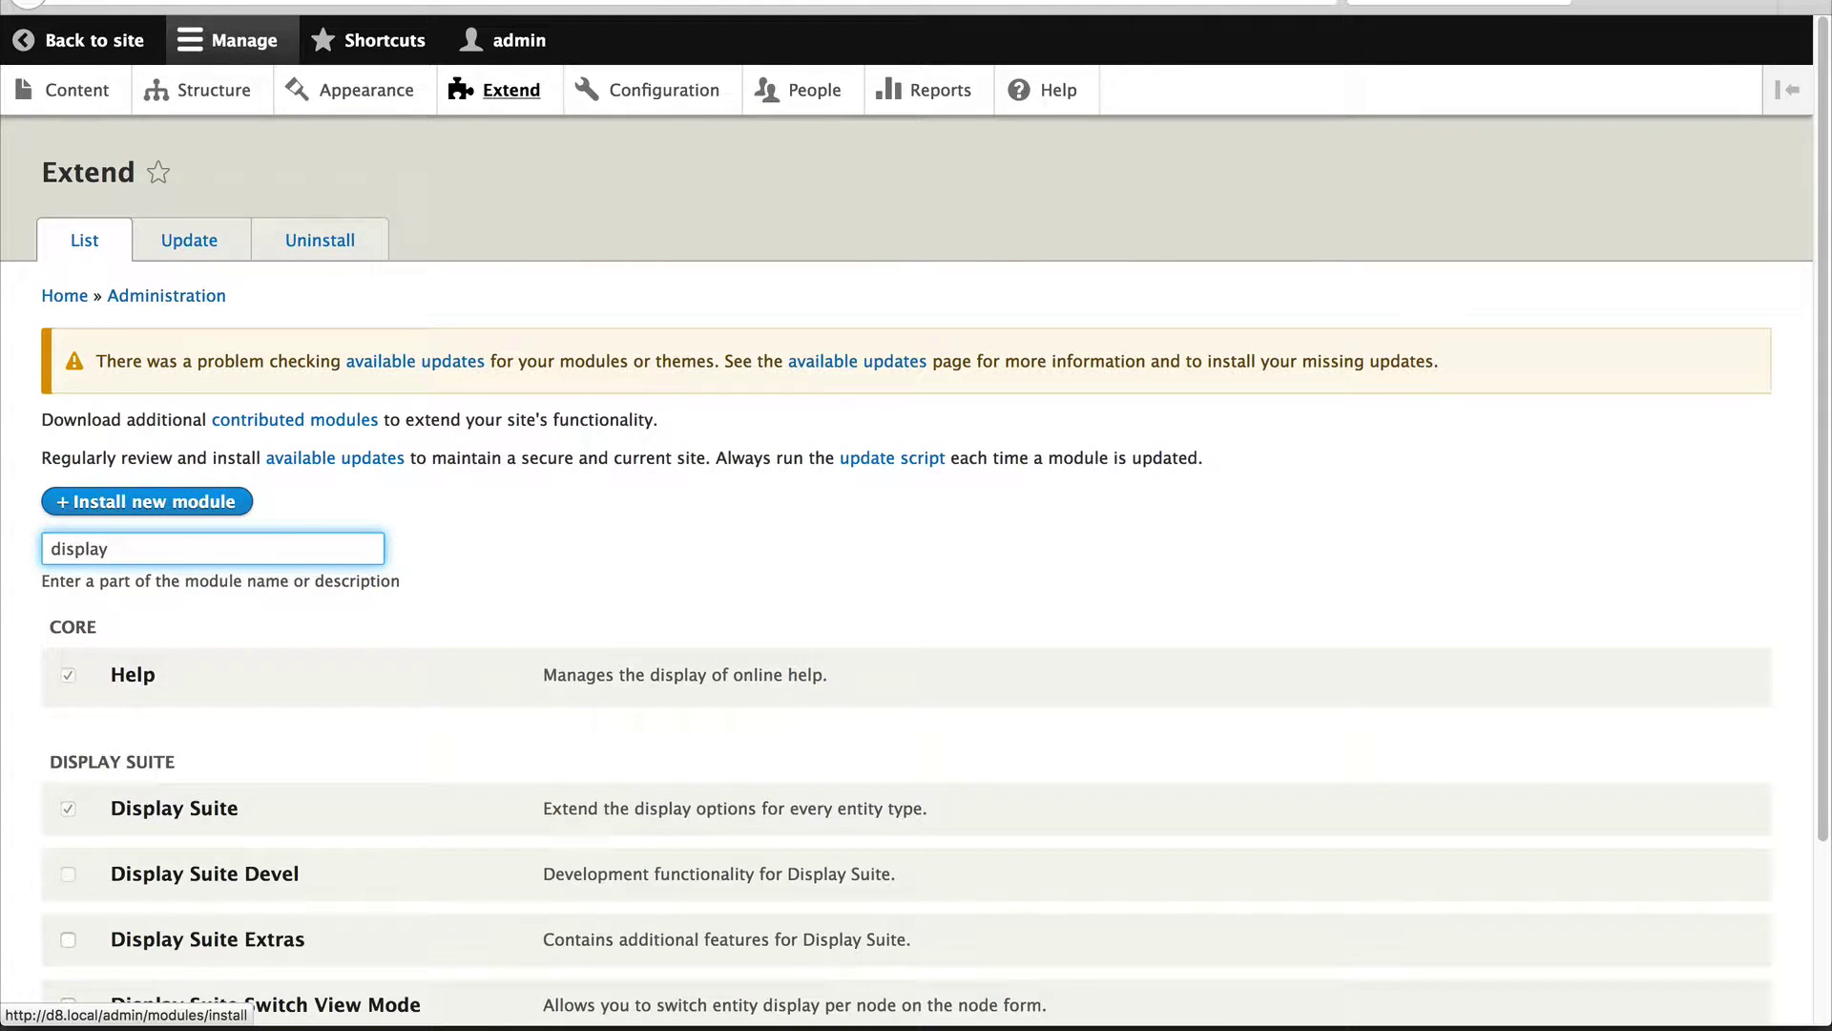
scroll(519, 611, down, 4)
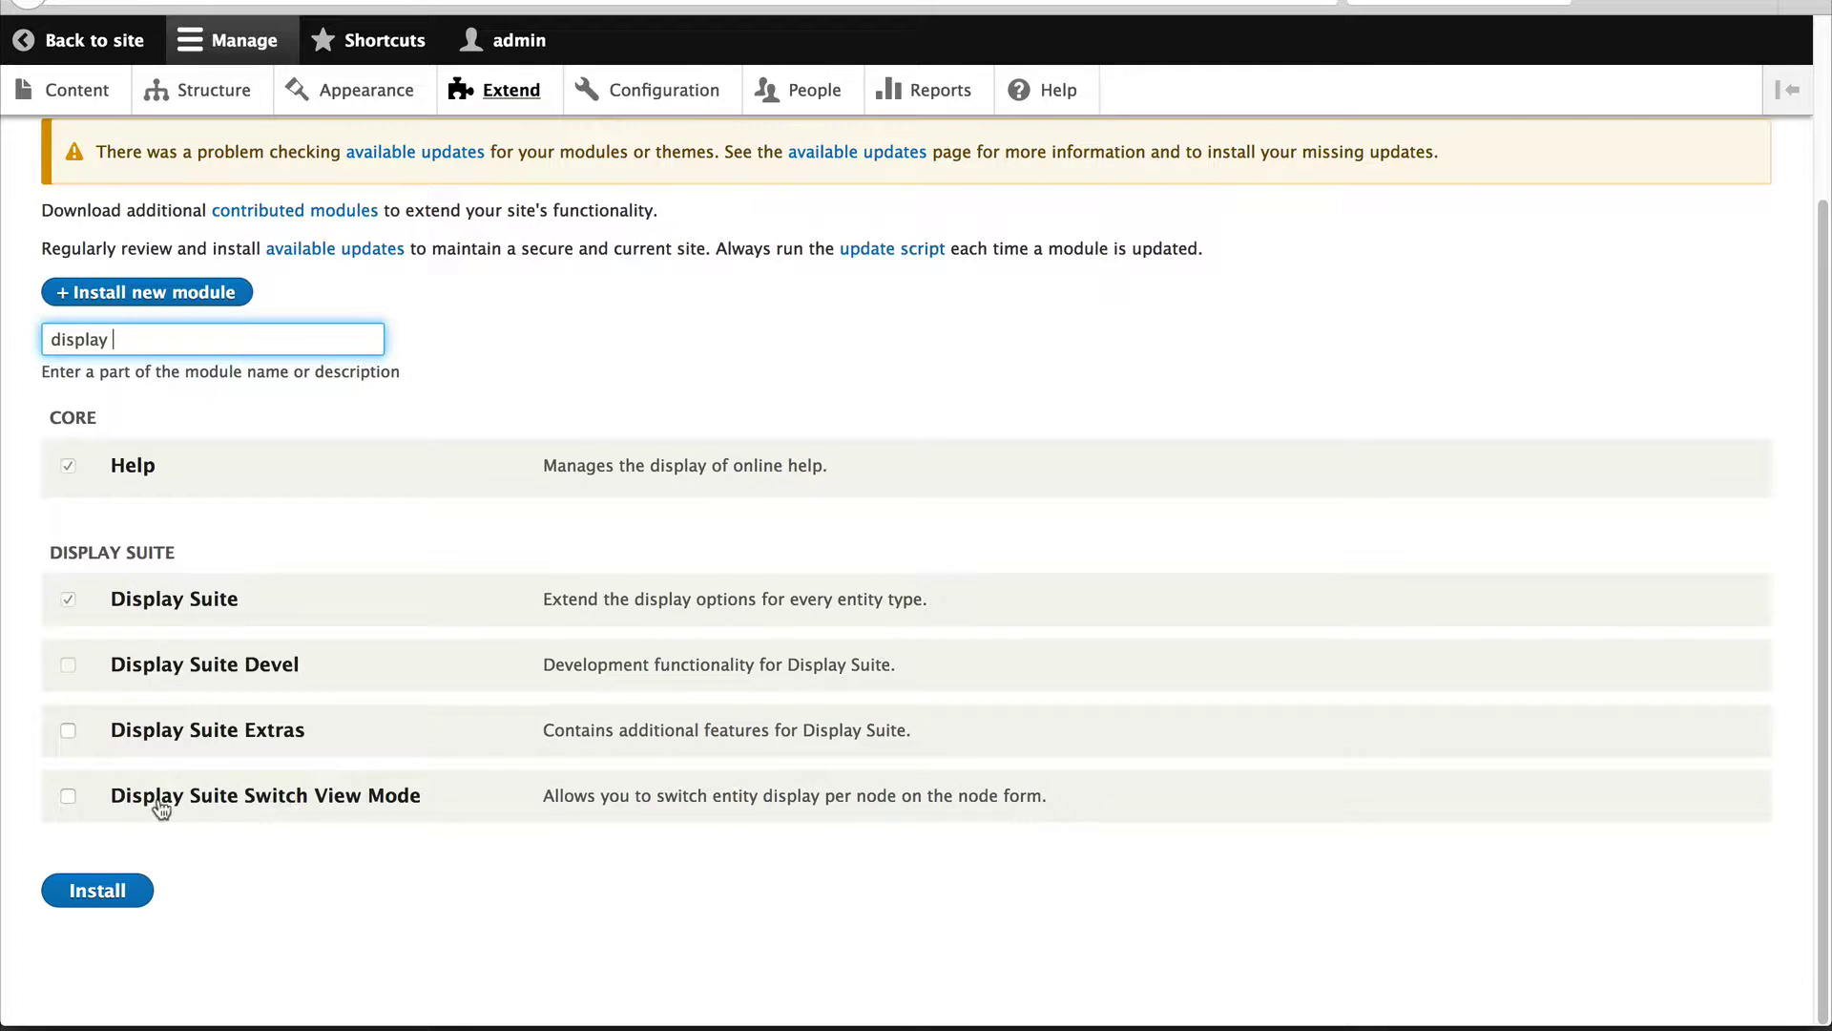
click(248, 809)
click(95, 891)
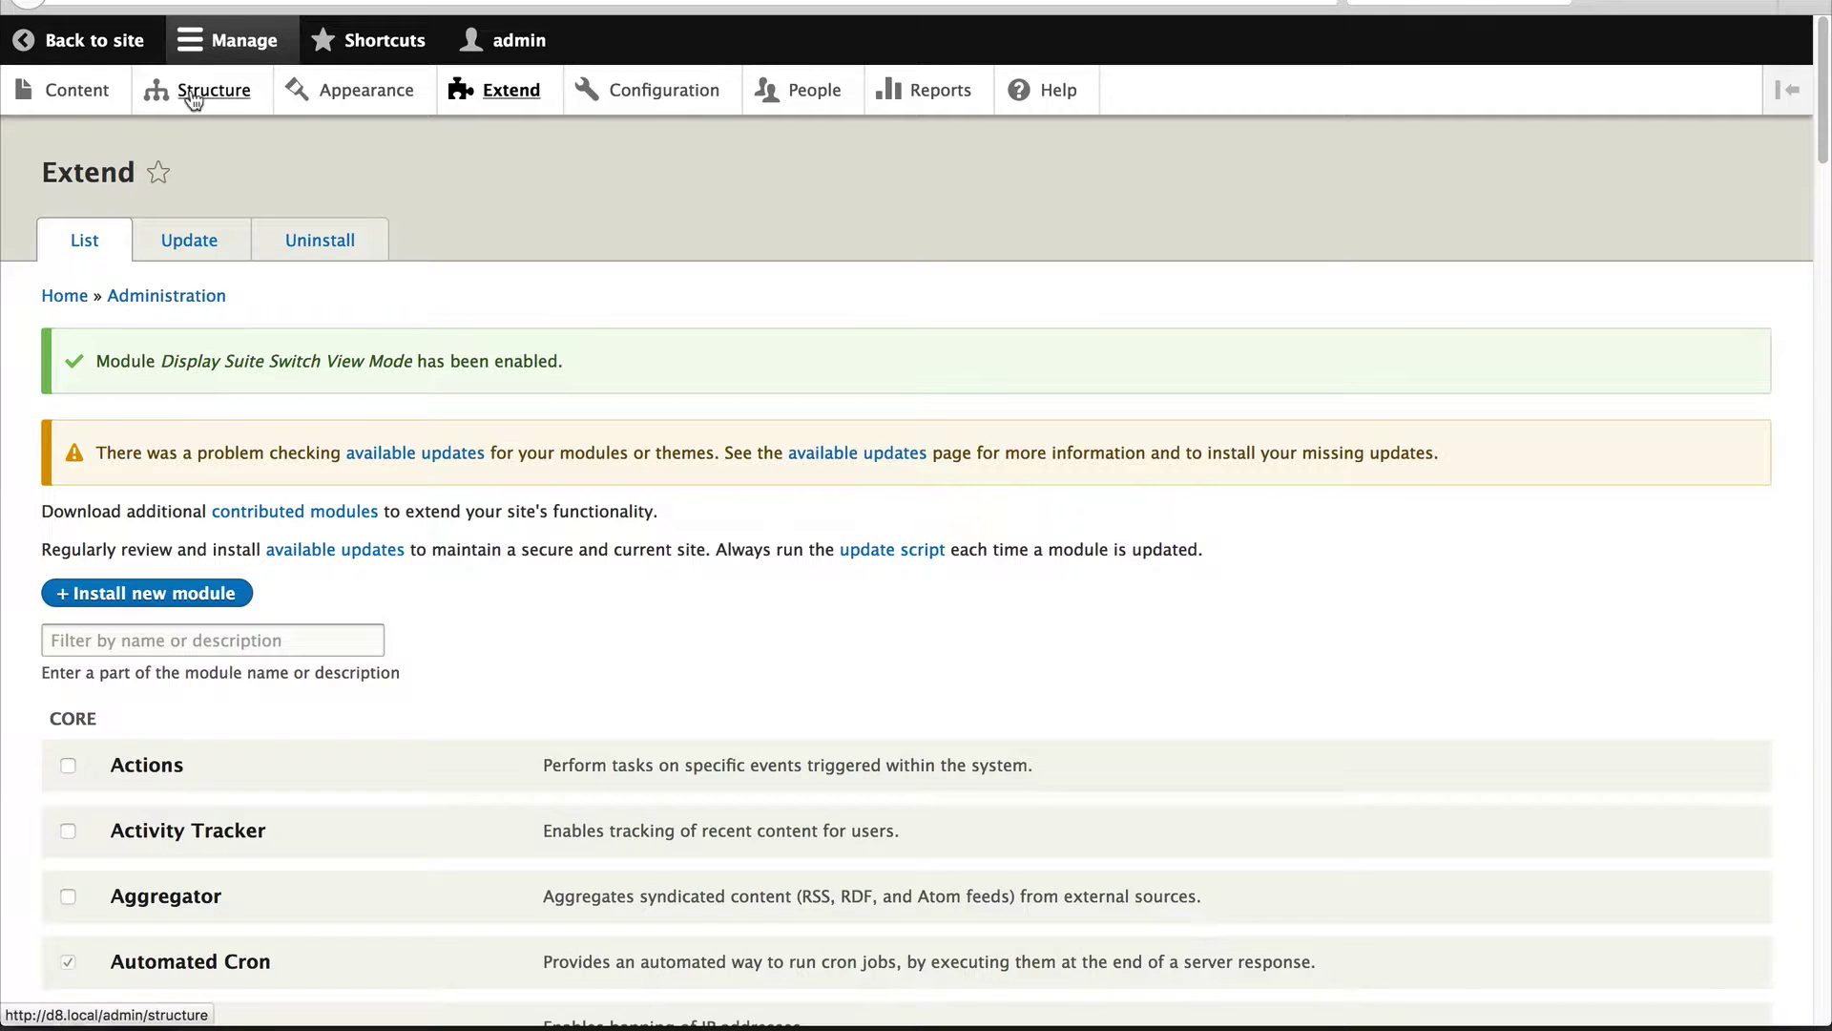
Go to Structure > Display modes > View modes and start adding a new view mode.
click(194, 100)
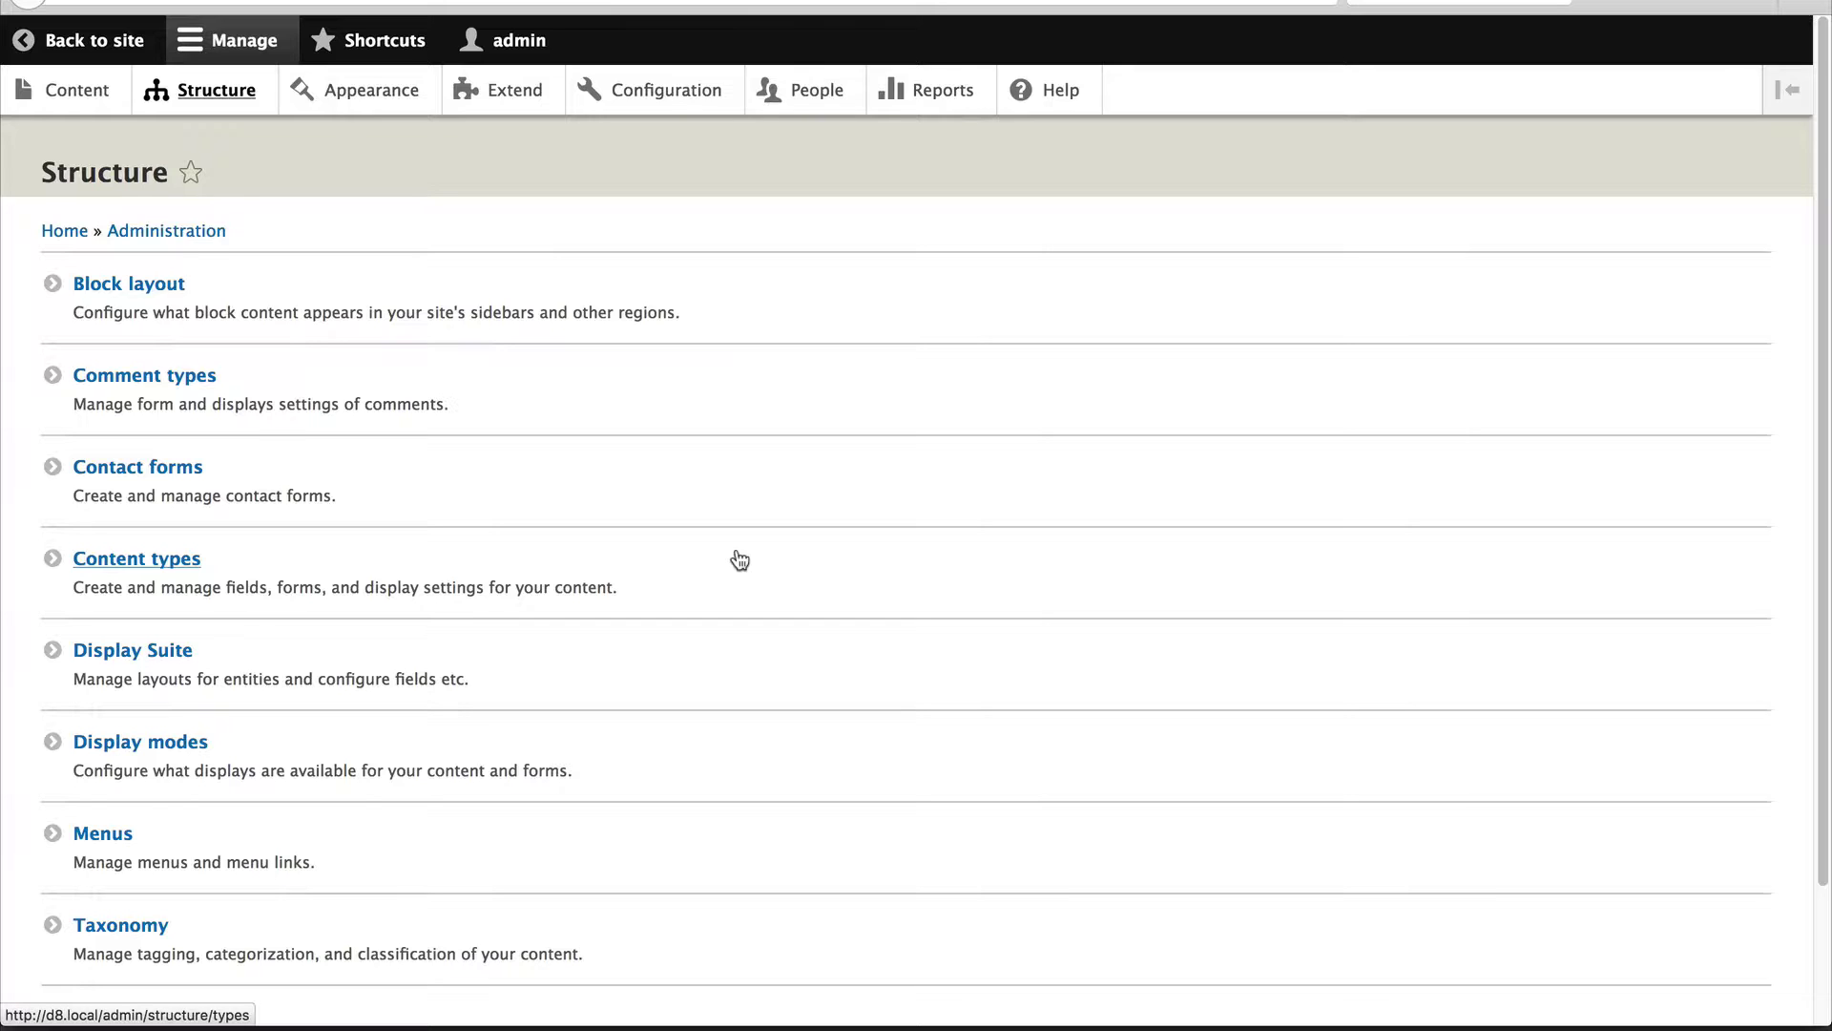
click(172, 747)
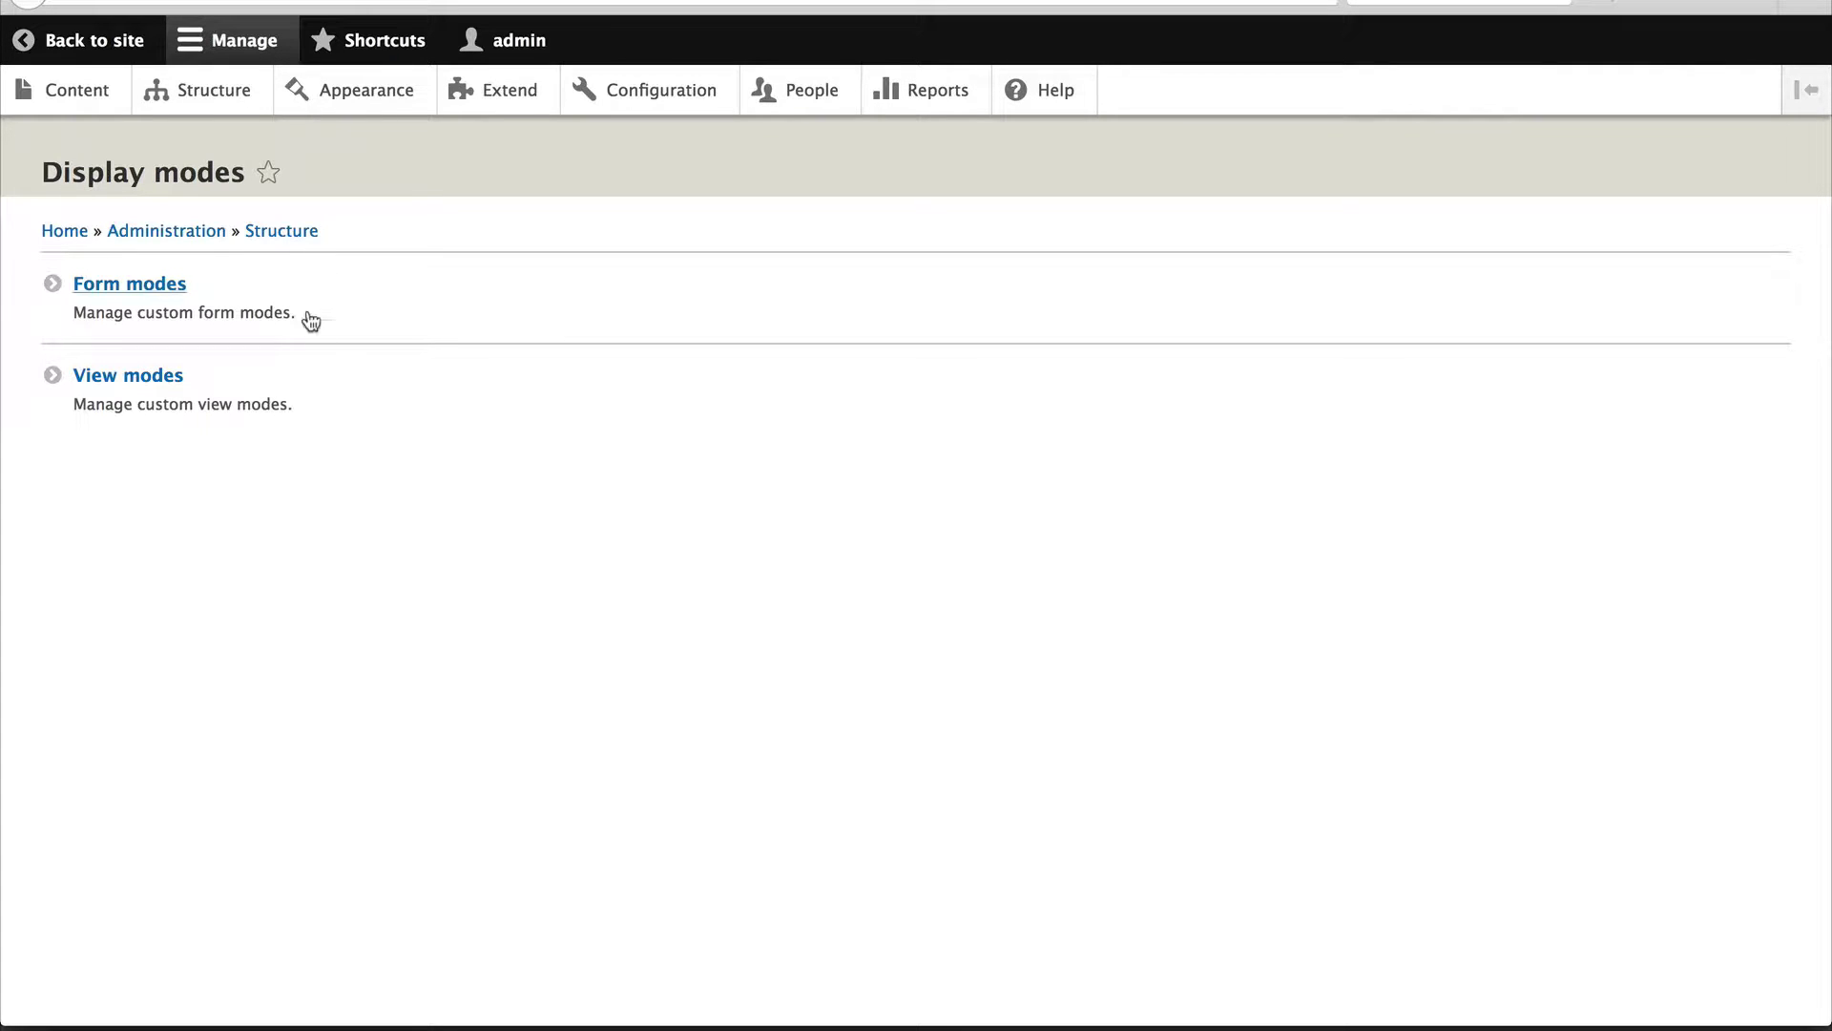
click(148, 382)
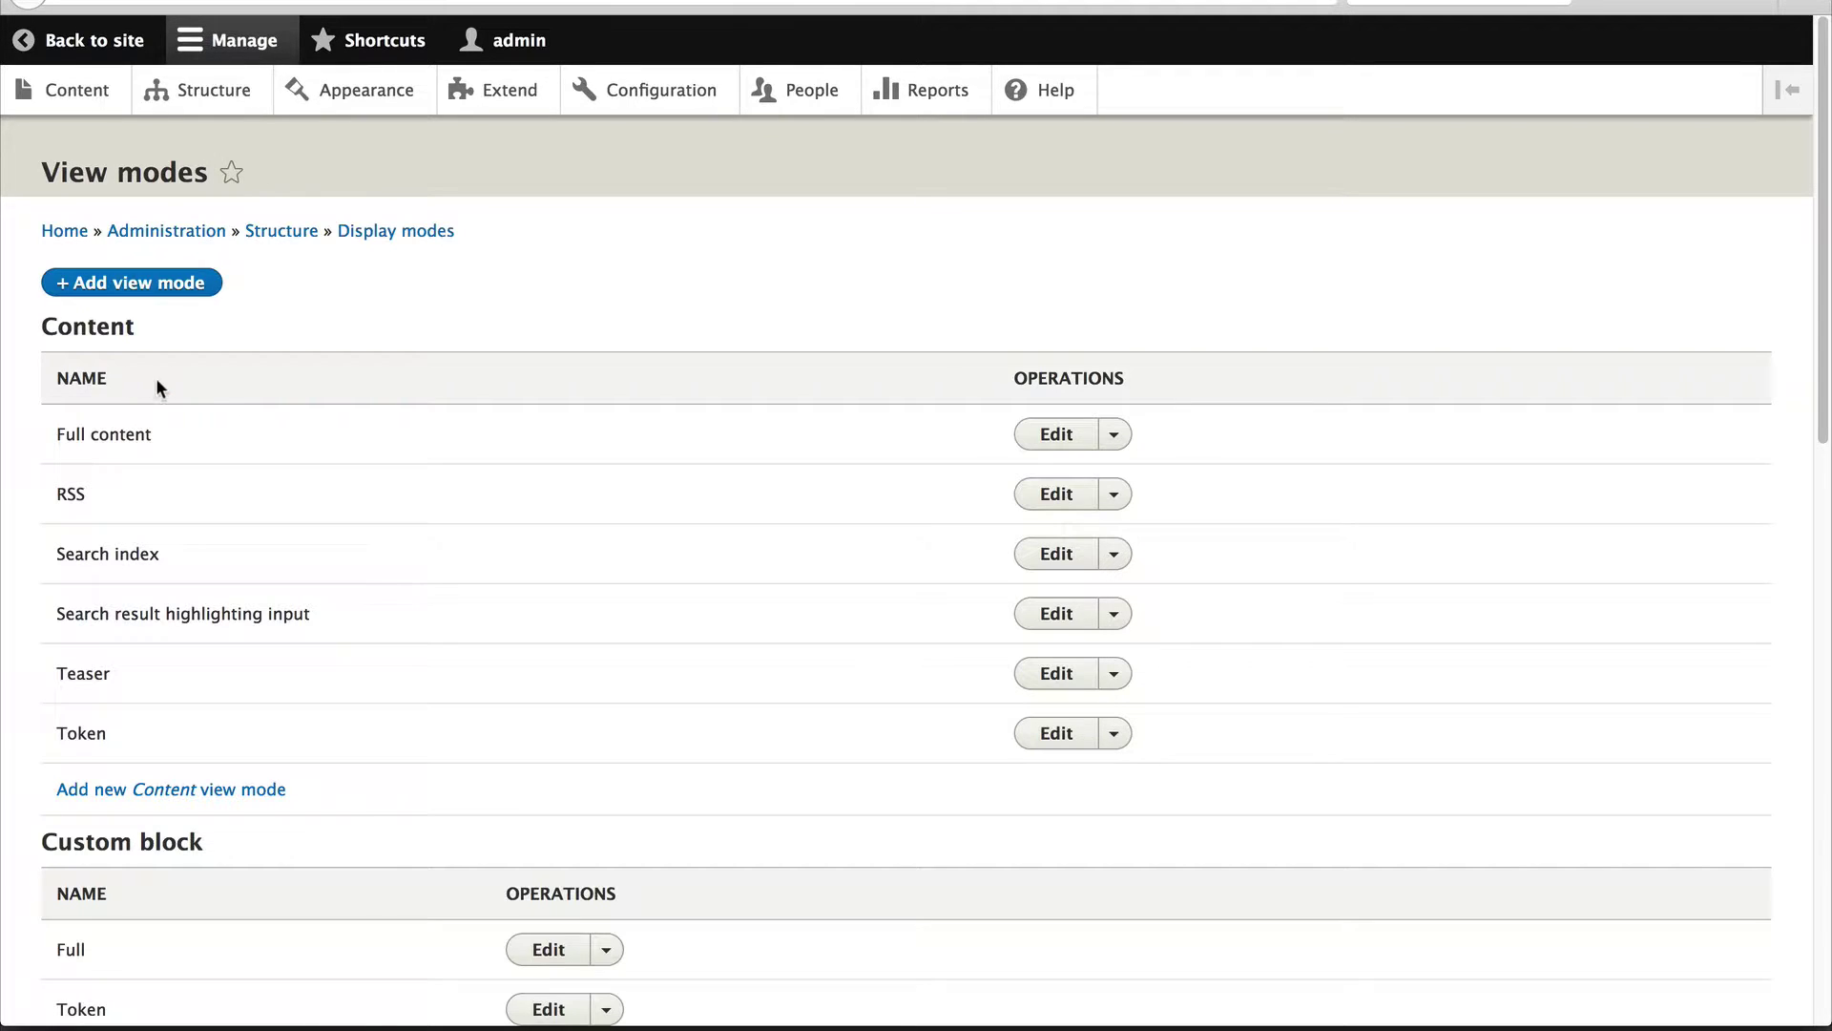
click(166, 287)
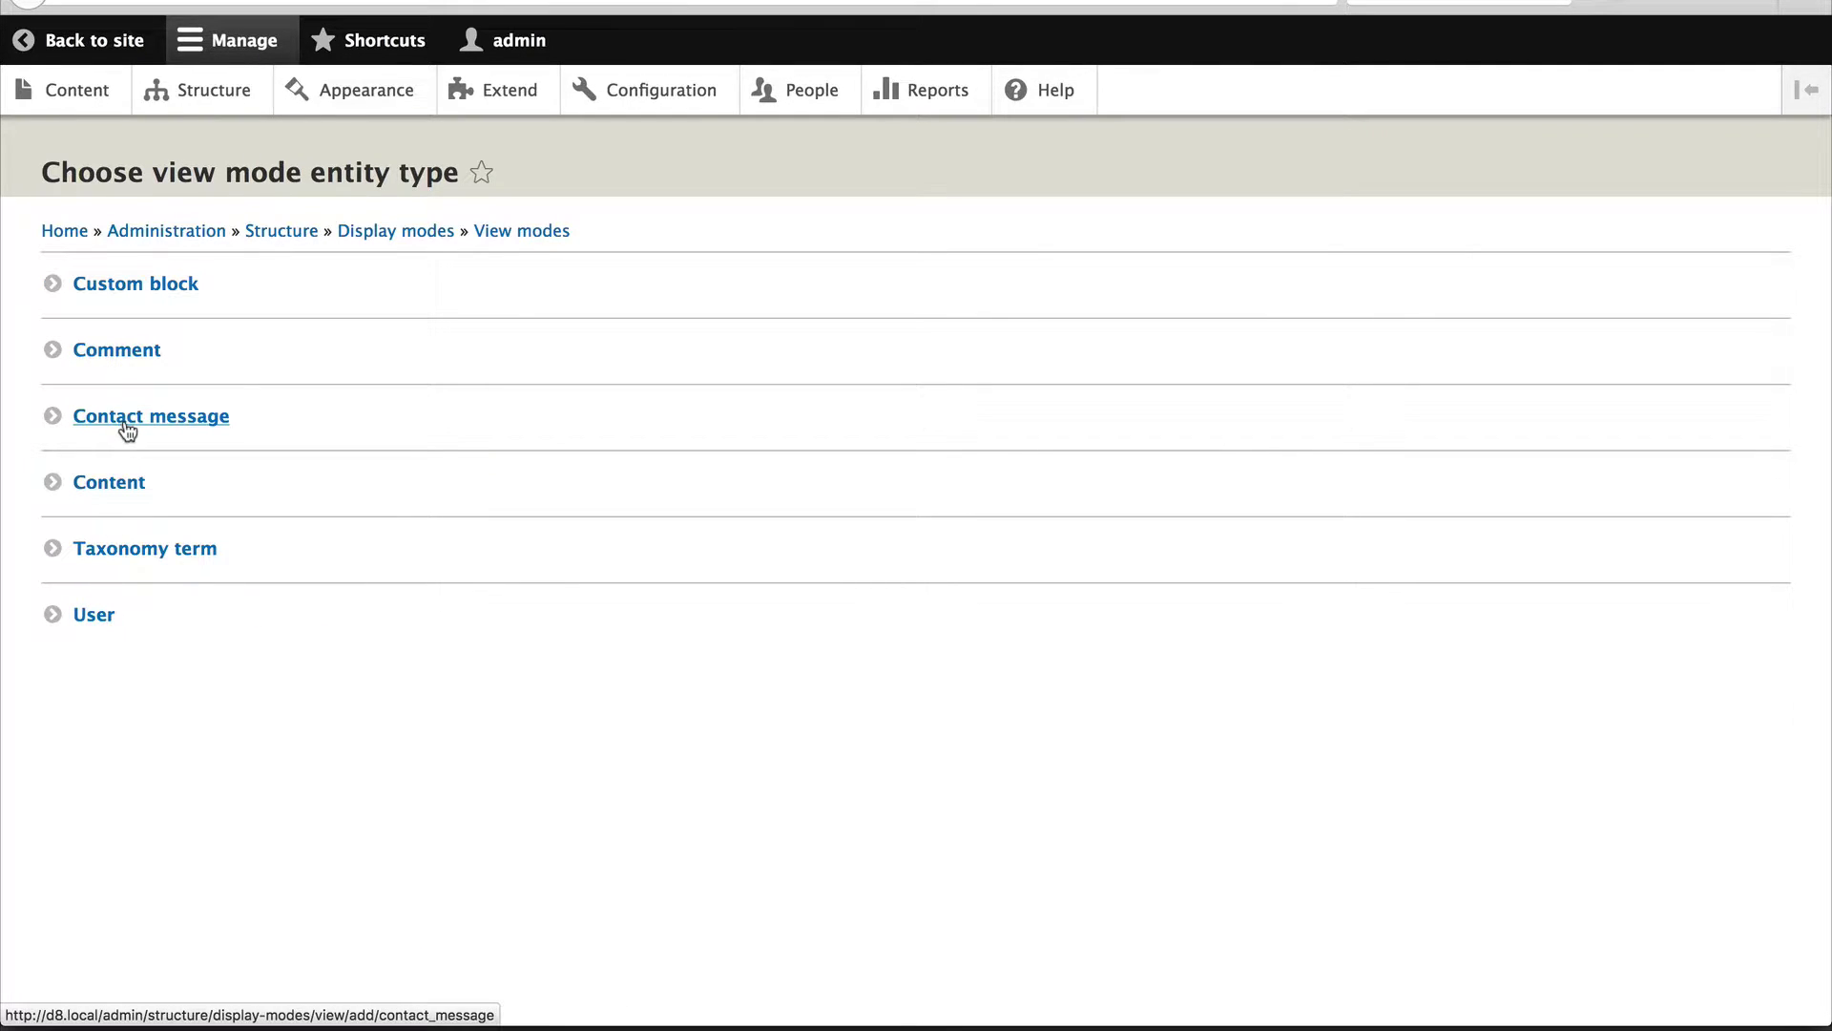
Create a Content view mode named 'Full content sidebar'.
click(128, 495)
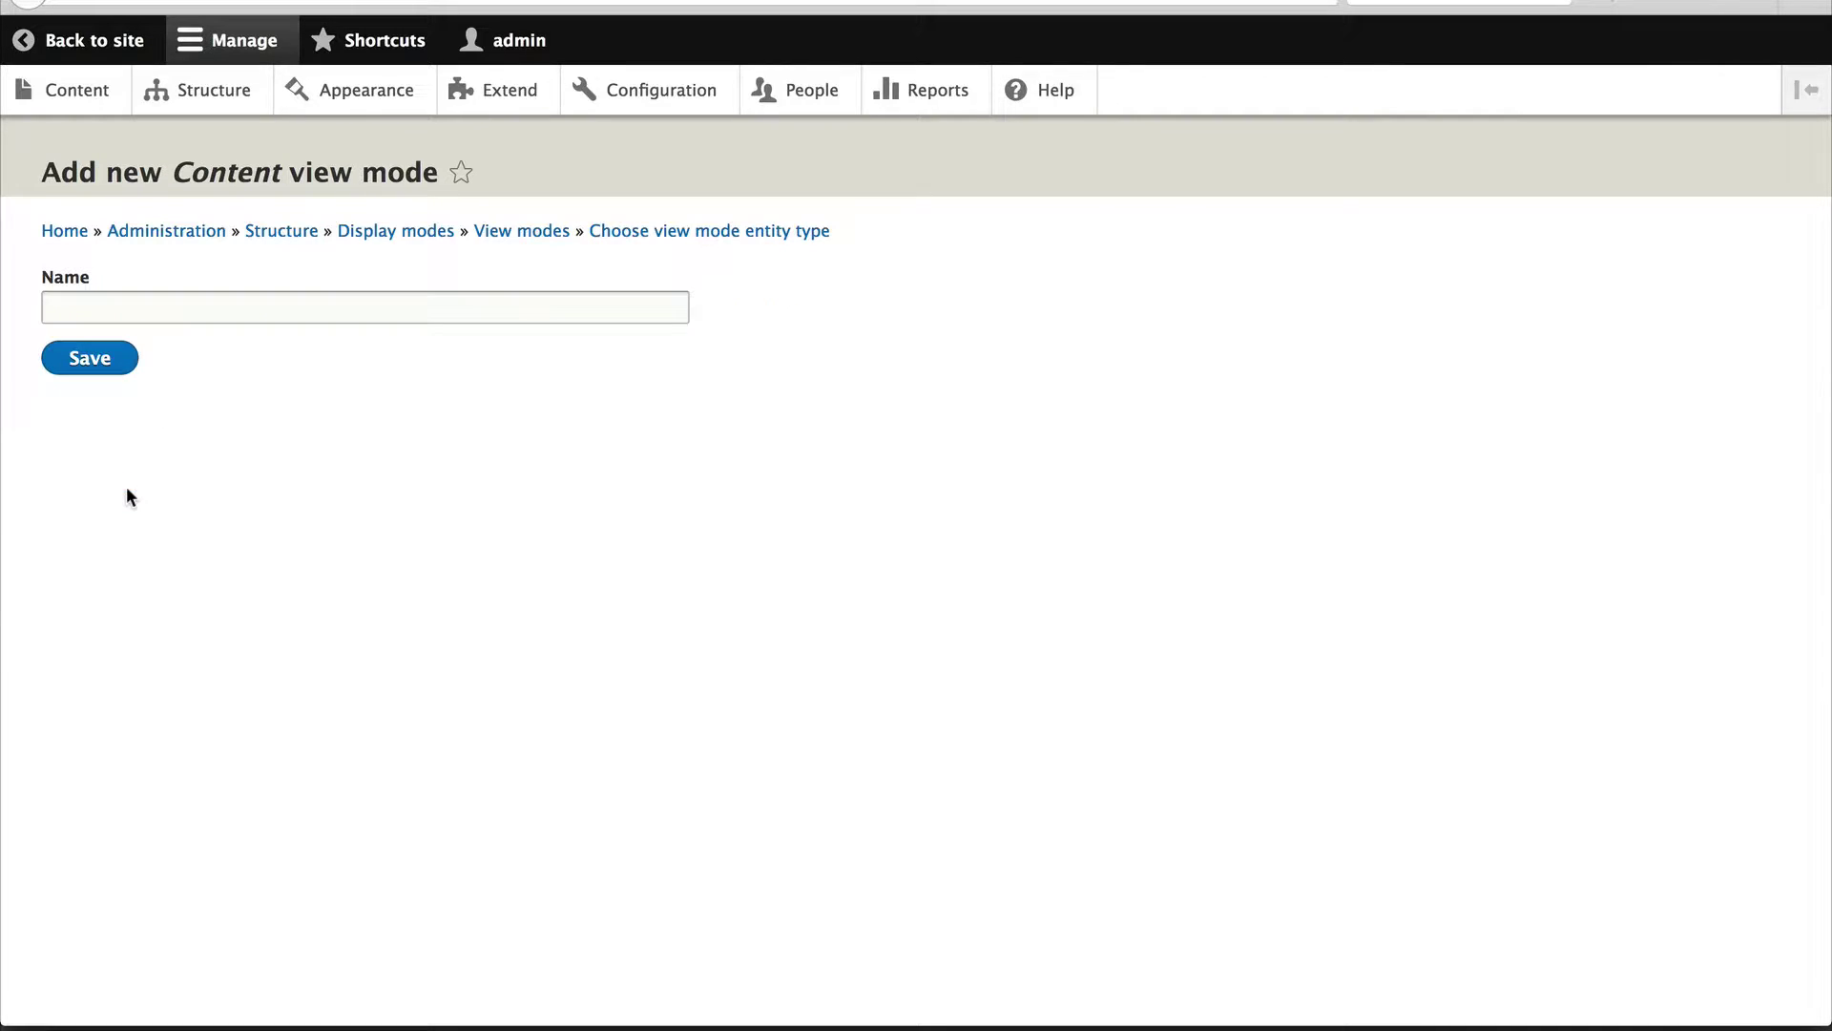
click(134, 303)
text(Full )
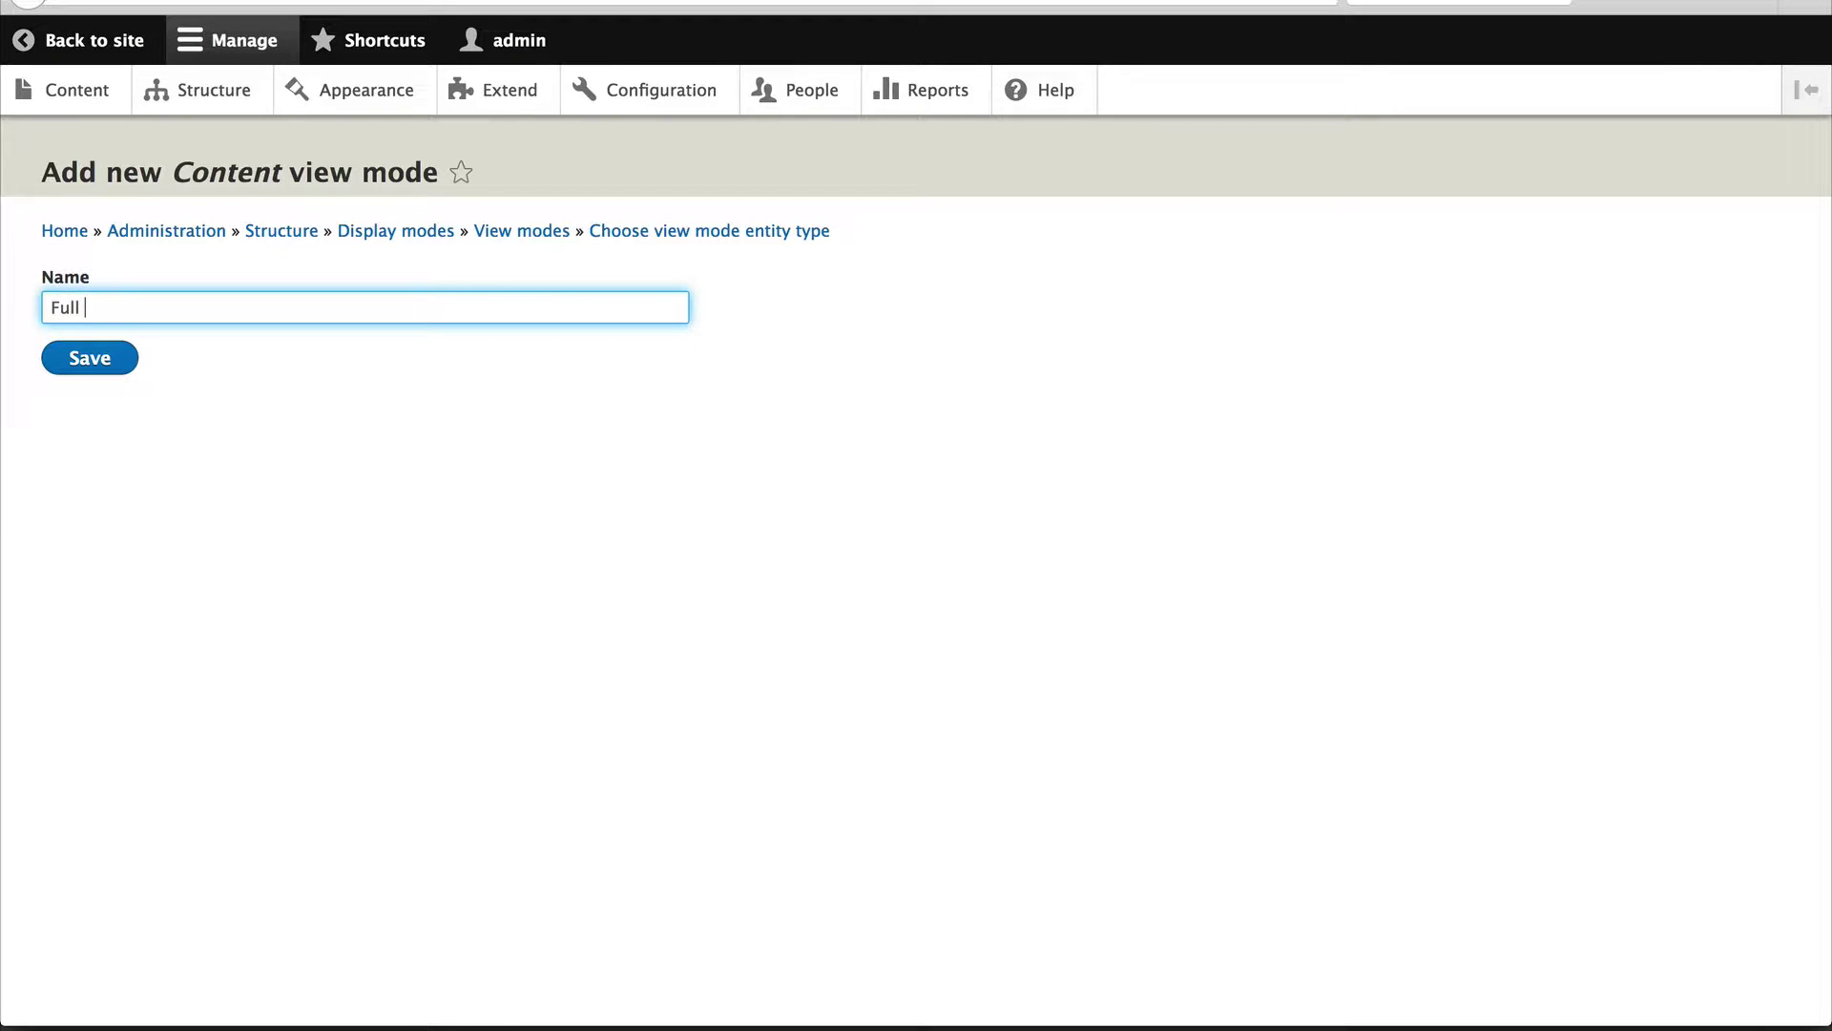
text(content sidebar)
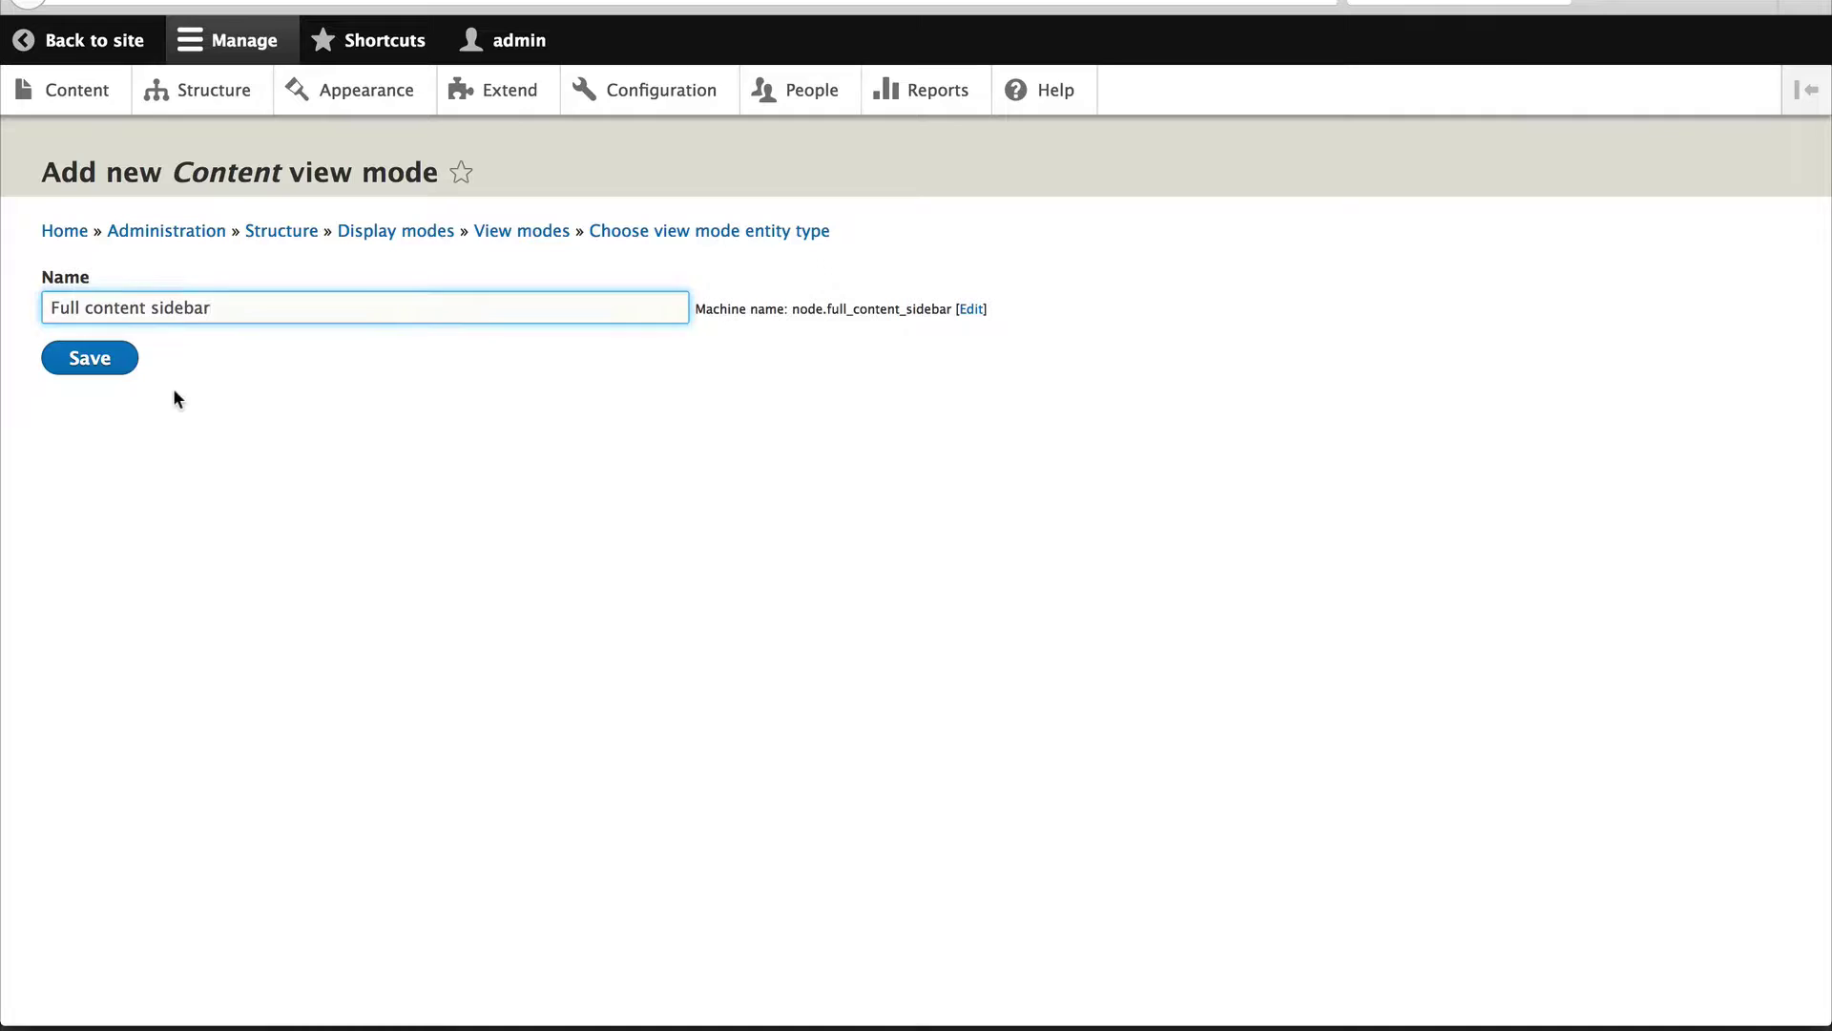
click(111, 362)
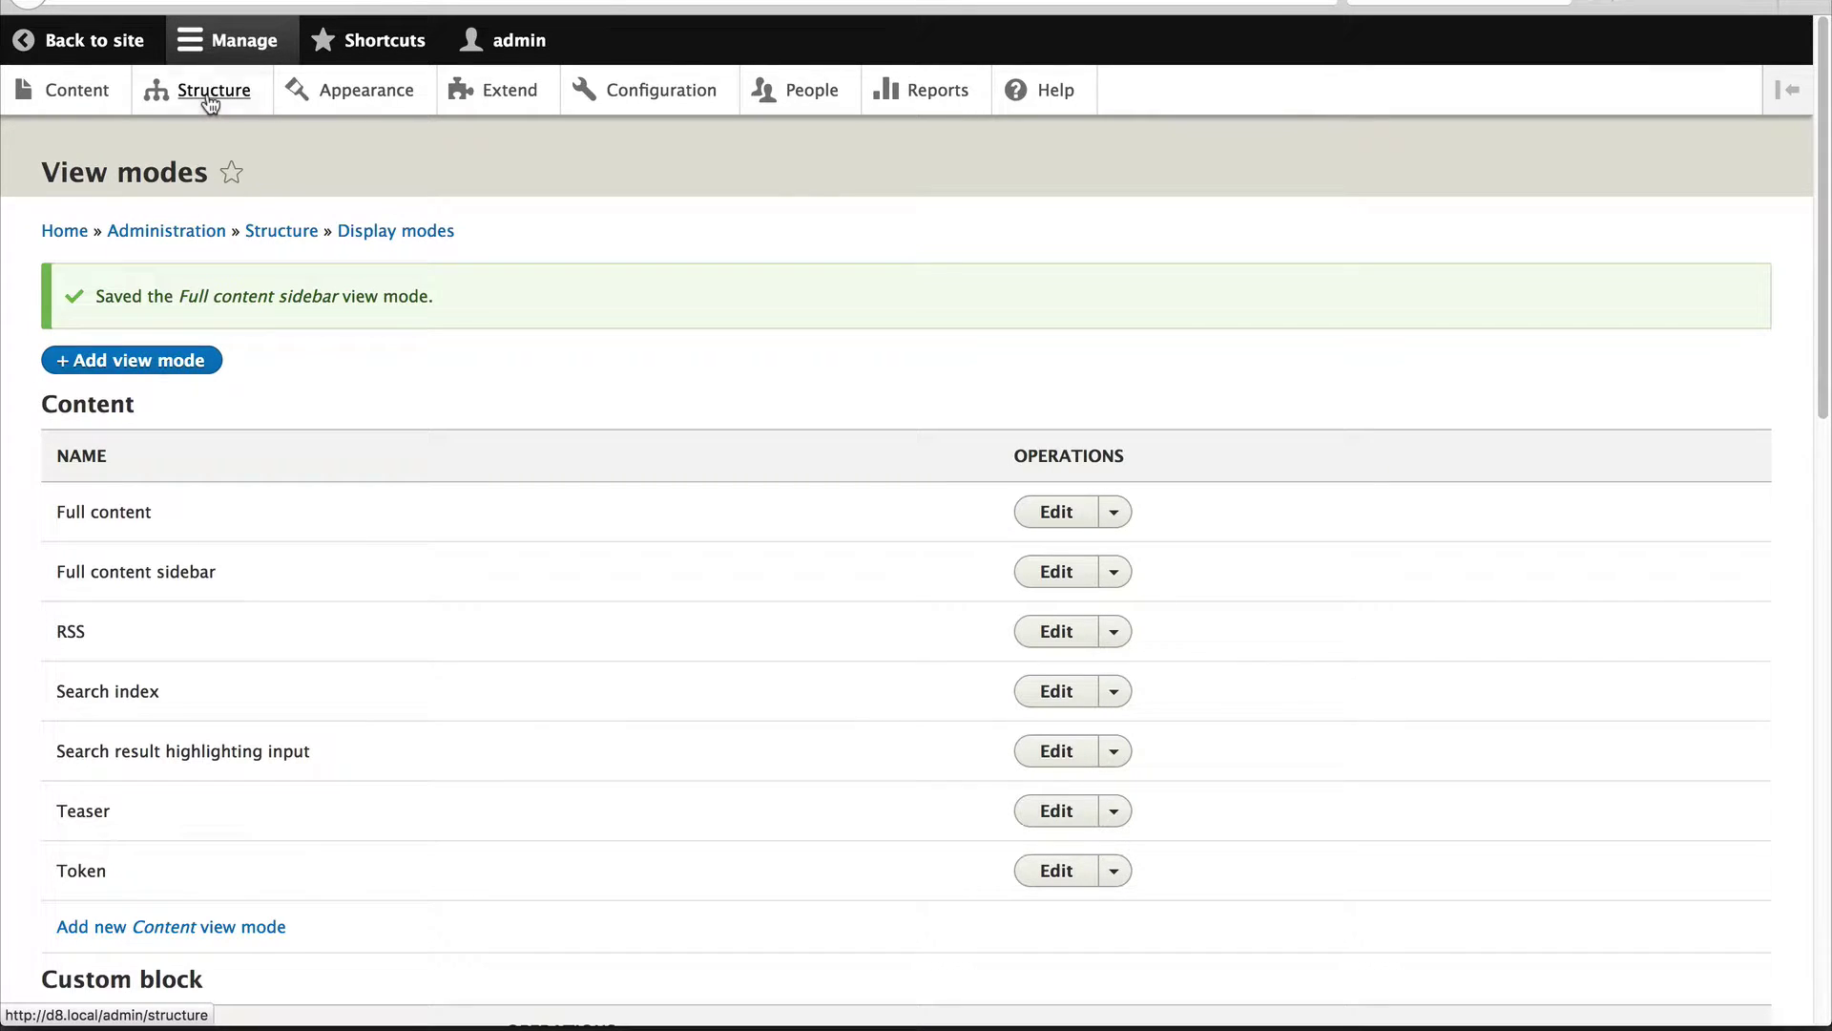
On Article's Manage display page, enable custom settings for Full content sidebar and save.
click(209, 96)
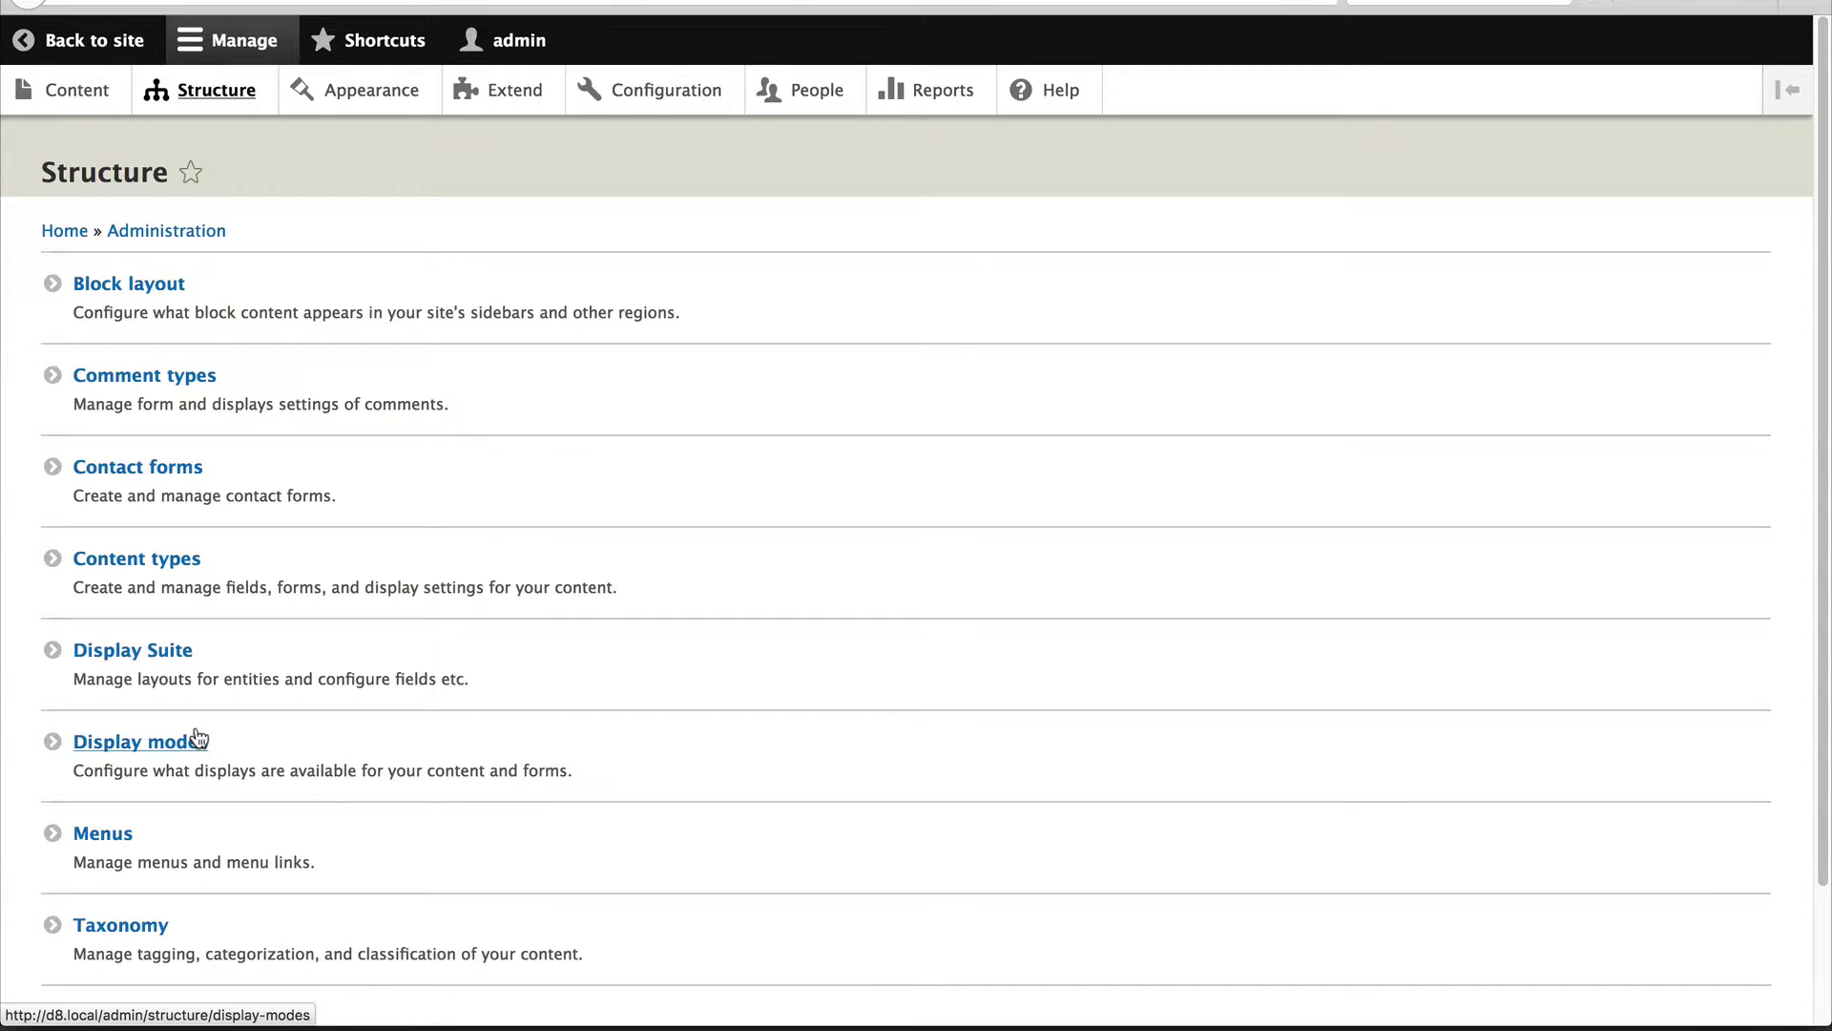
click(170, 659)
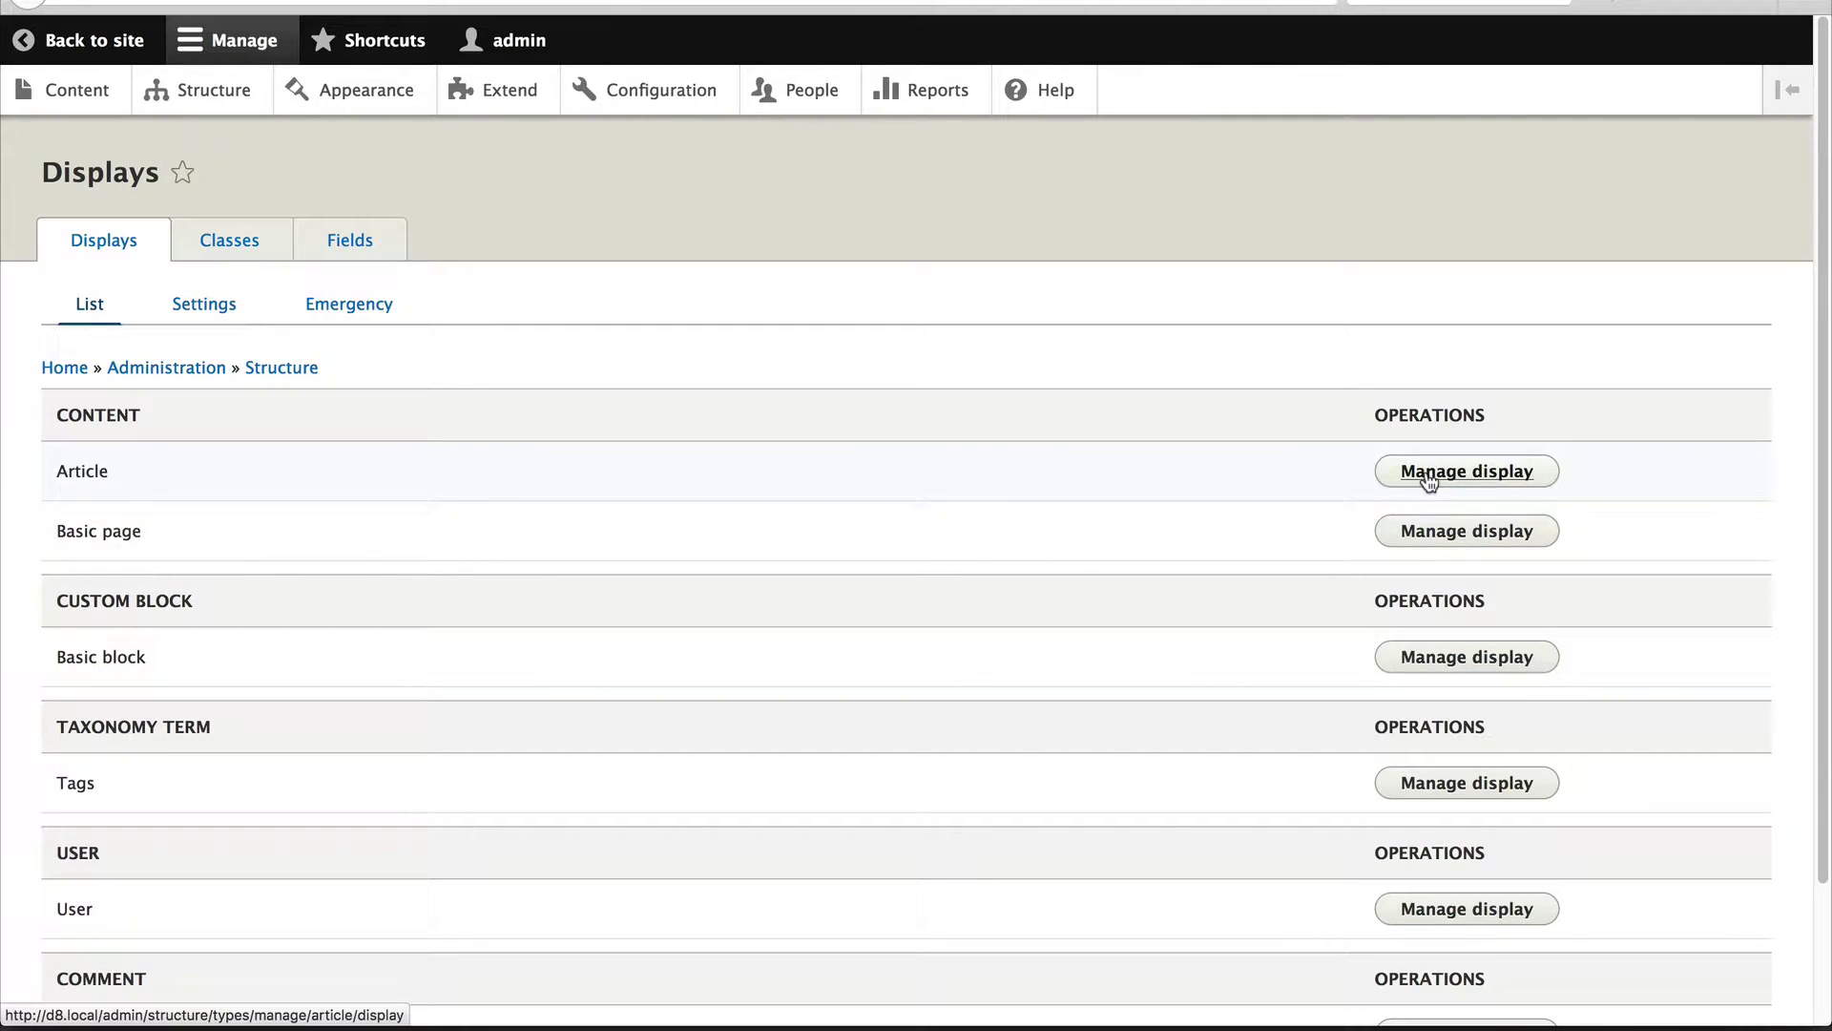
click(1429, 477)
scroll(392, 427, down, 5)
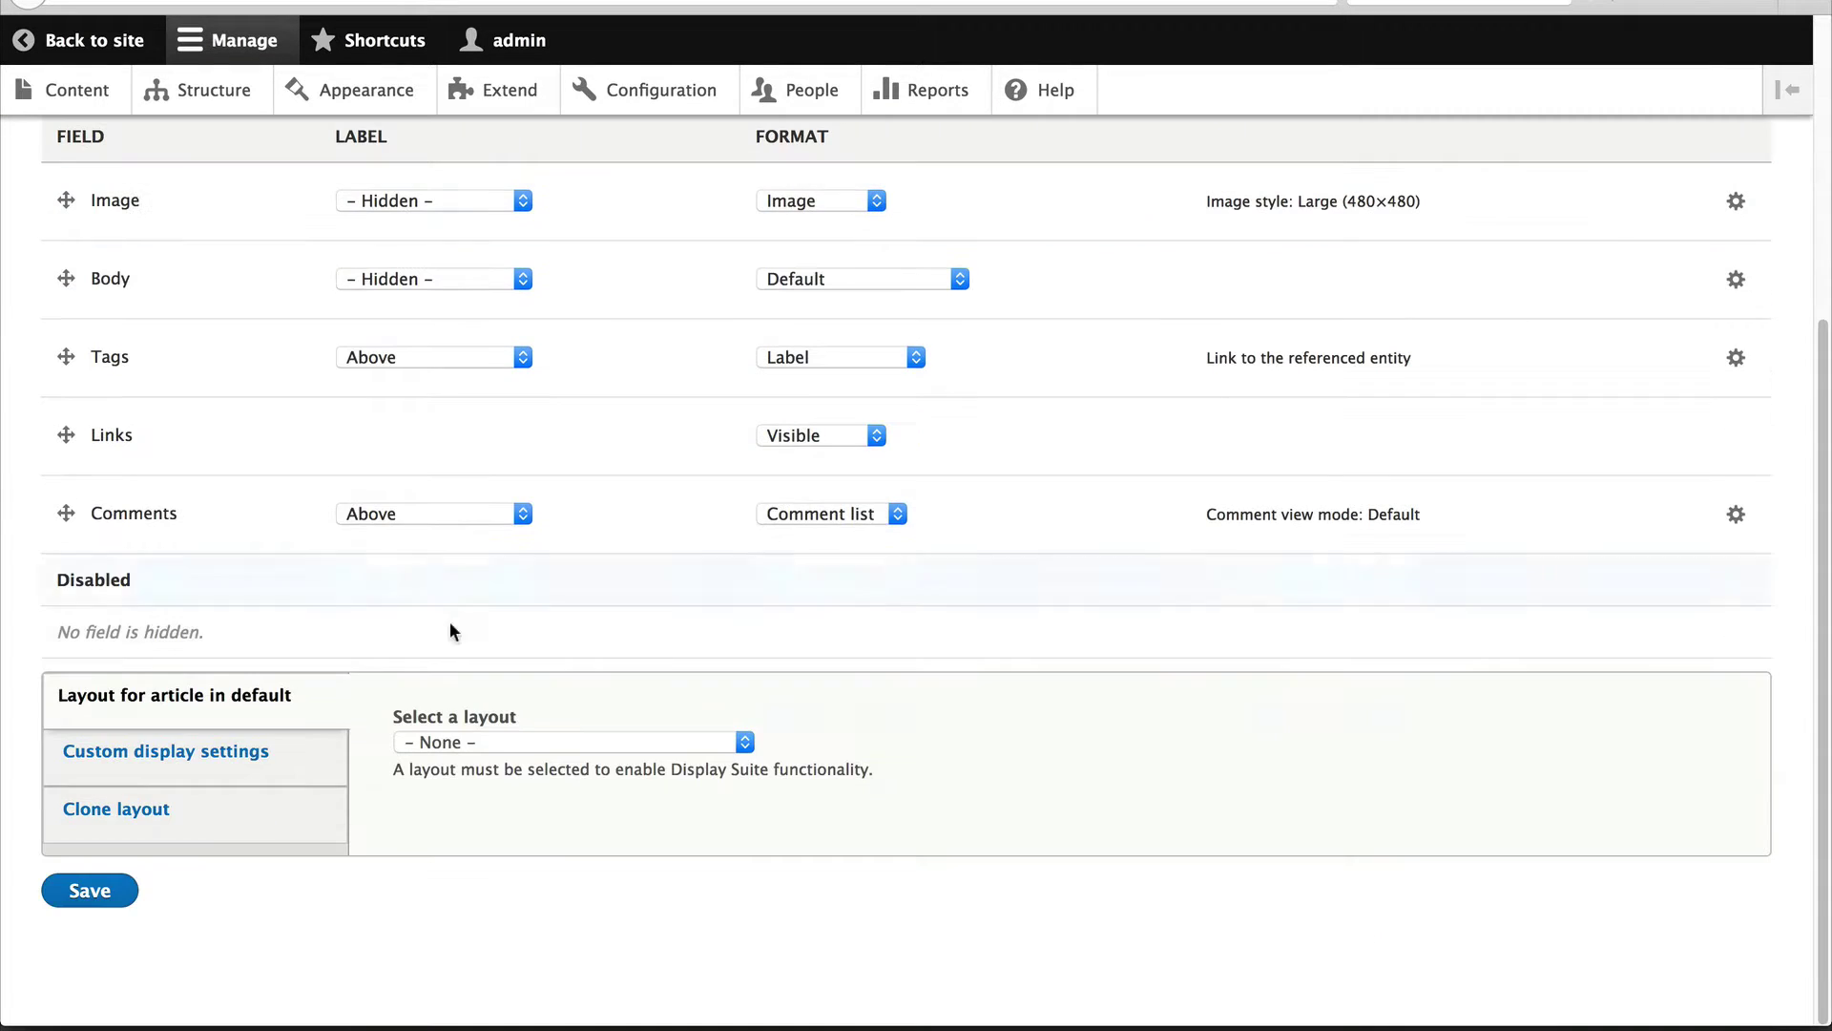
click(158, 750)
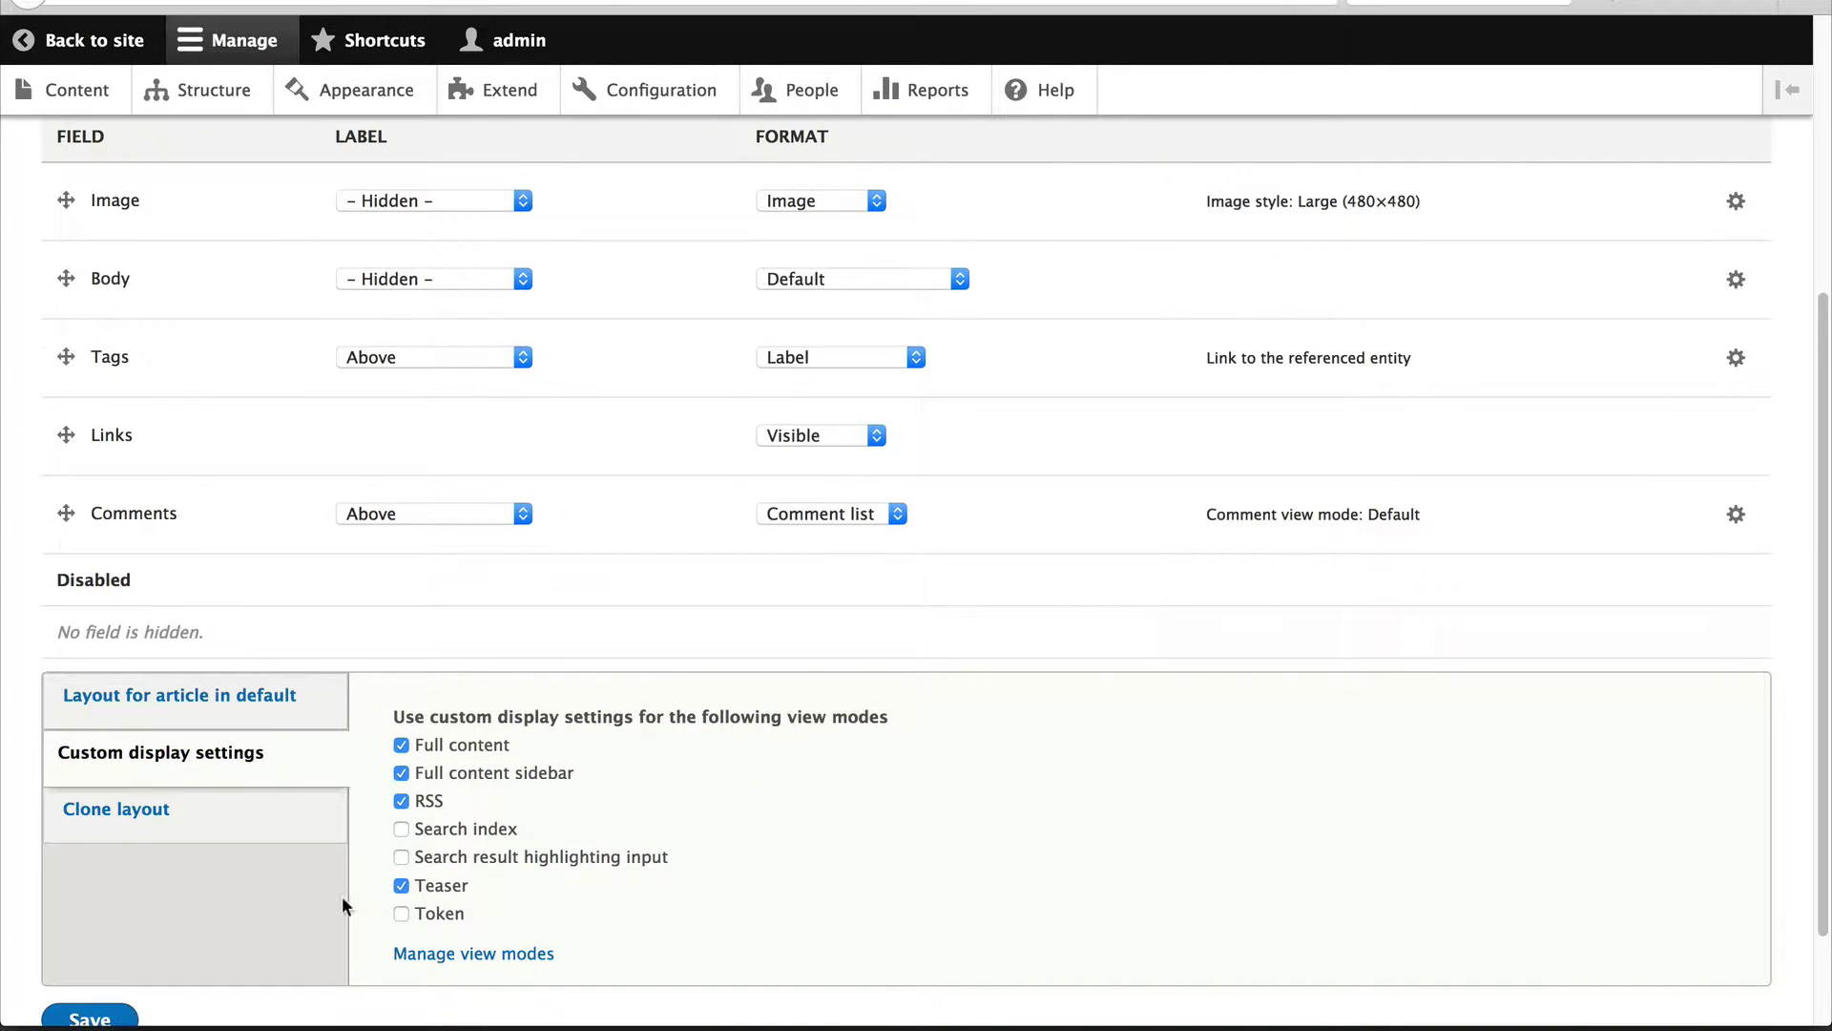
scroll(442, 728, down, 1)
click(147, 971)
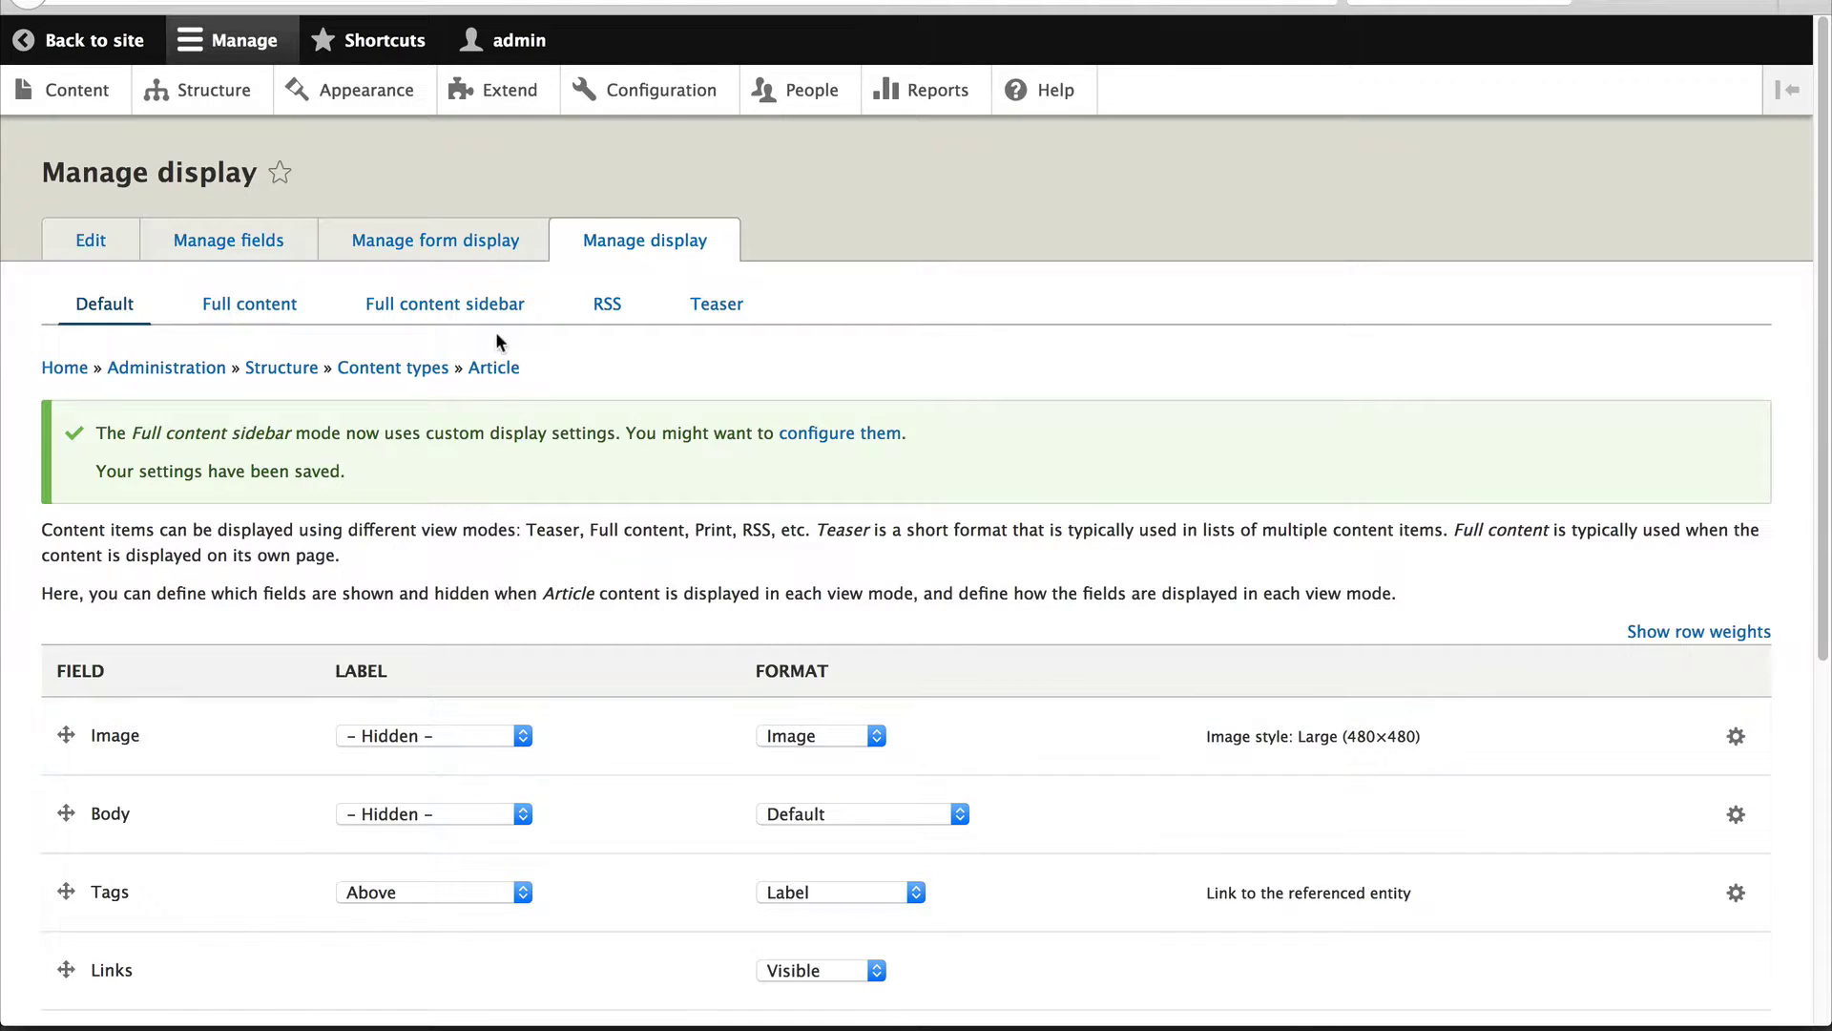
Clone the Node > Article > Full layout into Article's Full content sidebar display.
click(379, 313)
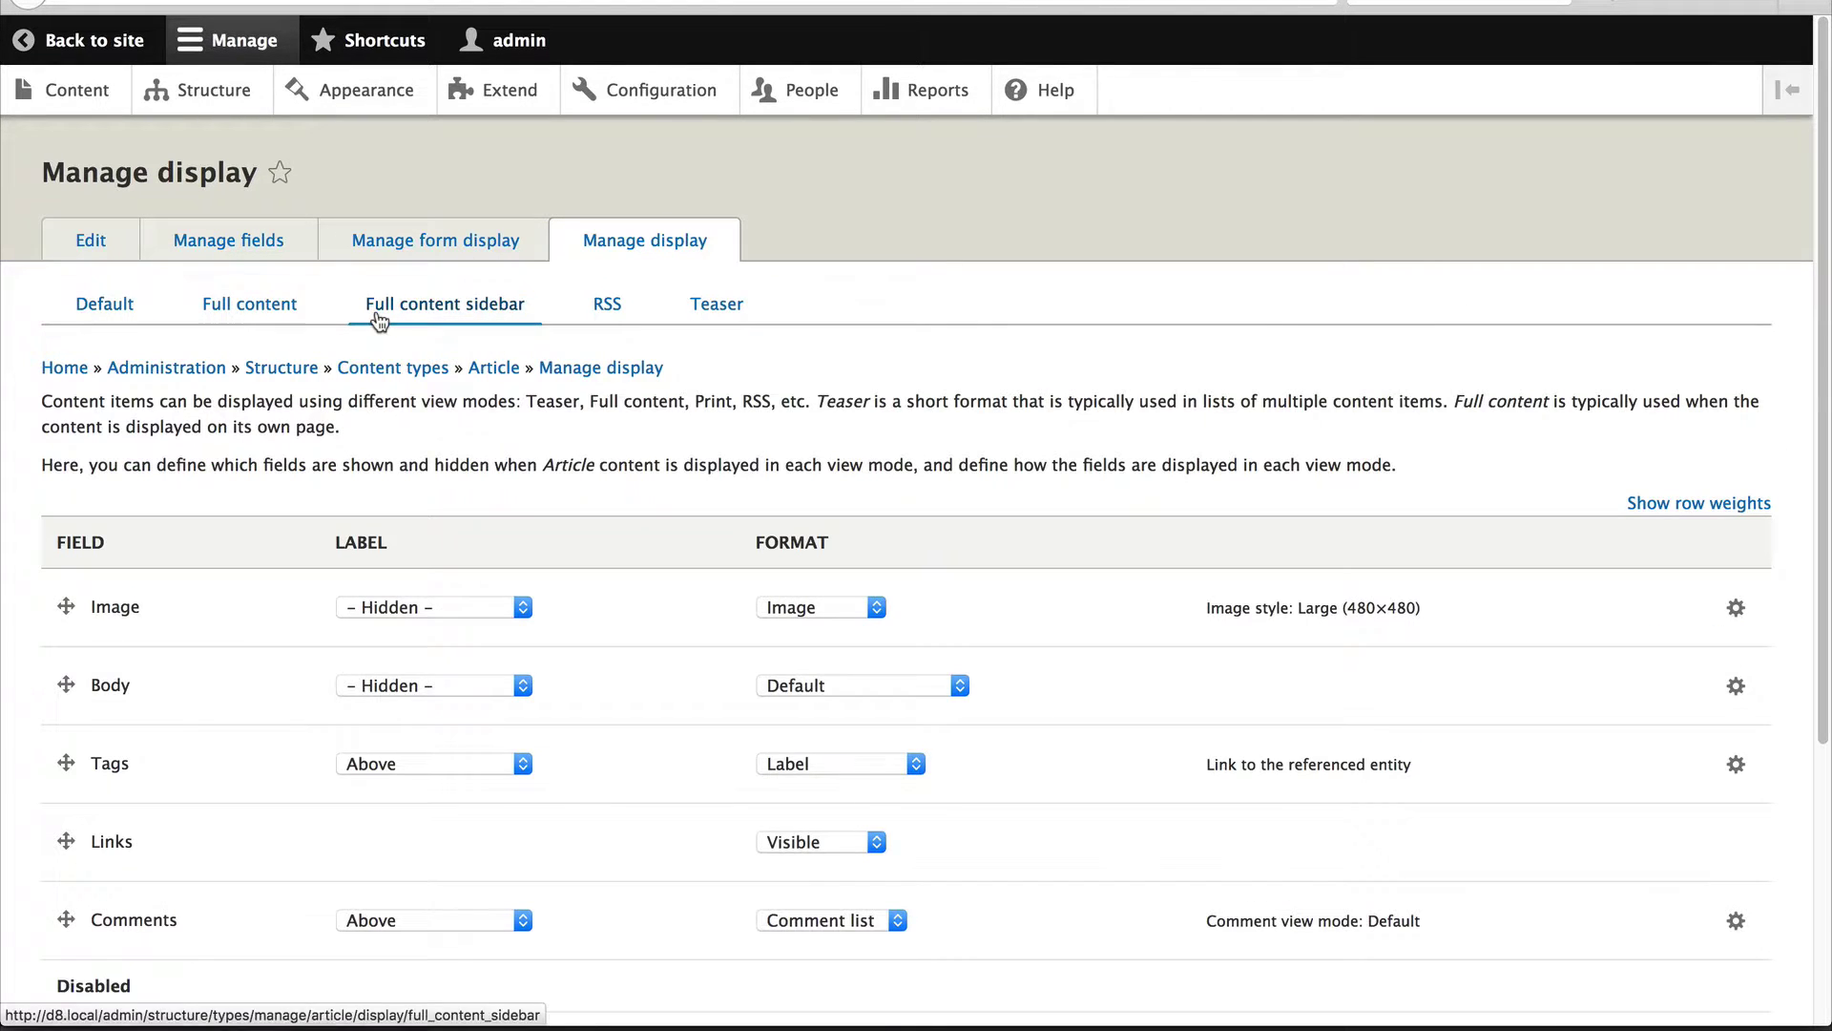
scroll(468, 315, down, 5)
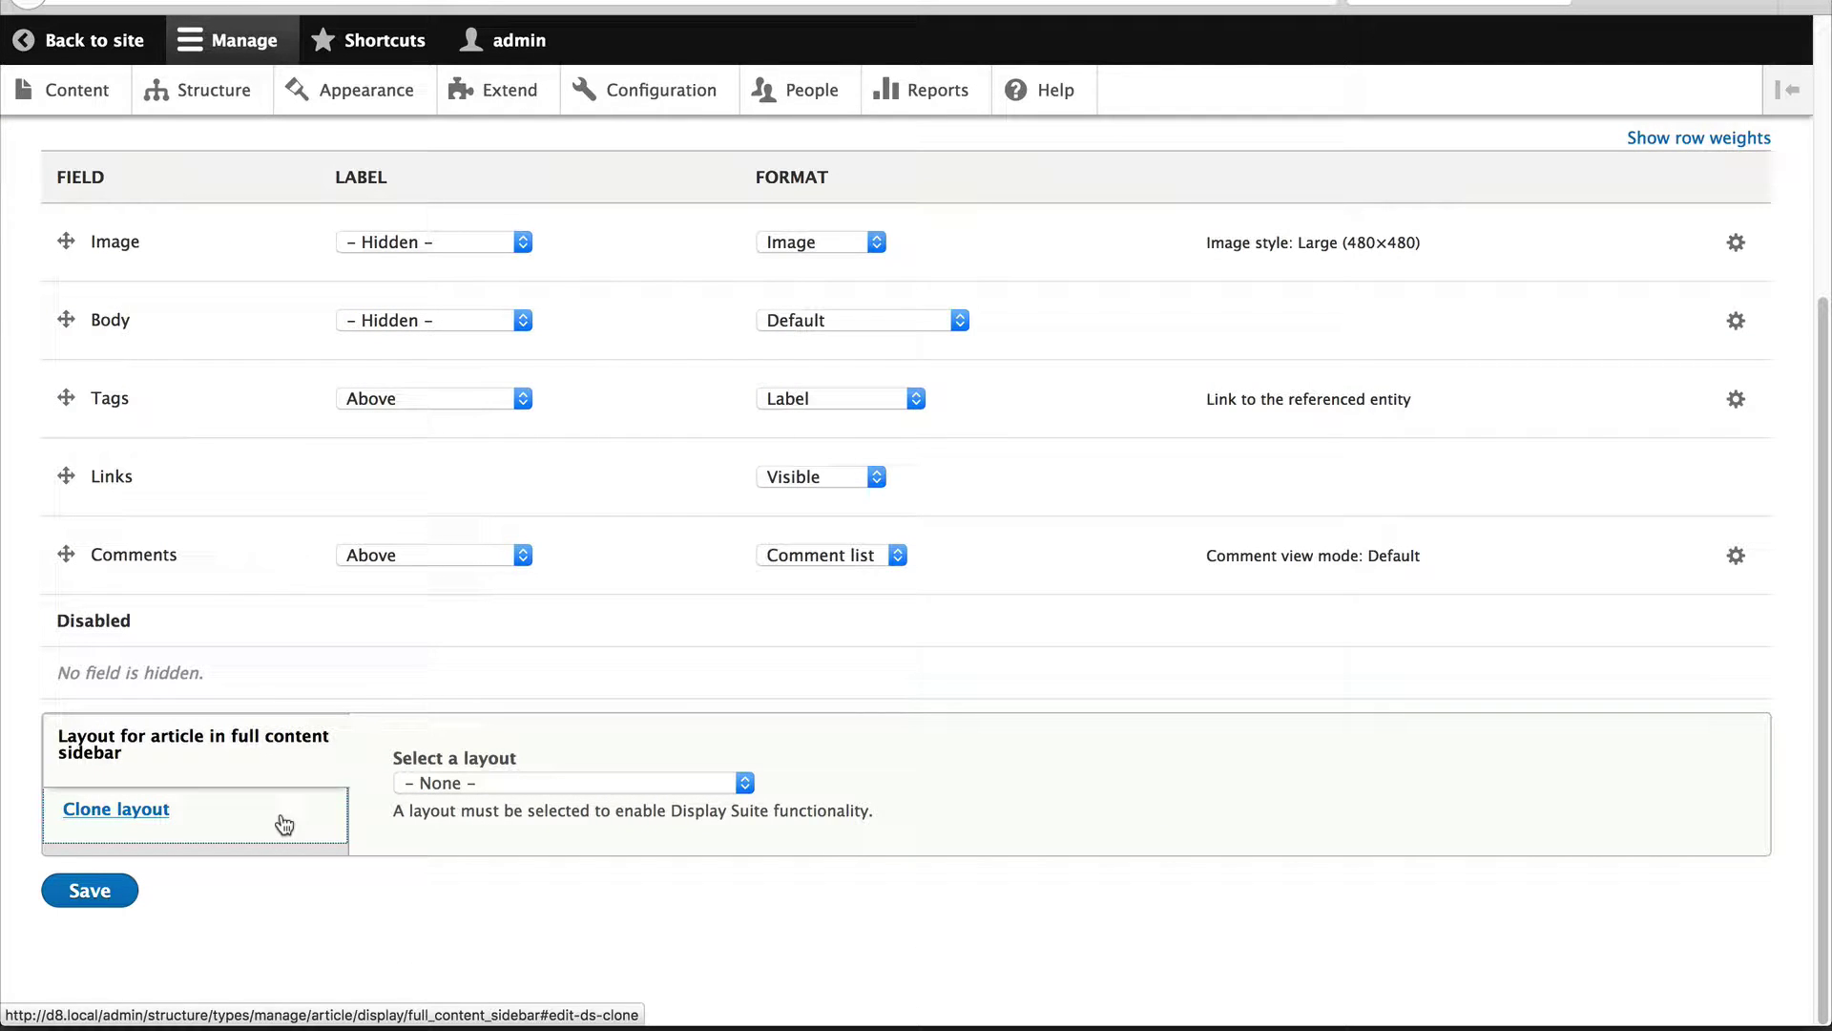
click(284, 823)
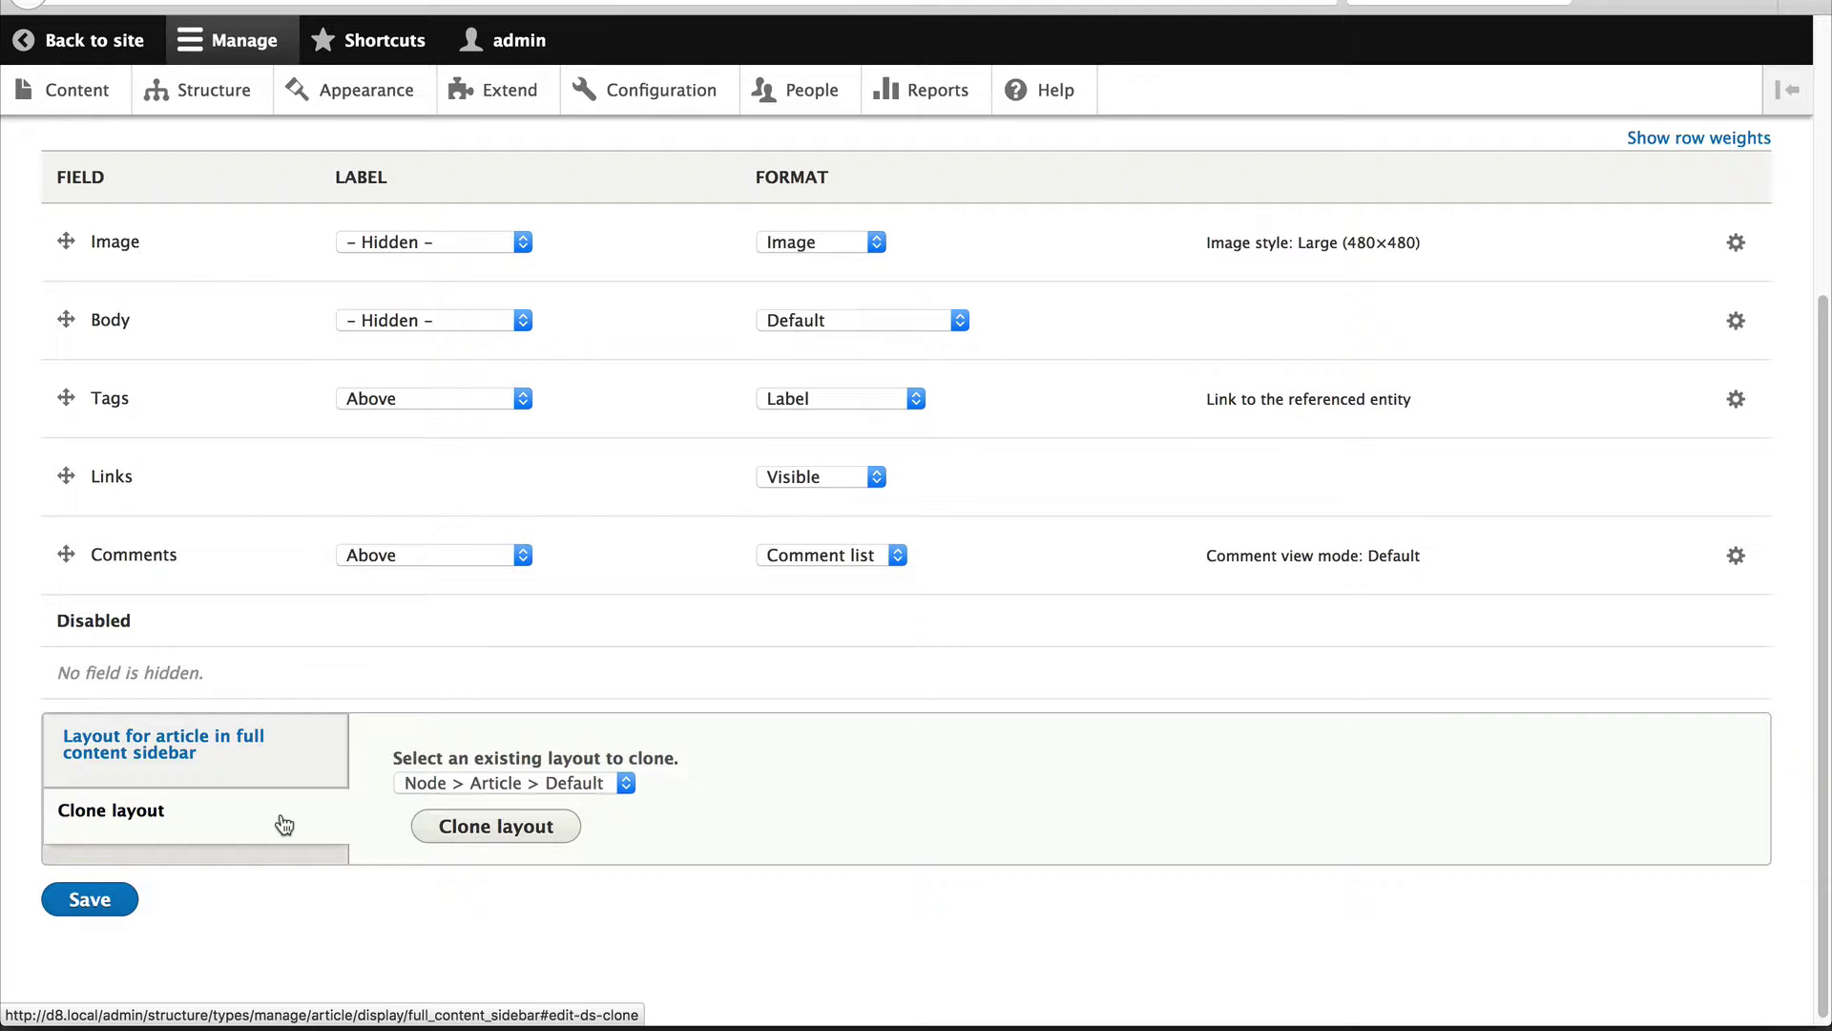
click(604, 781)
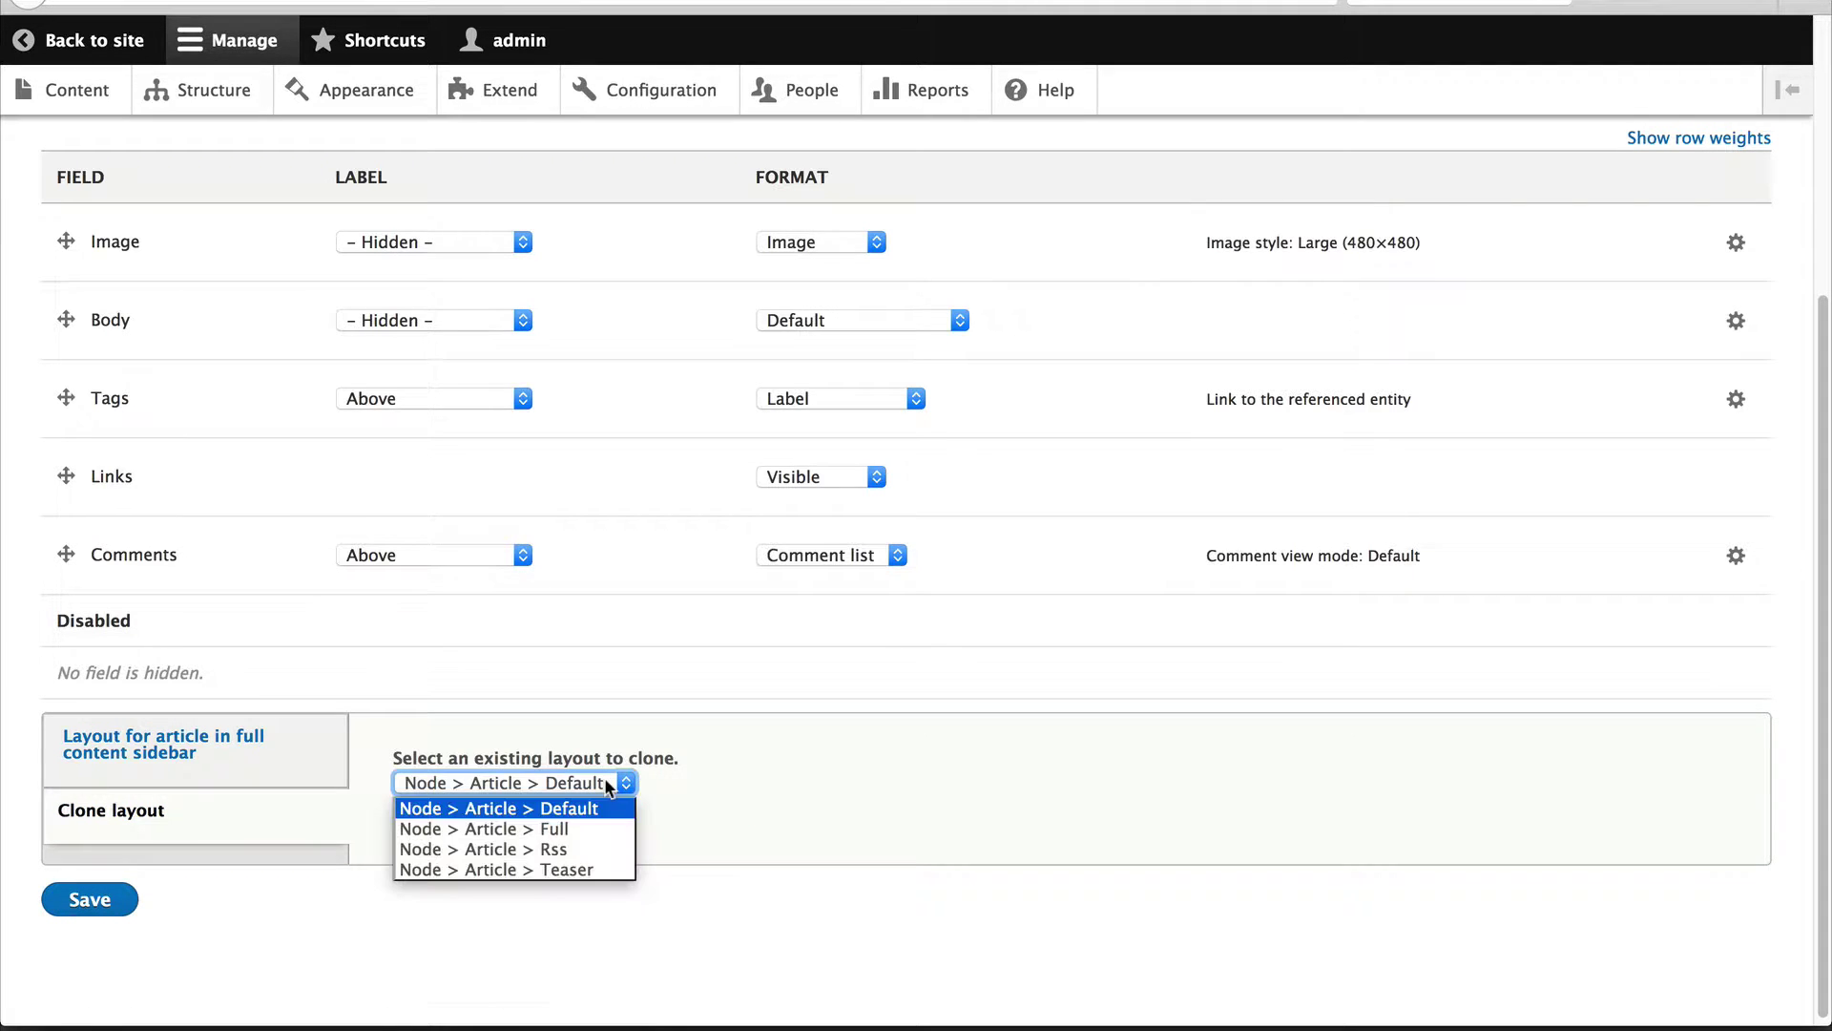
click(565, 829)
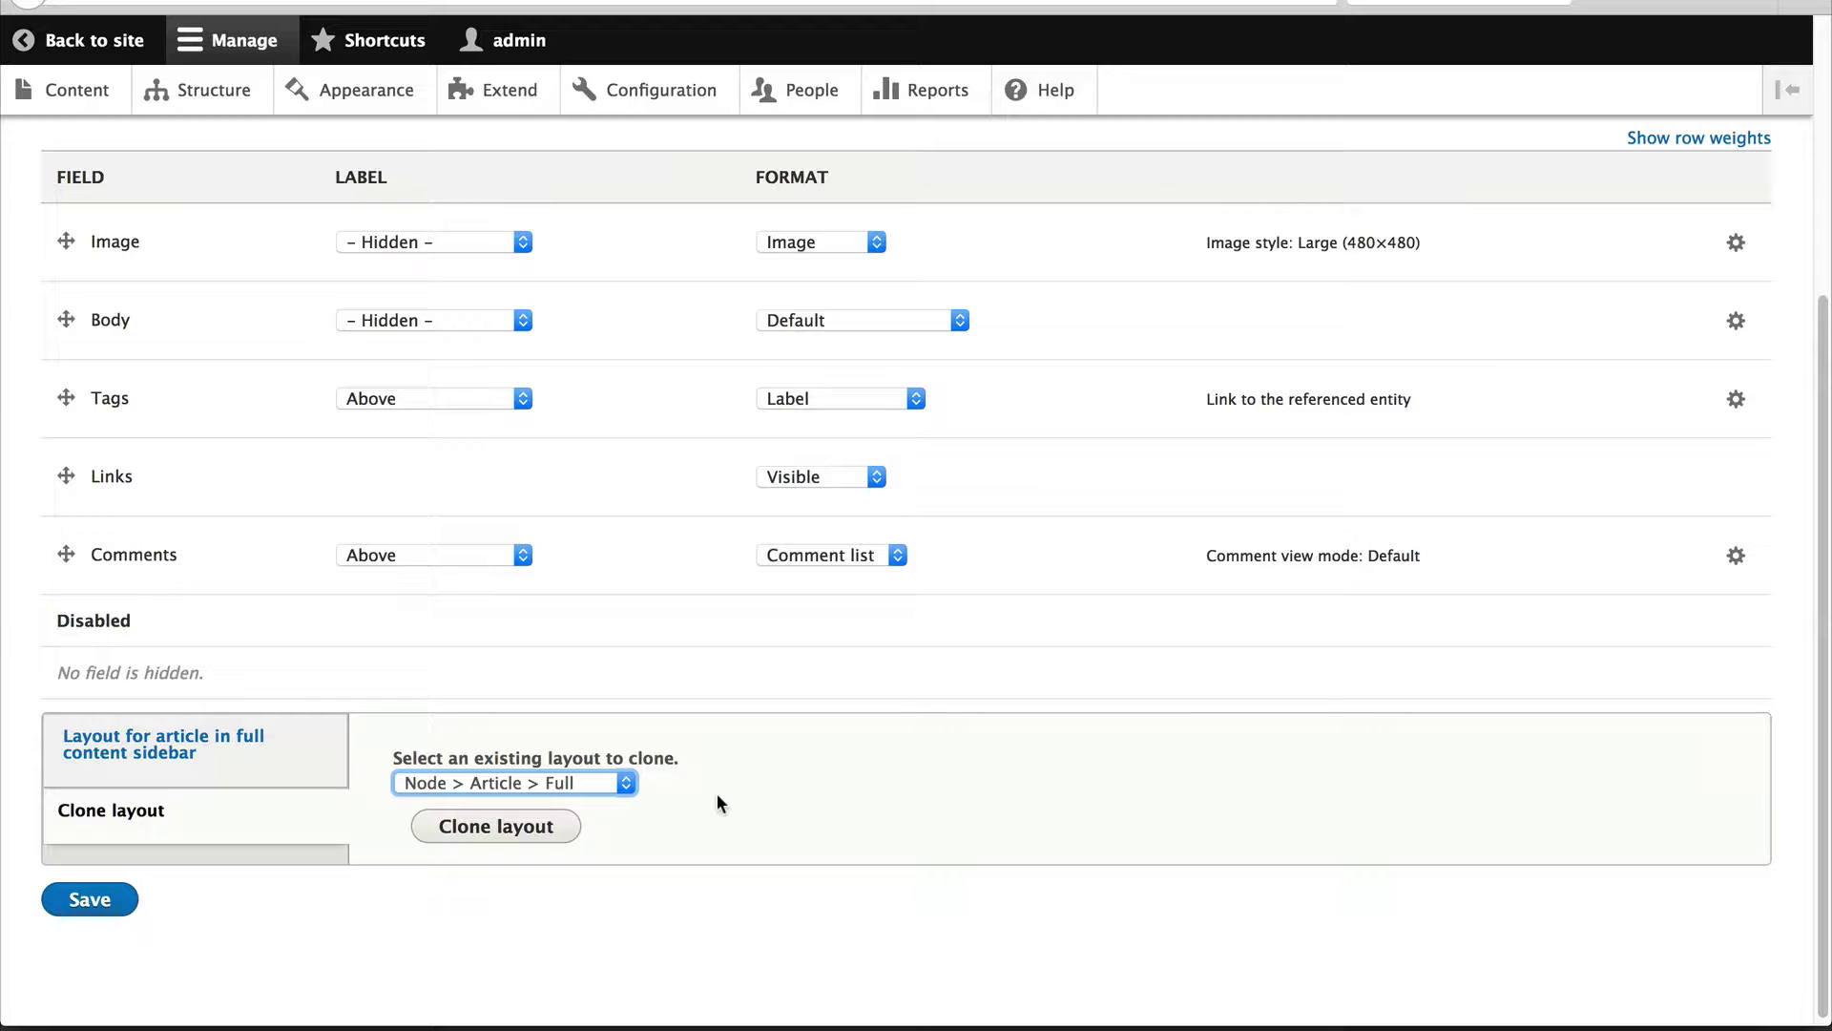
click(475, 835)
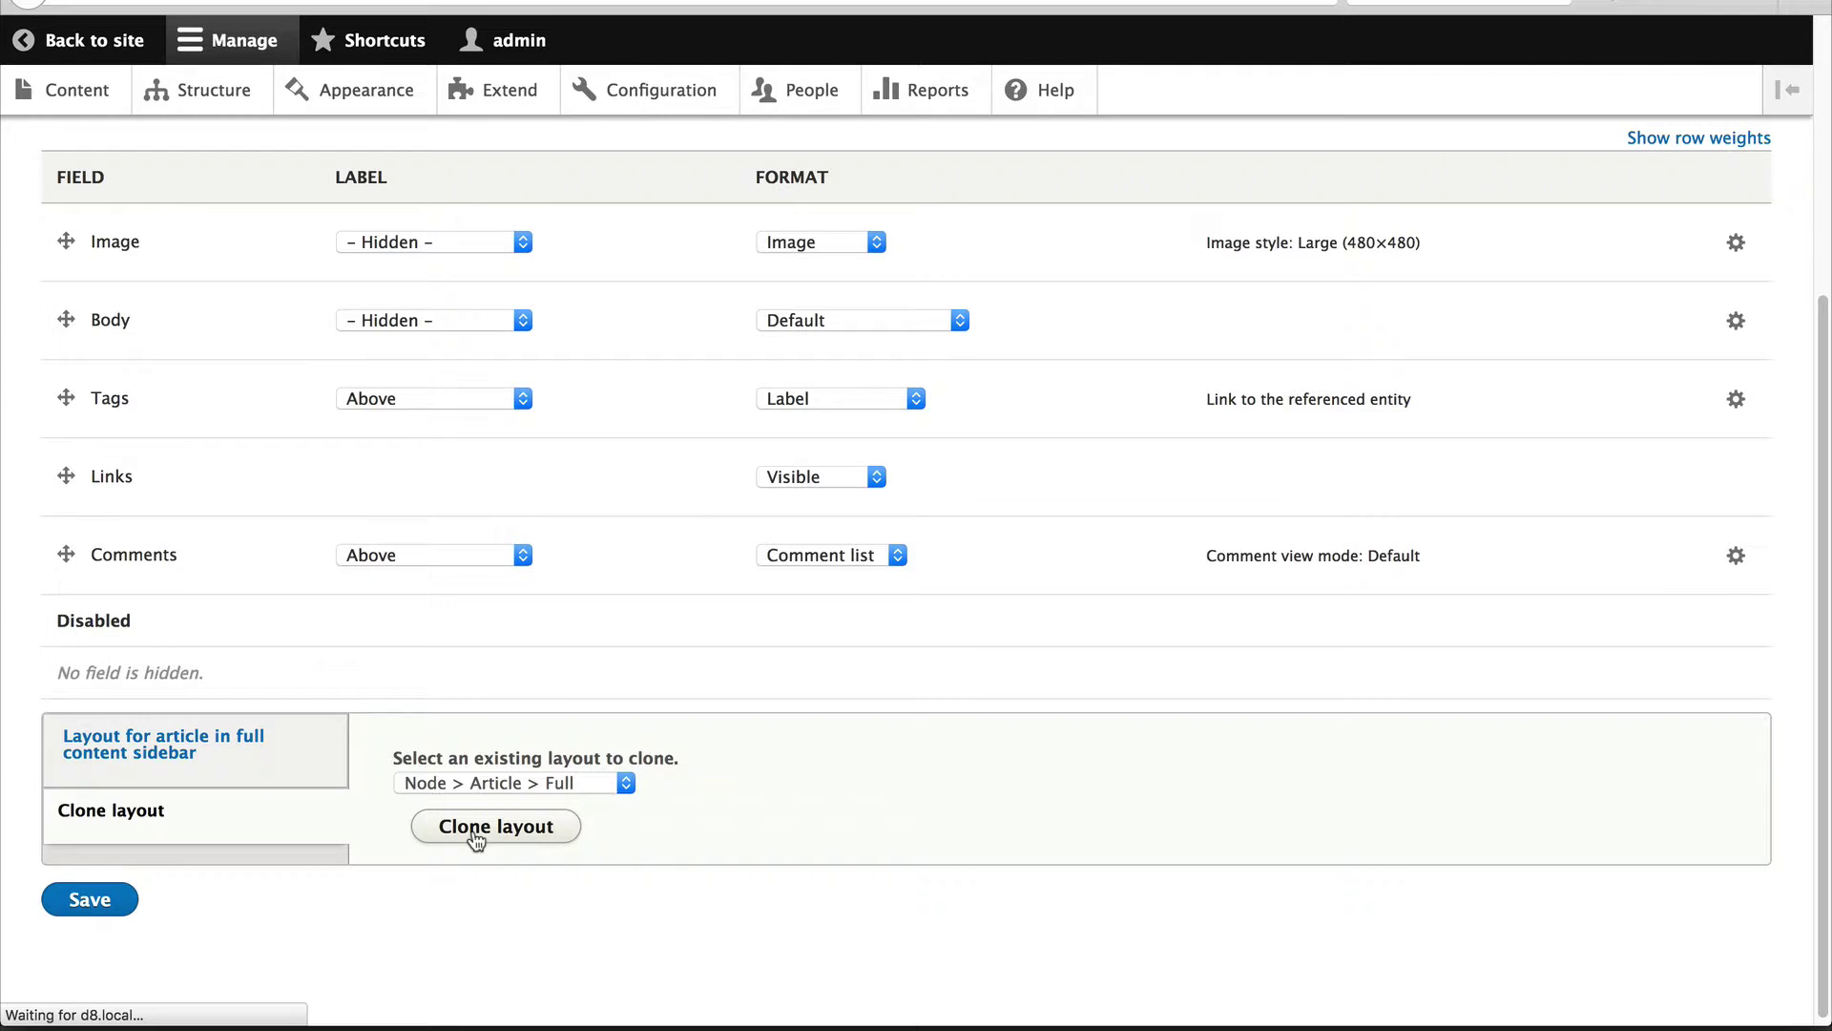
Move Second title to the Disabled region, keeping Title in the Right region.
scroll(397, 782, down, 5)
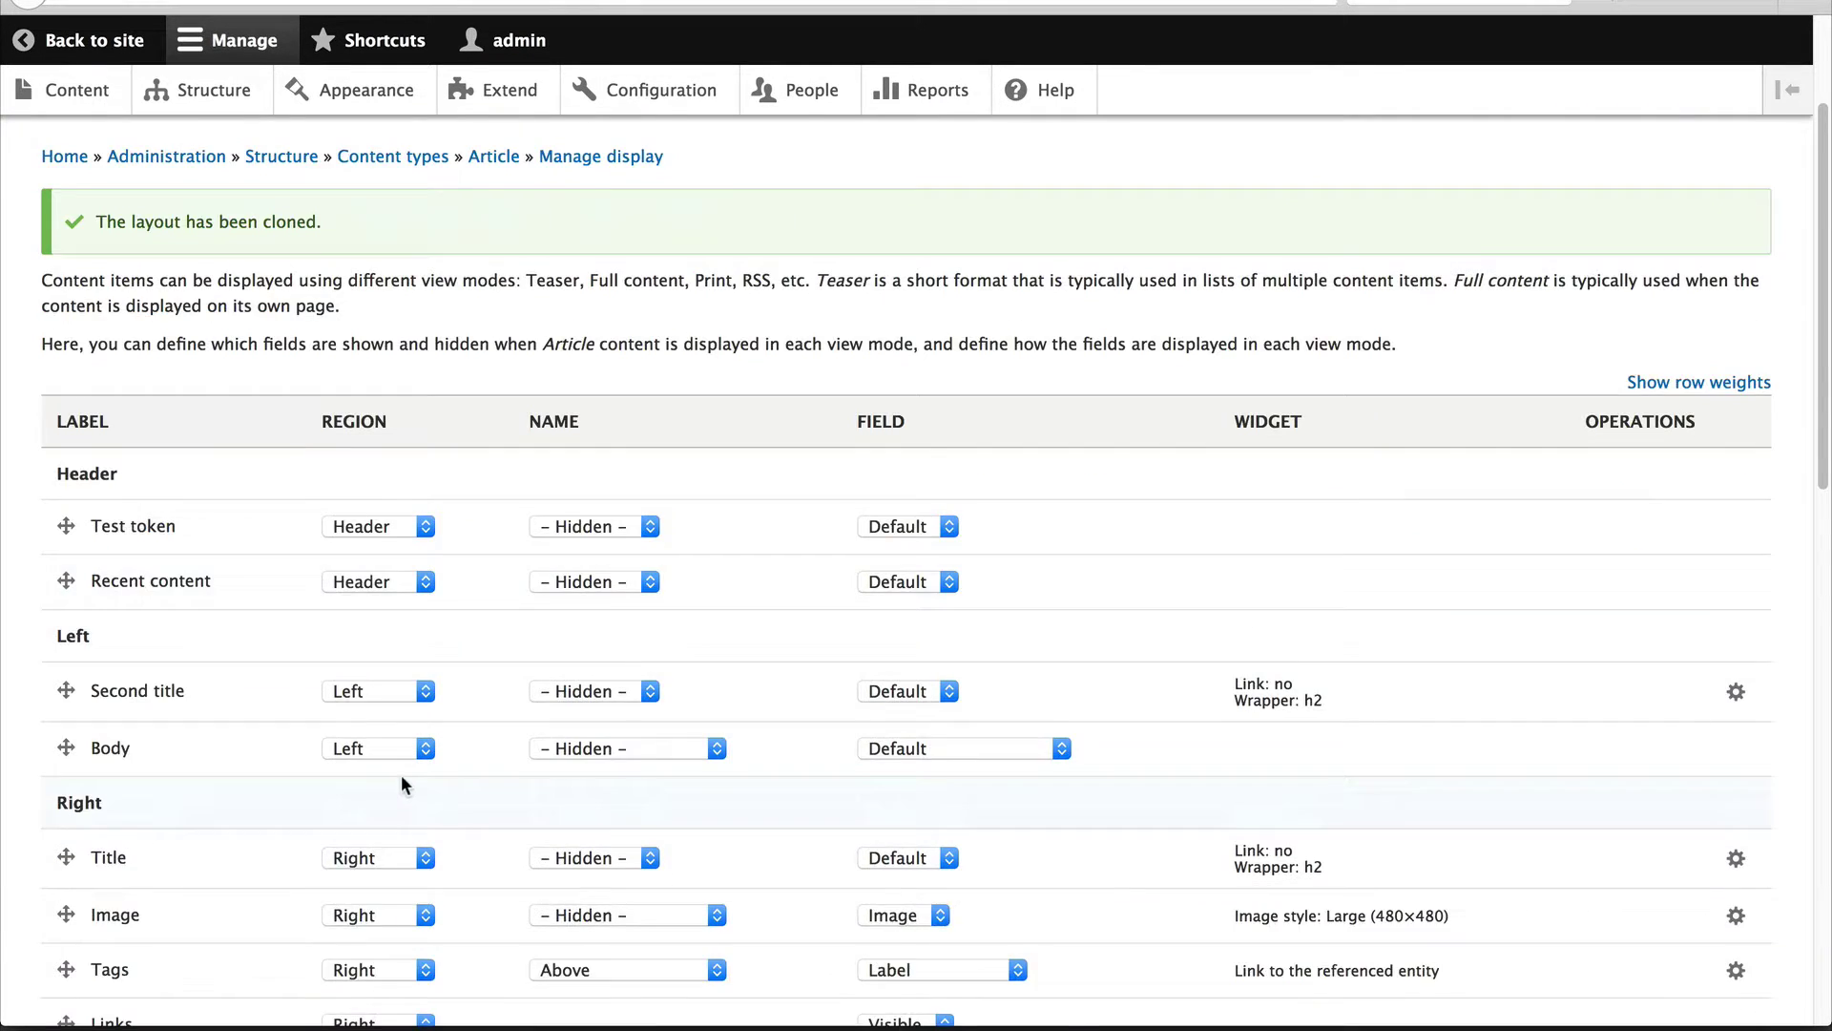
scroll(183, 474, down, 1)
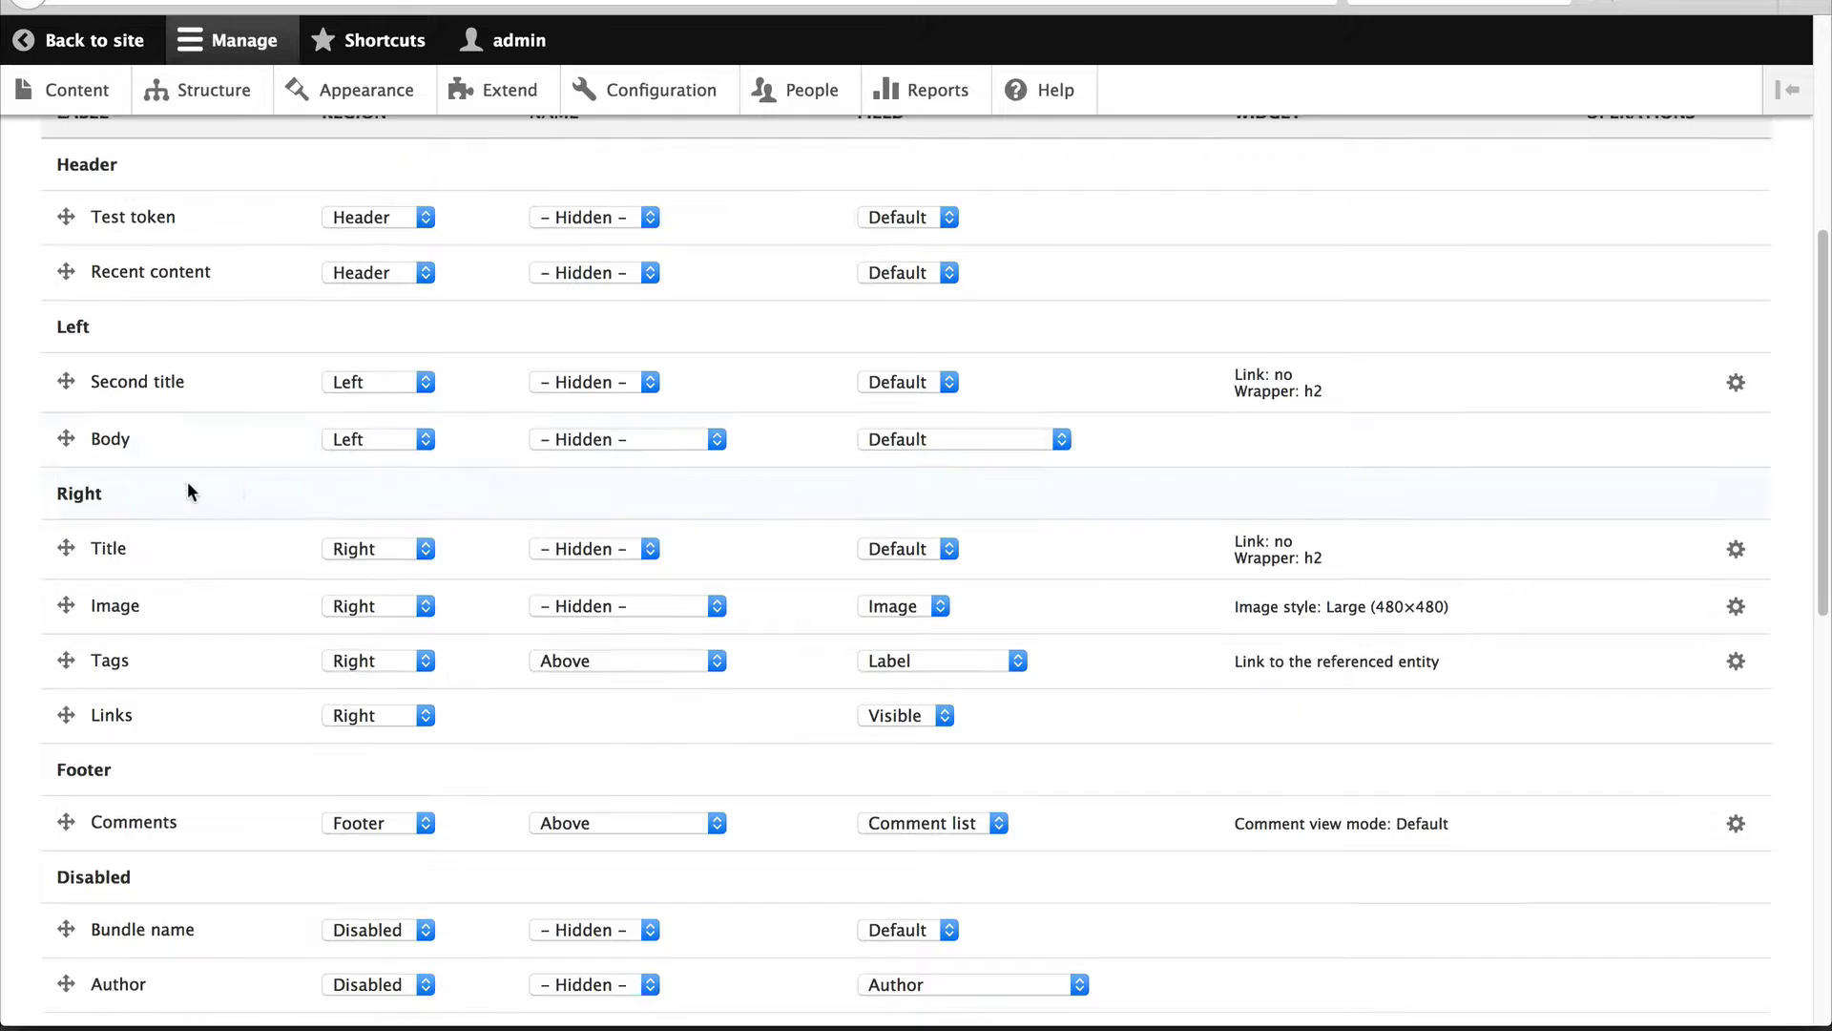
click(591, 366)
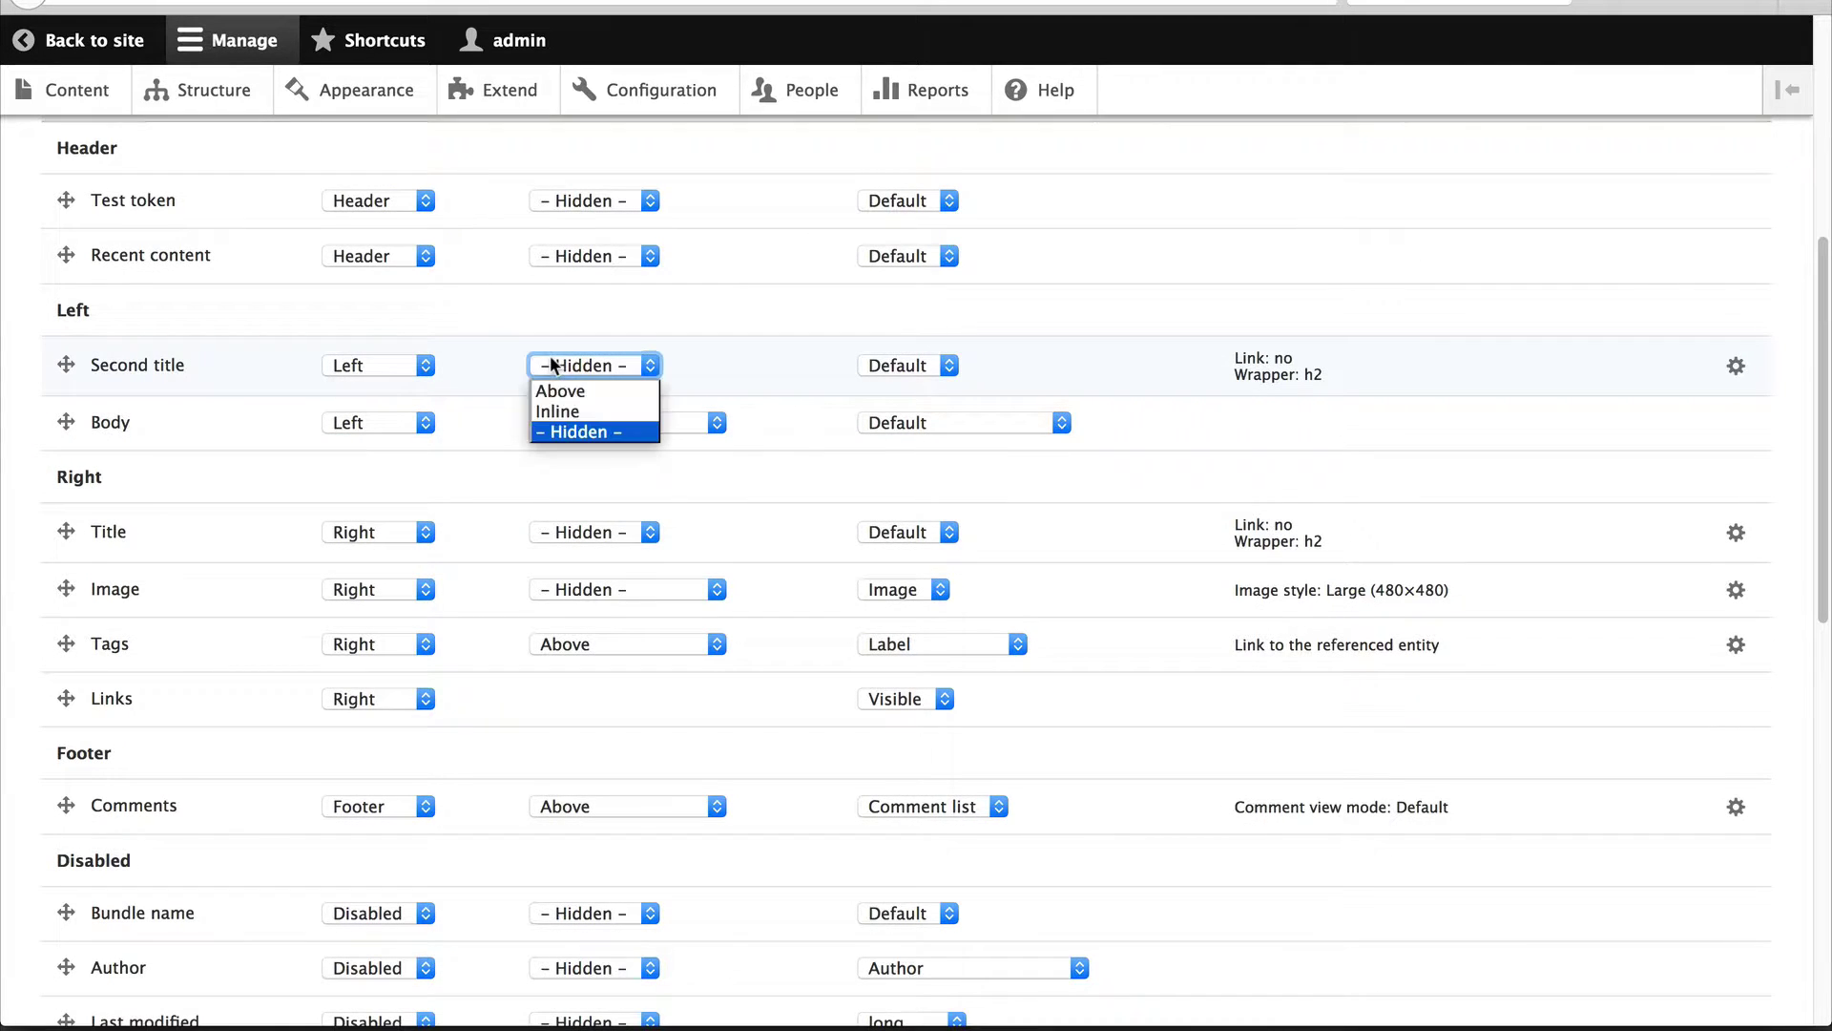
click(397, 365)
click(397, 365)
click(396, 472)
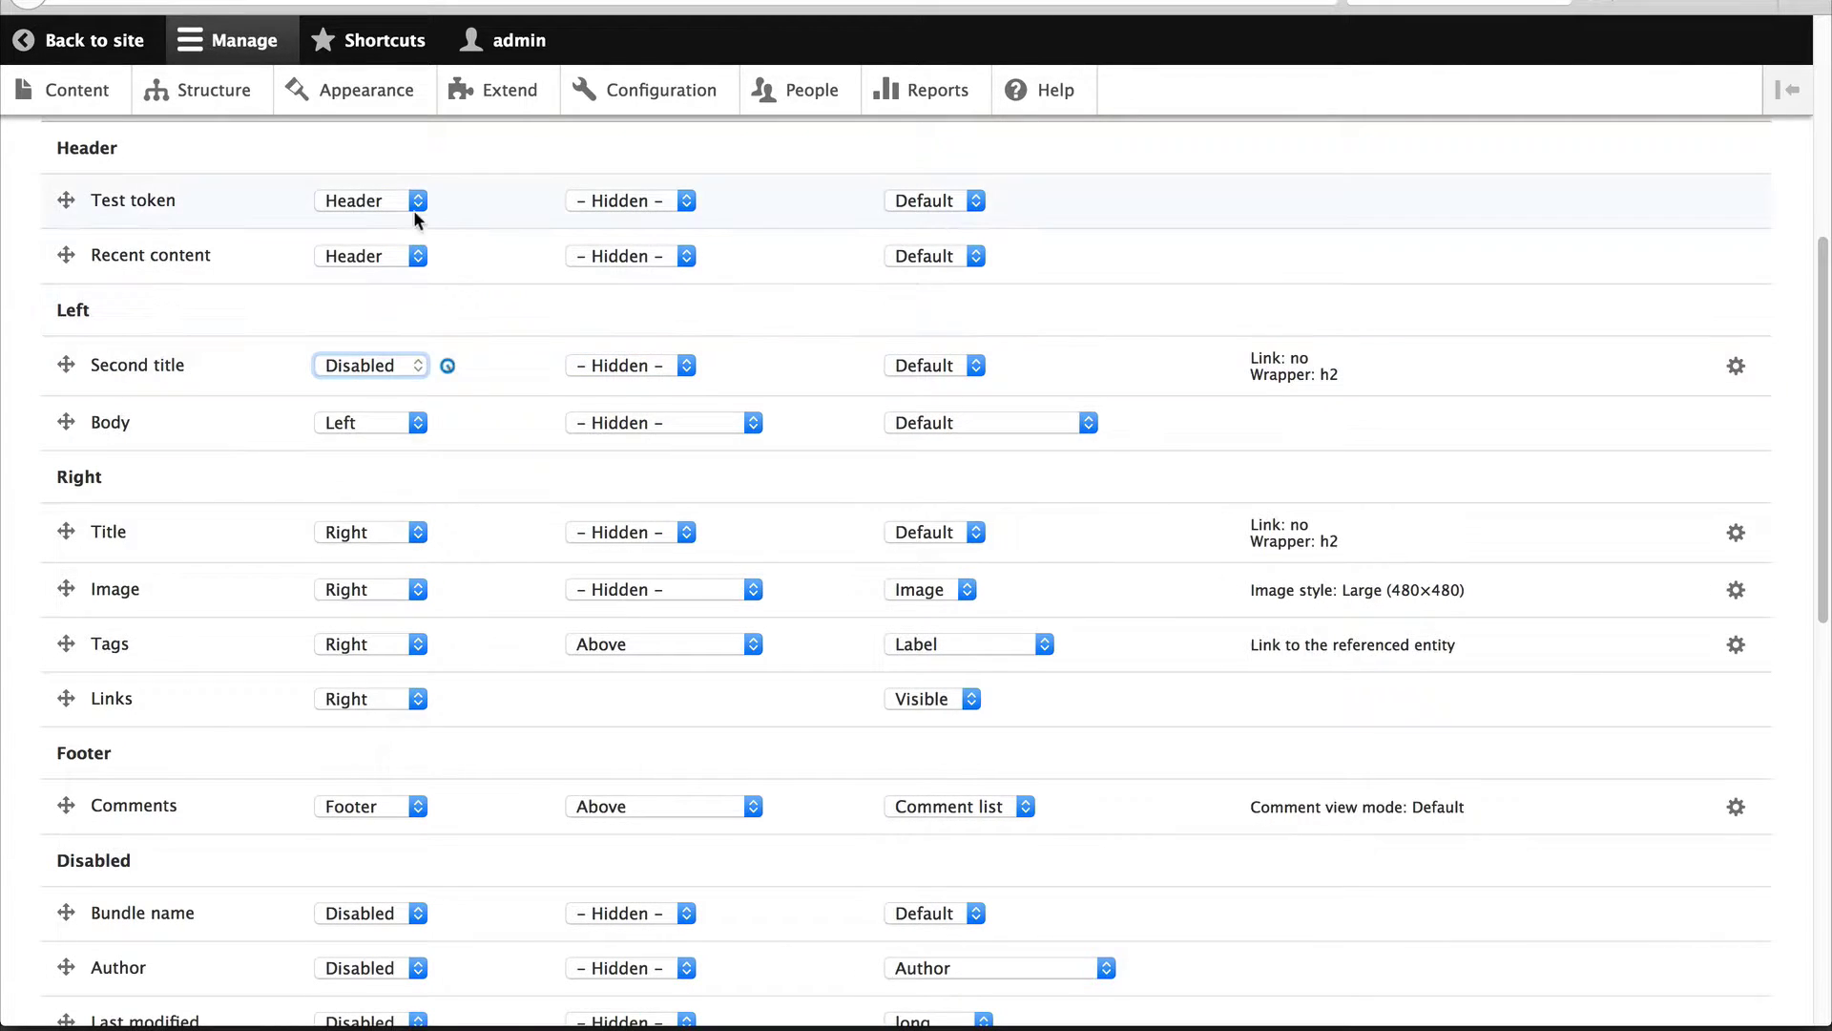
scroll(404, 204, down, 4)
click(403, 201)
click(443, 162)
click(402, 143)
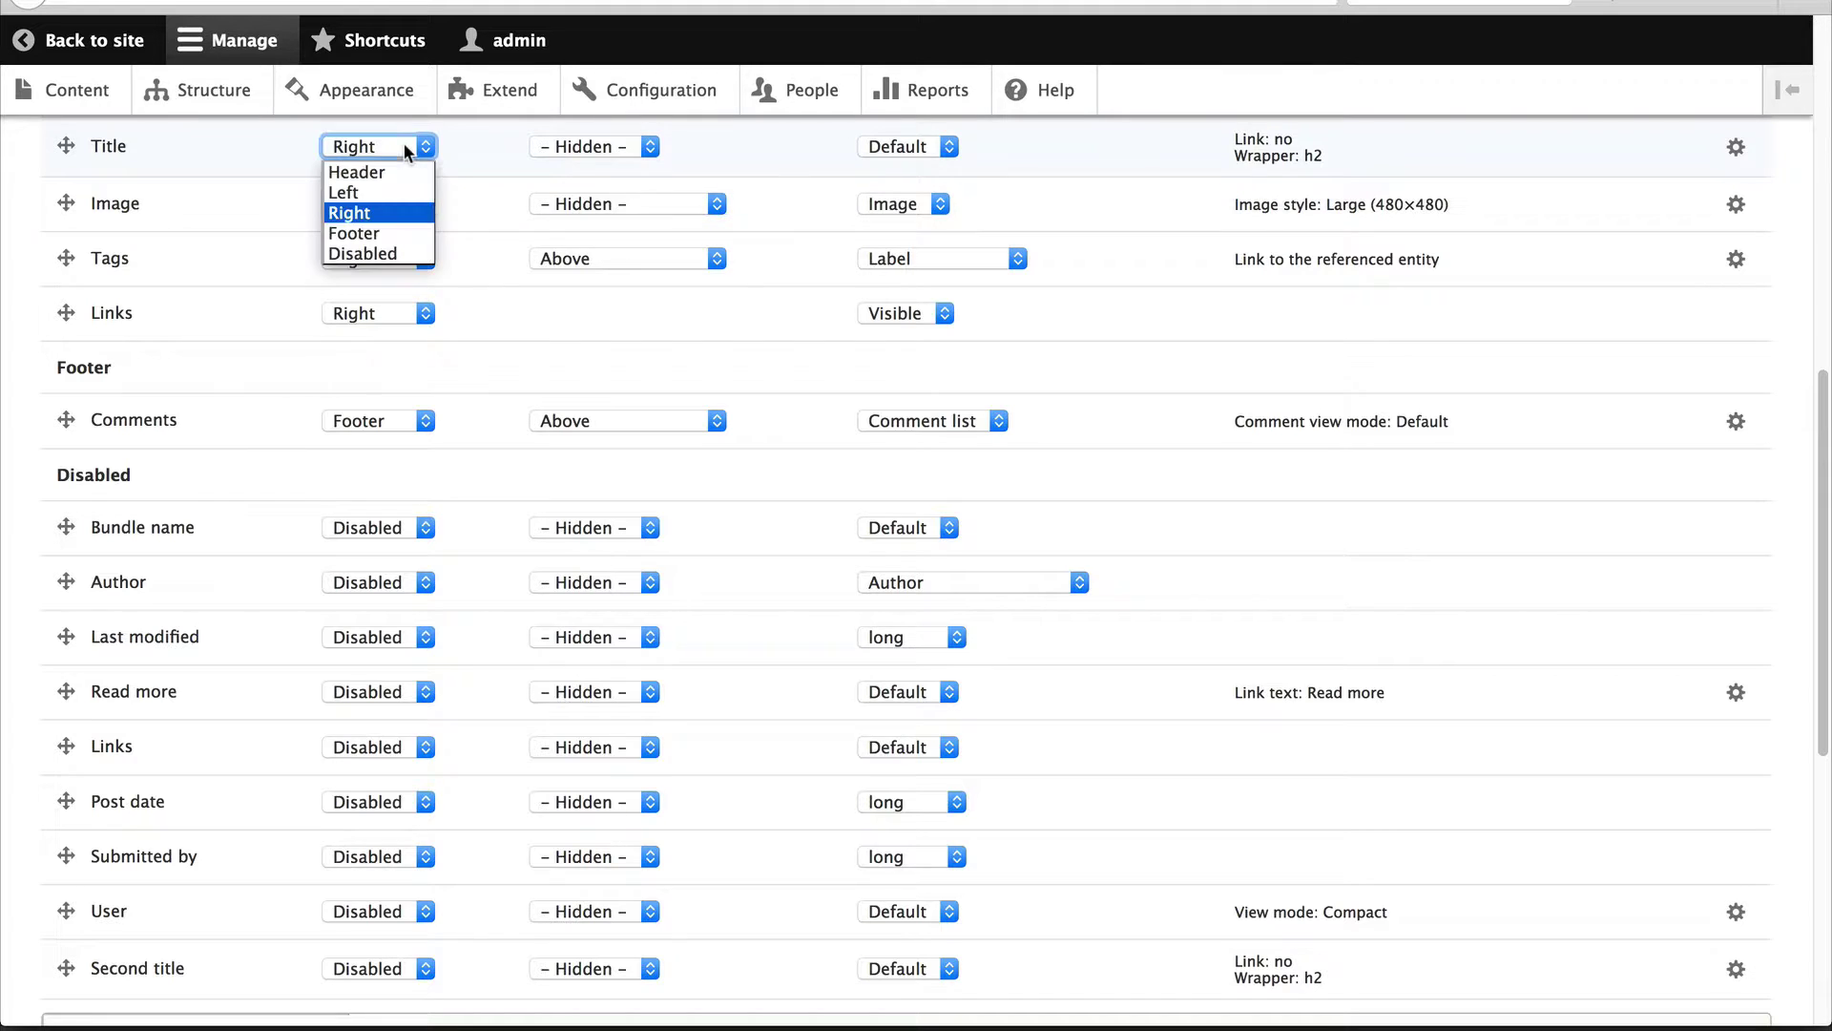
click(462, 152)
scroll(462, 149, up, 6)
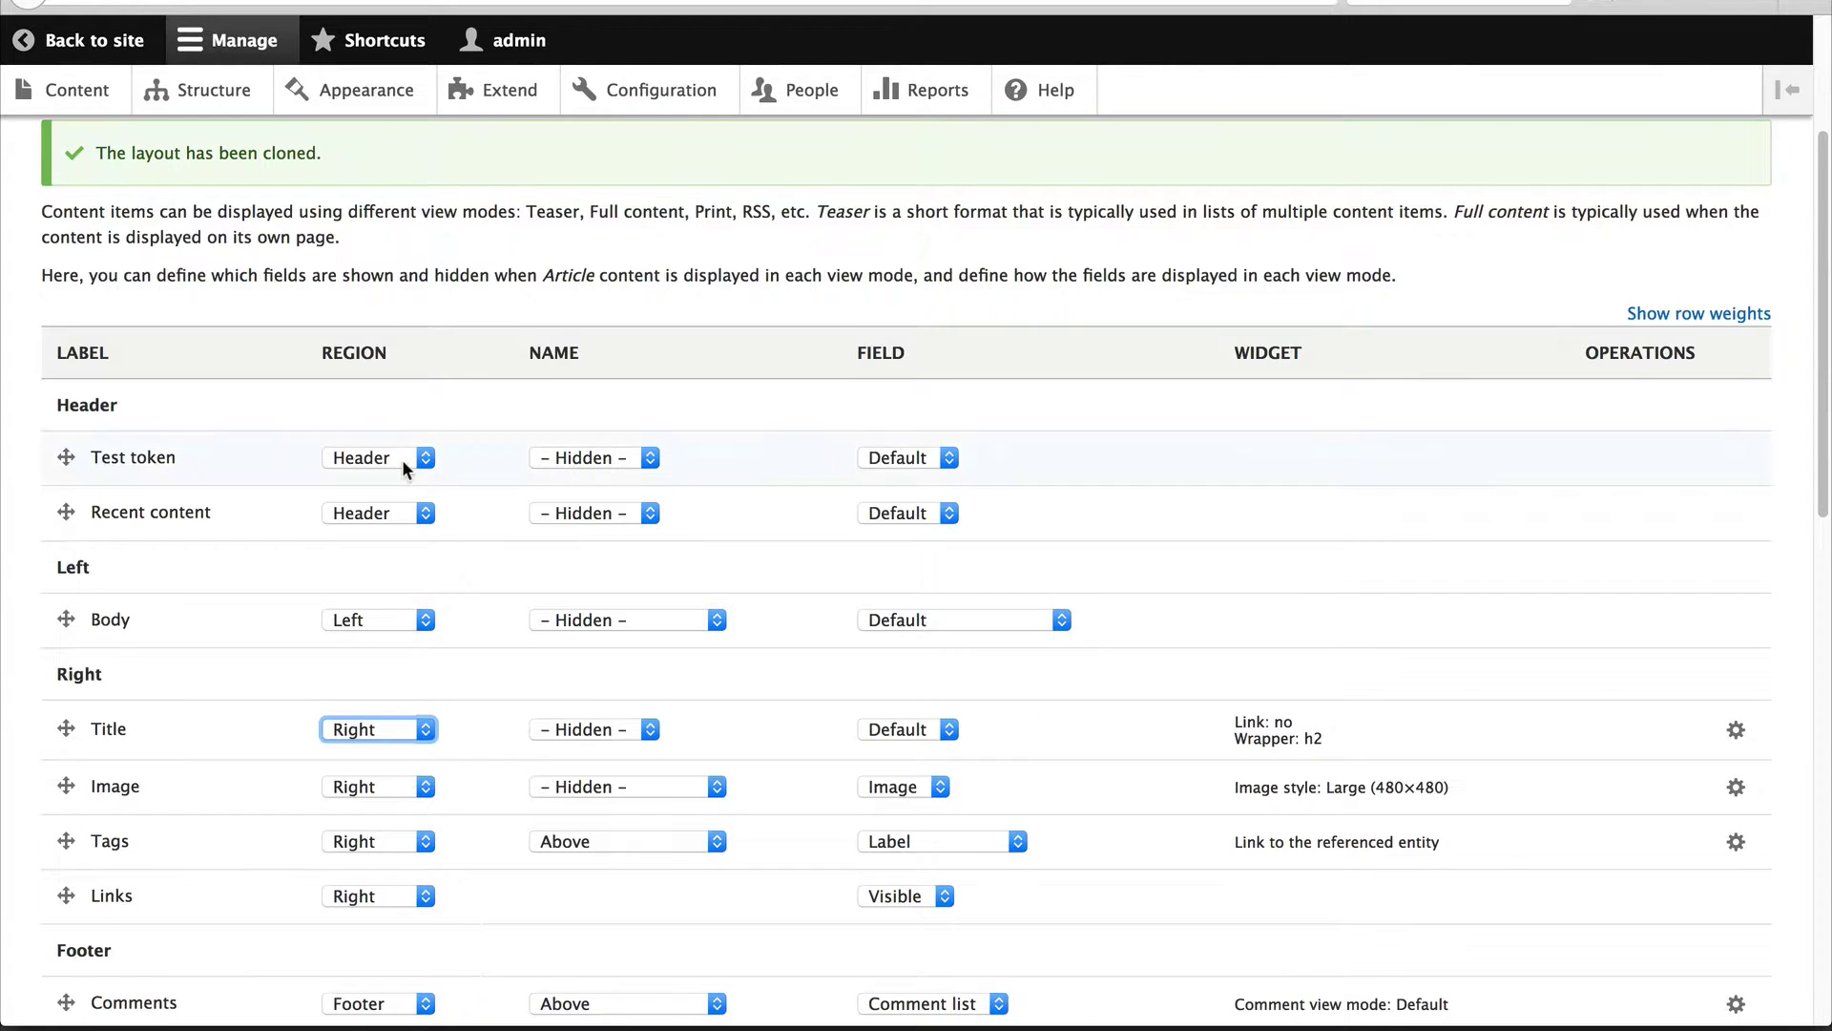
Move Test token to the Disabled region and save the display settings.
click(403, 460)
click(387, 569)
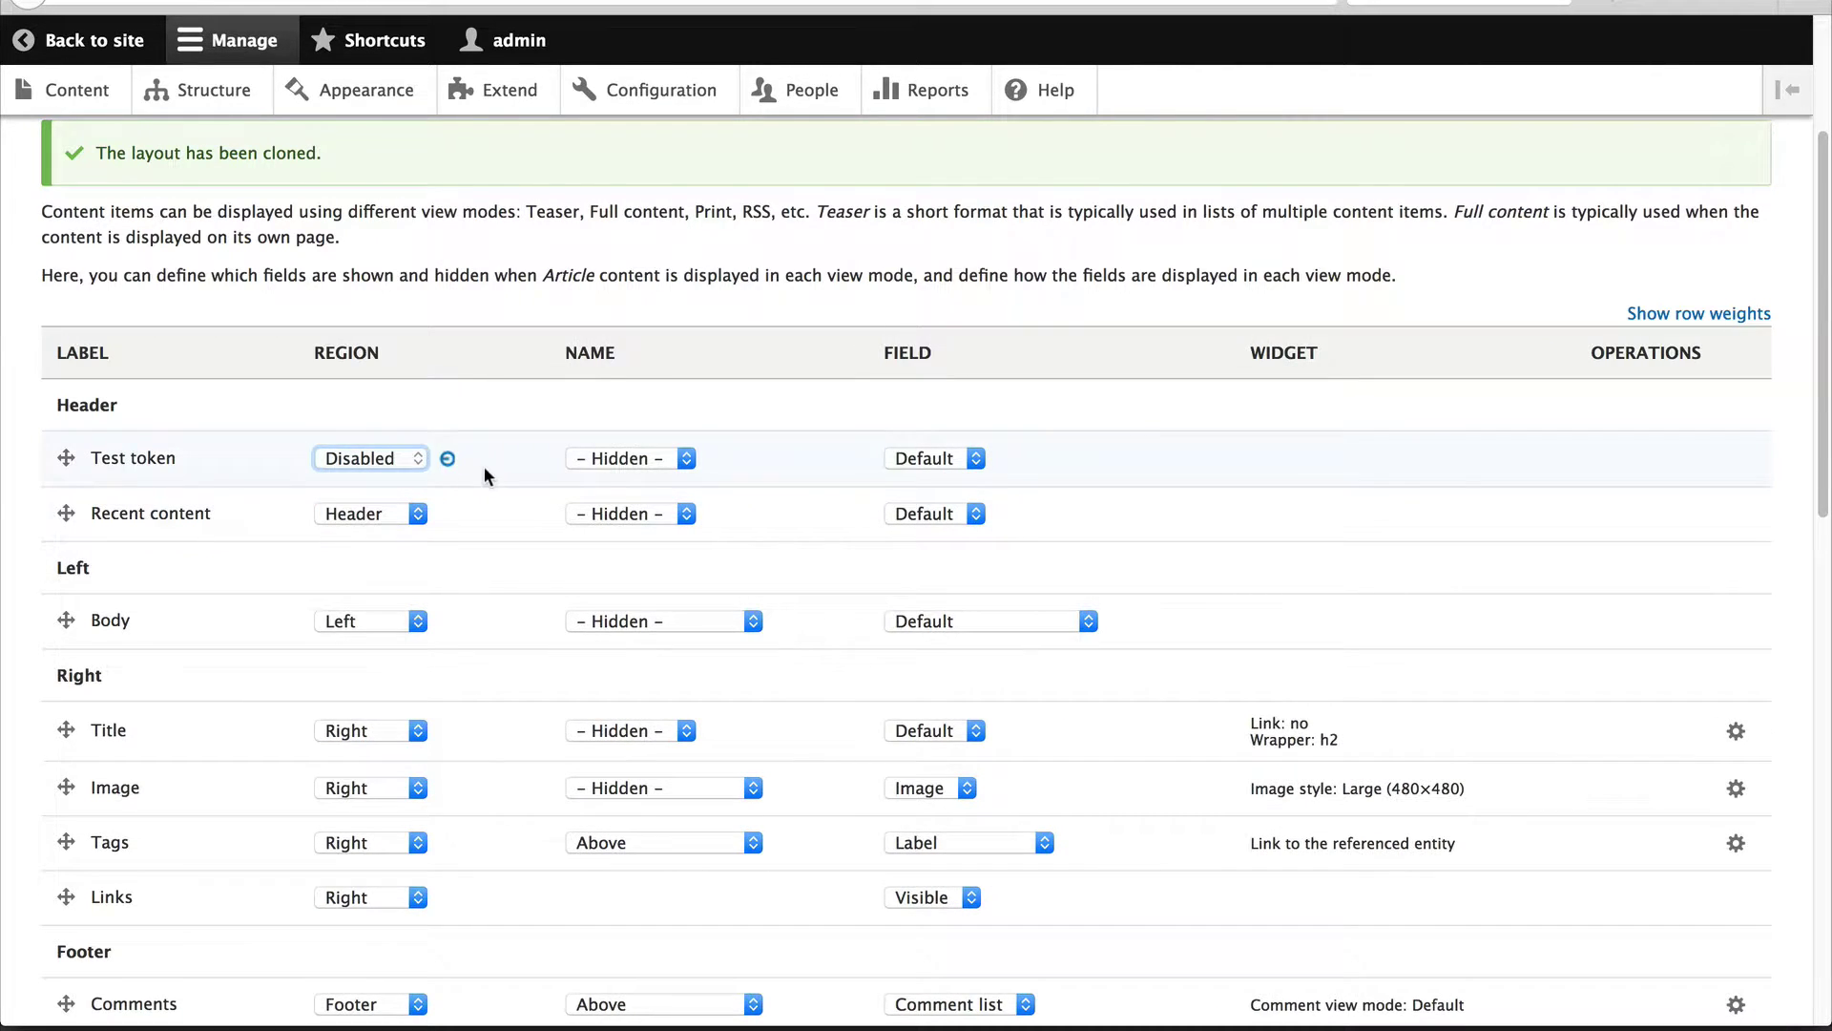
scroll(484, 465, down, 5)
scroll(484, 466, up, 5)
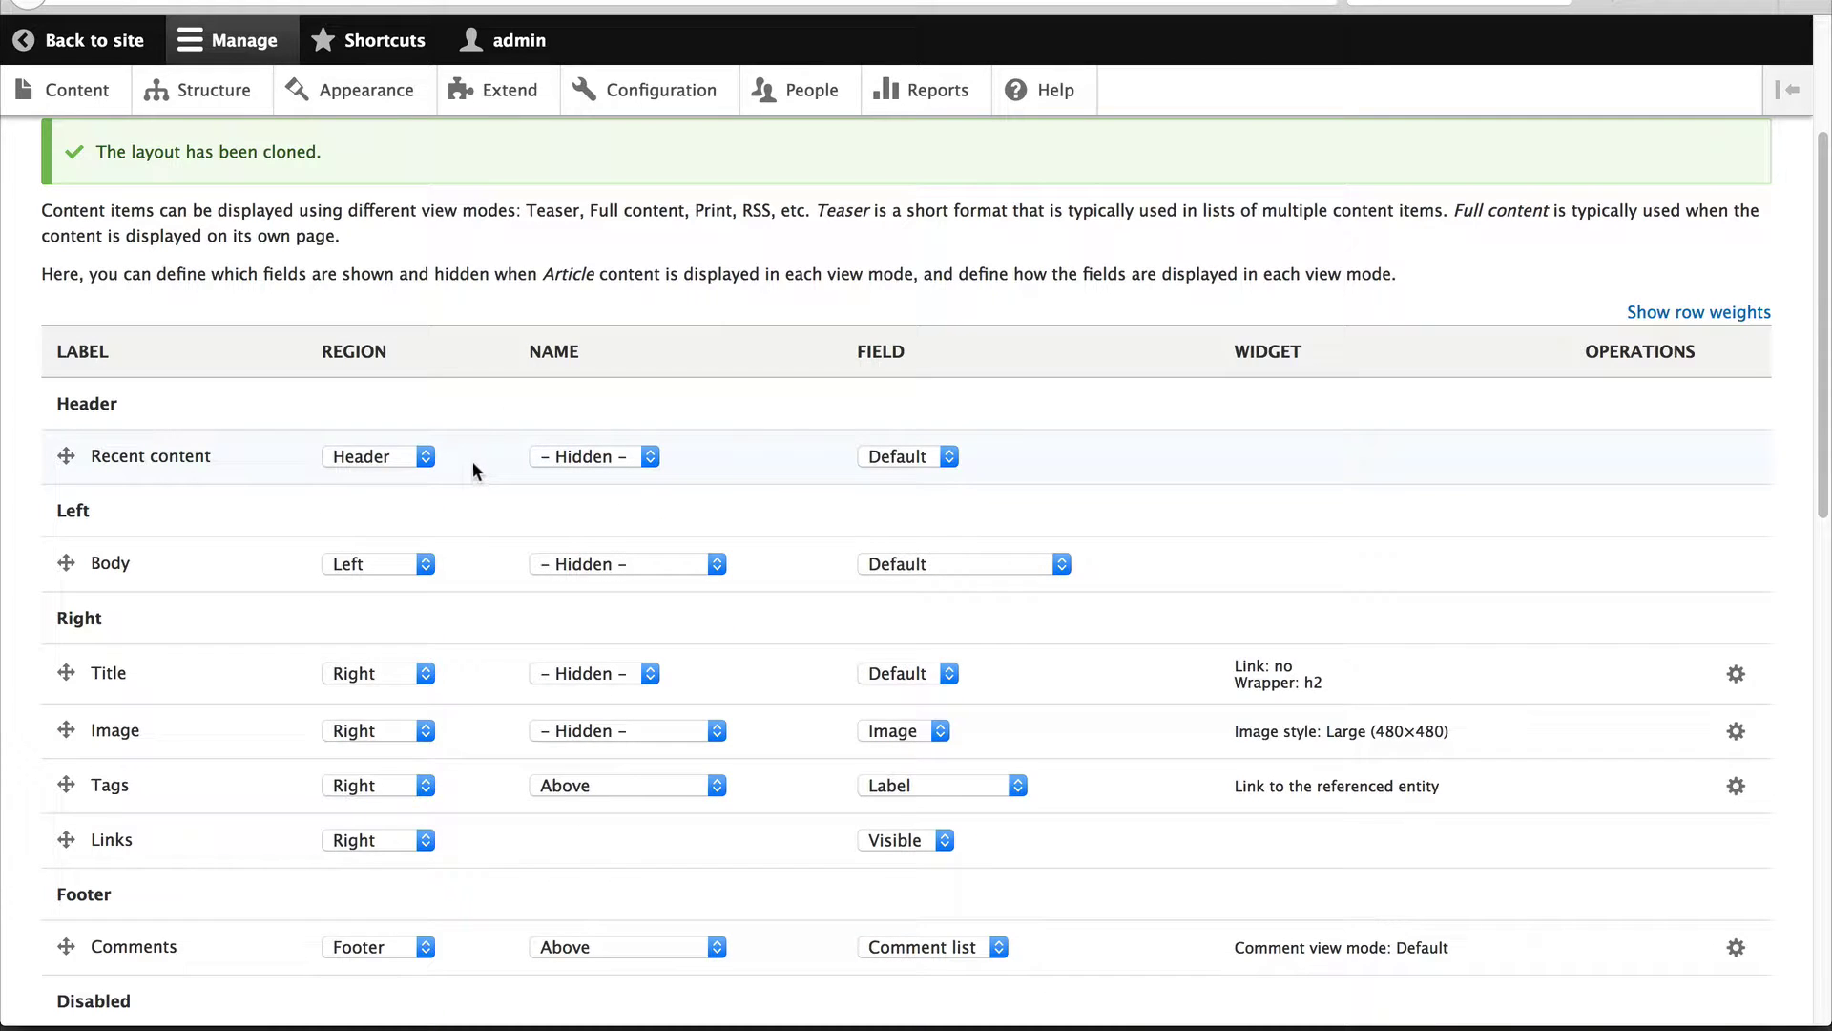
scroll(472, 461, down, 10)
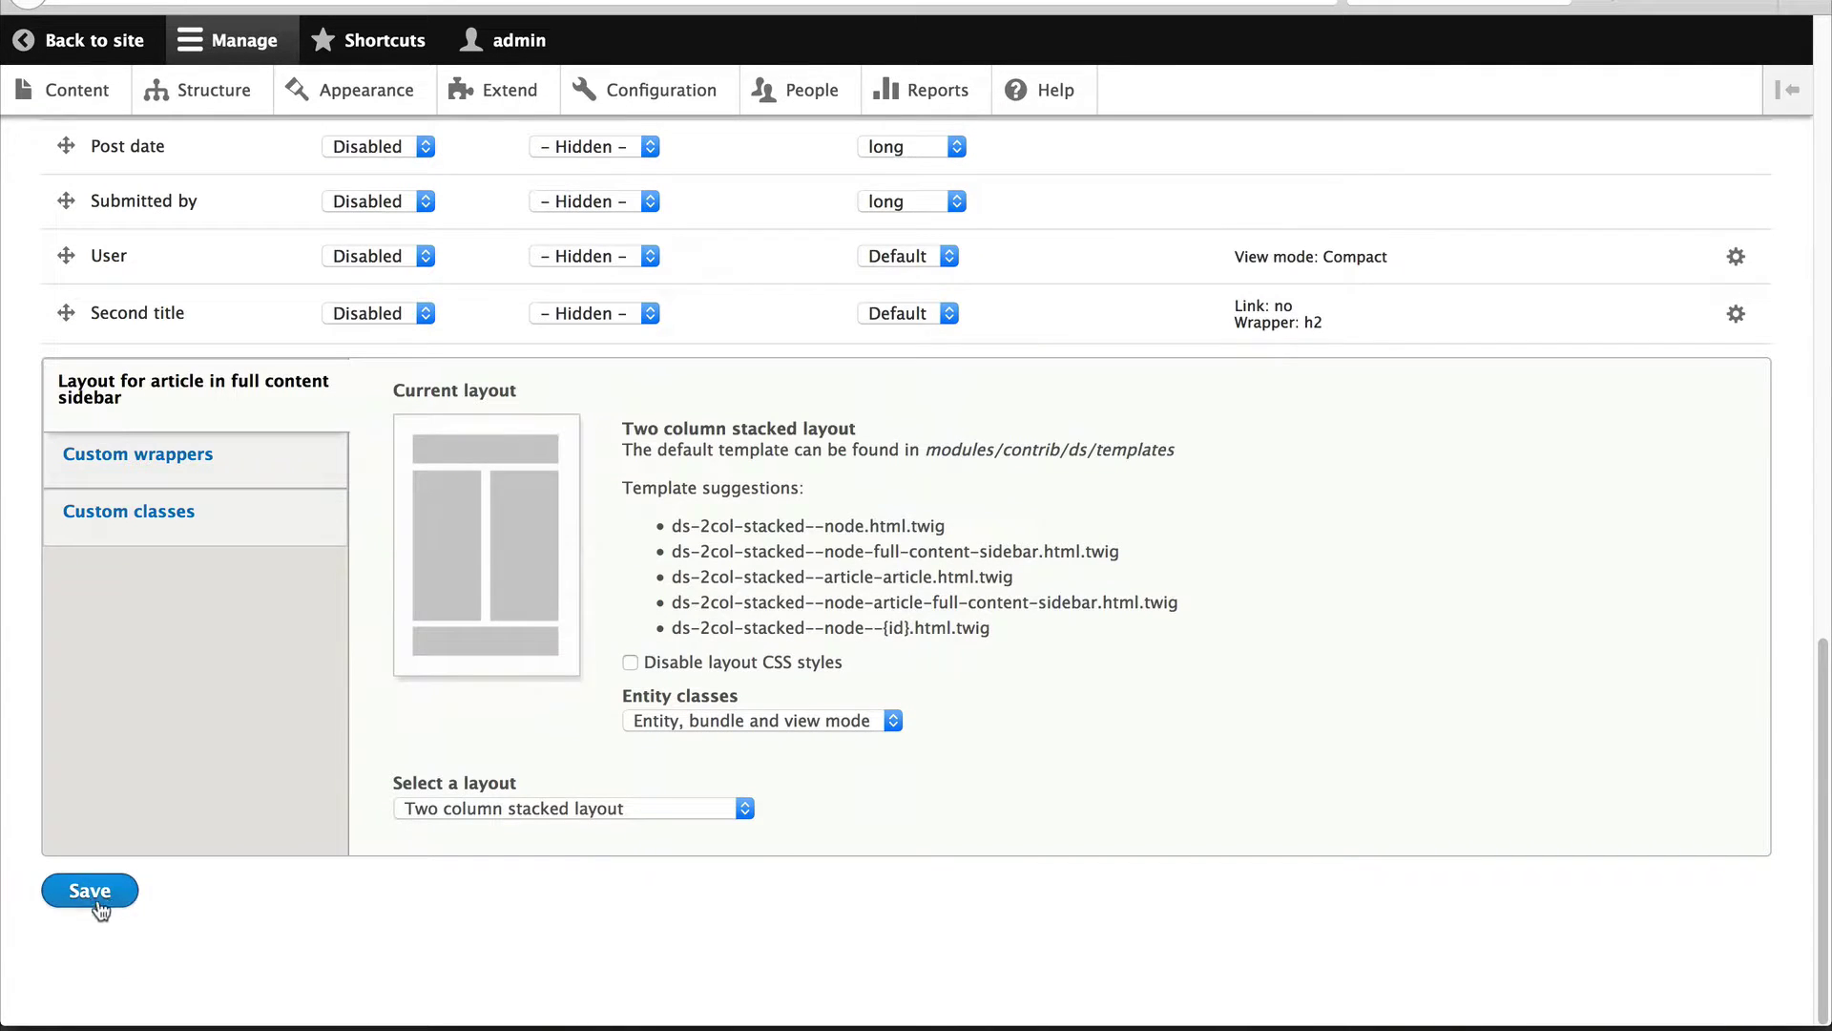
click(95, 895)
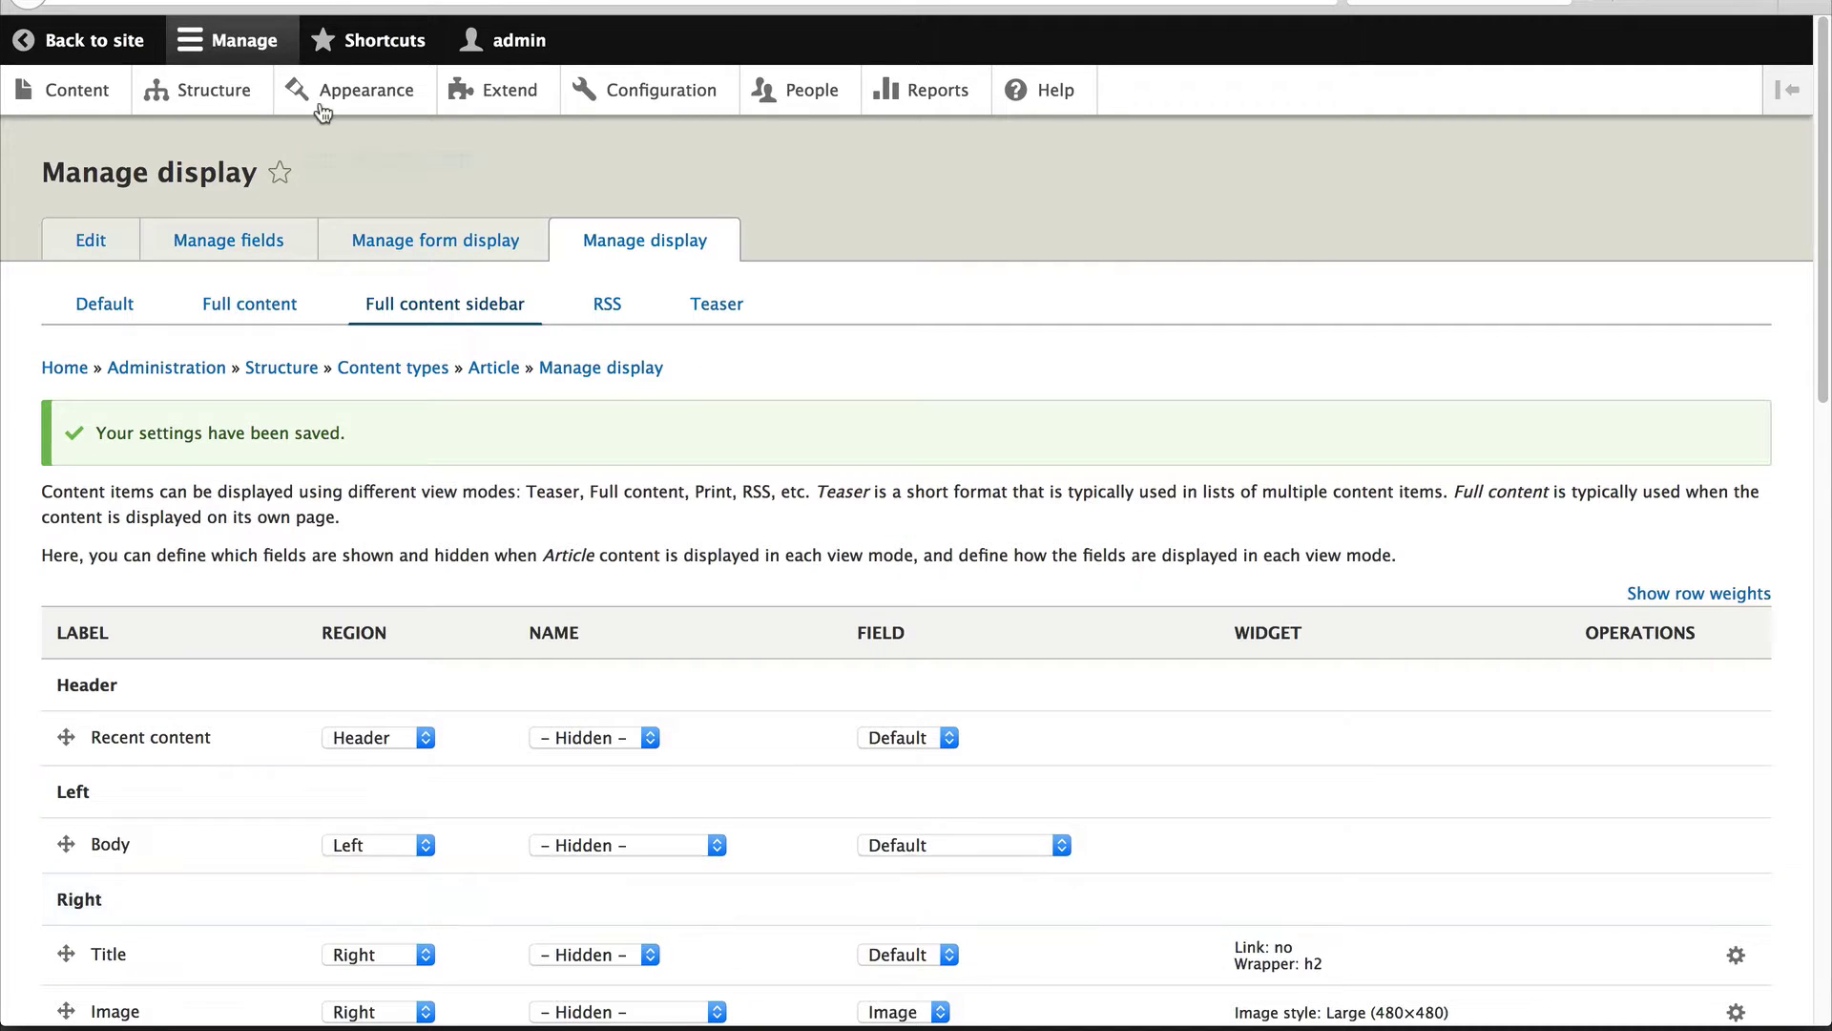
Set Test article's view mode to Full content under Display settings and save it.
click(85, 94)
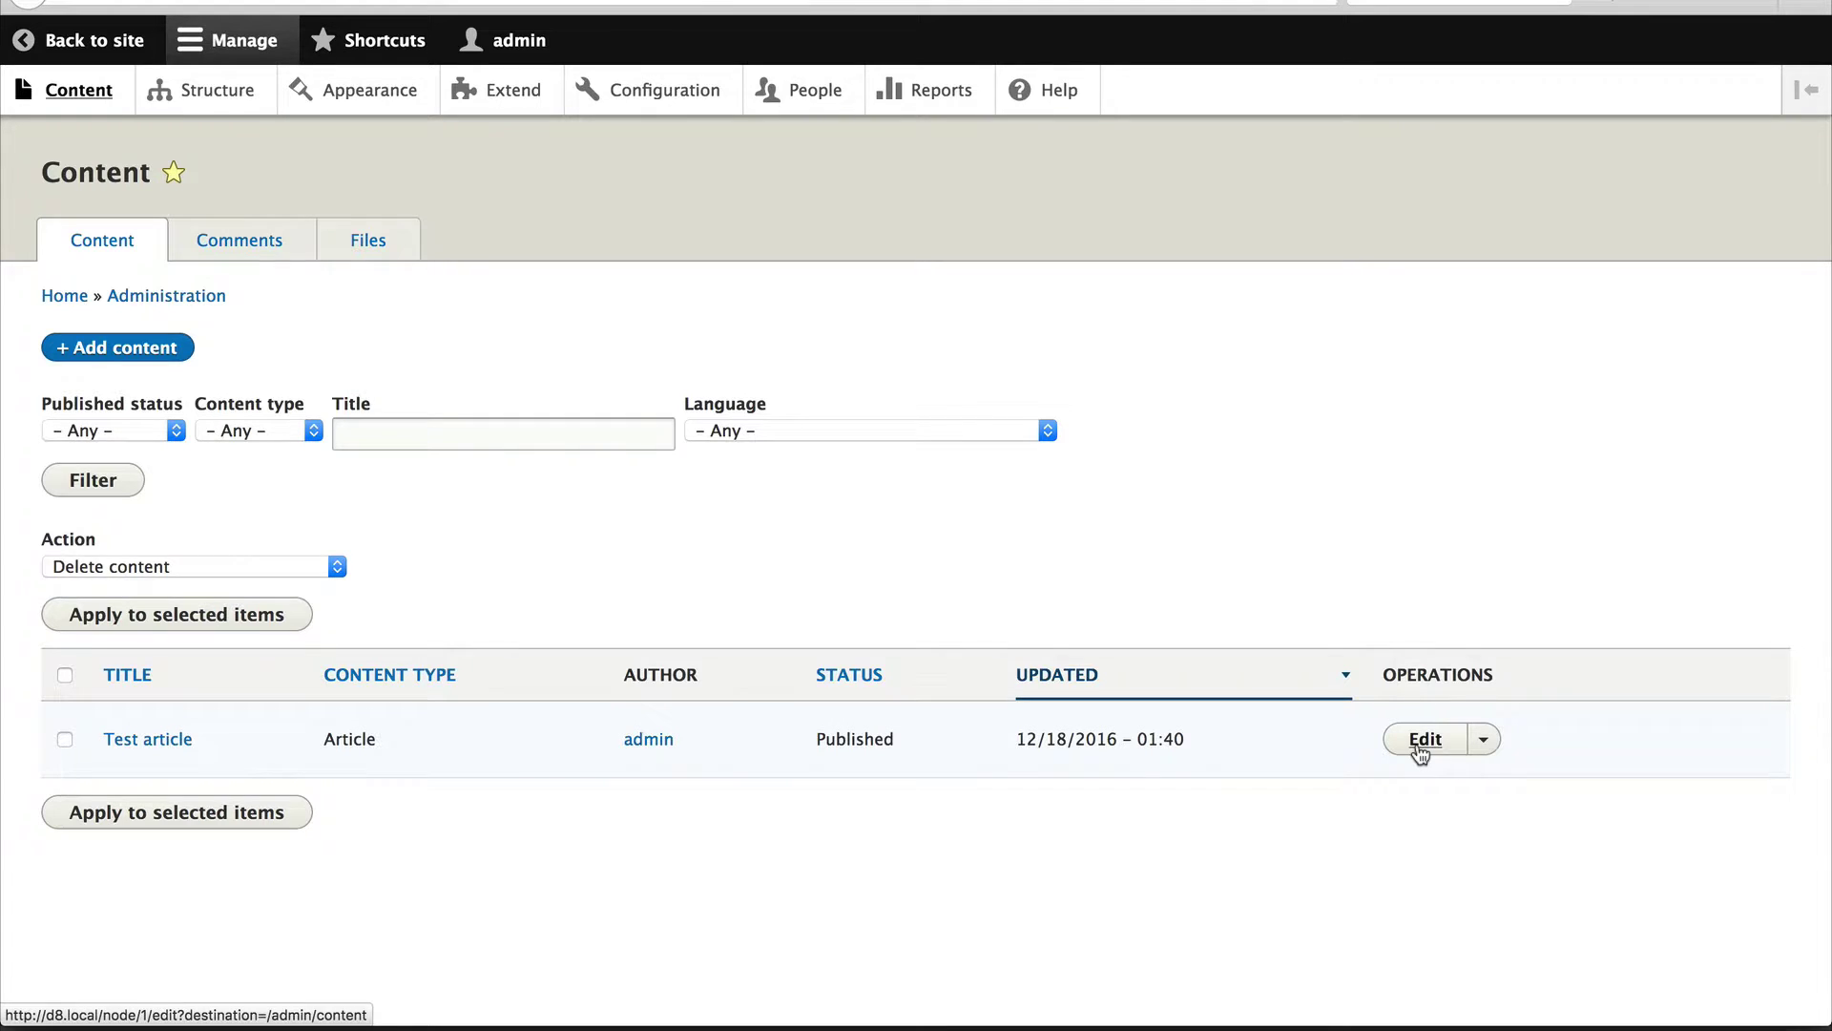
click(1422, 742)
scroll(1371, 445, down, 5)
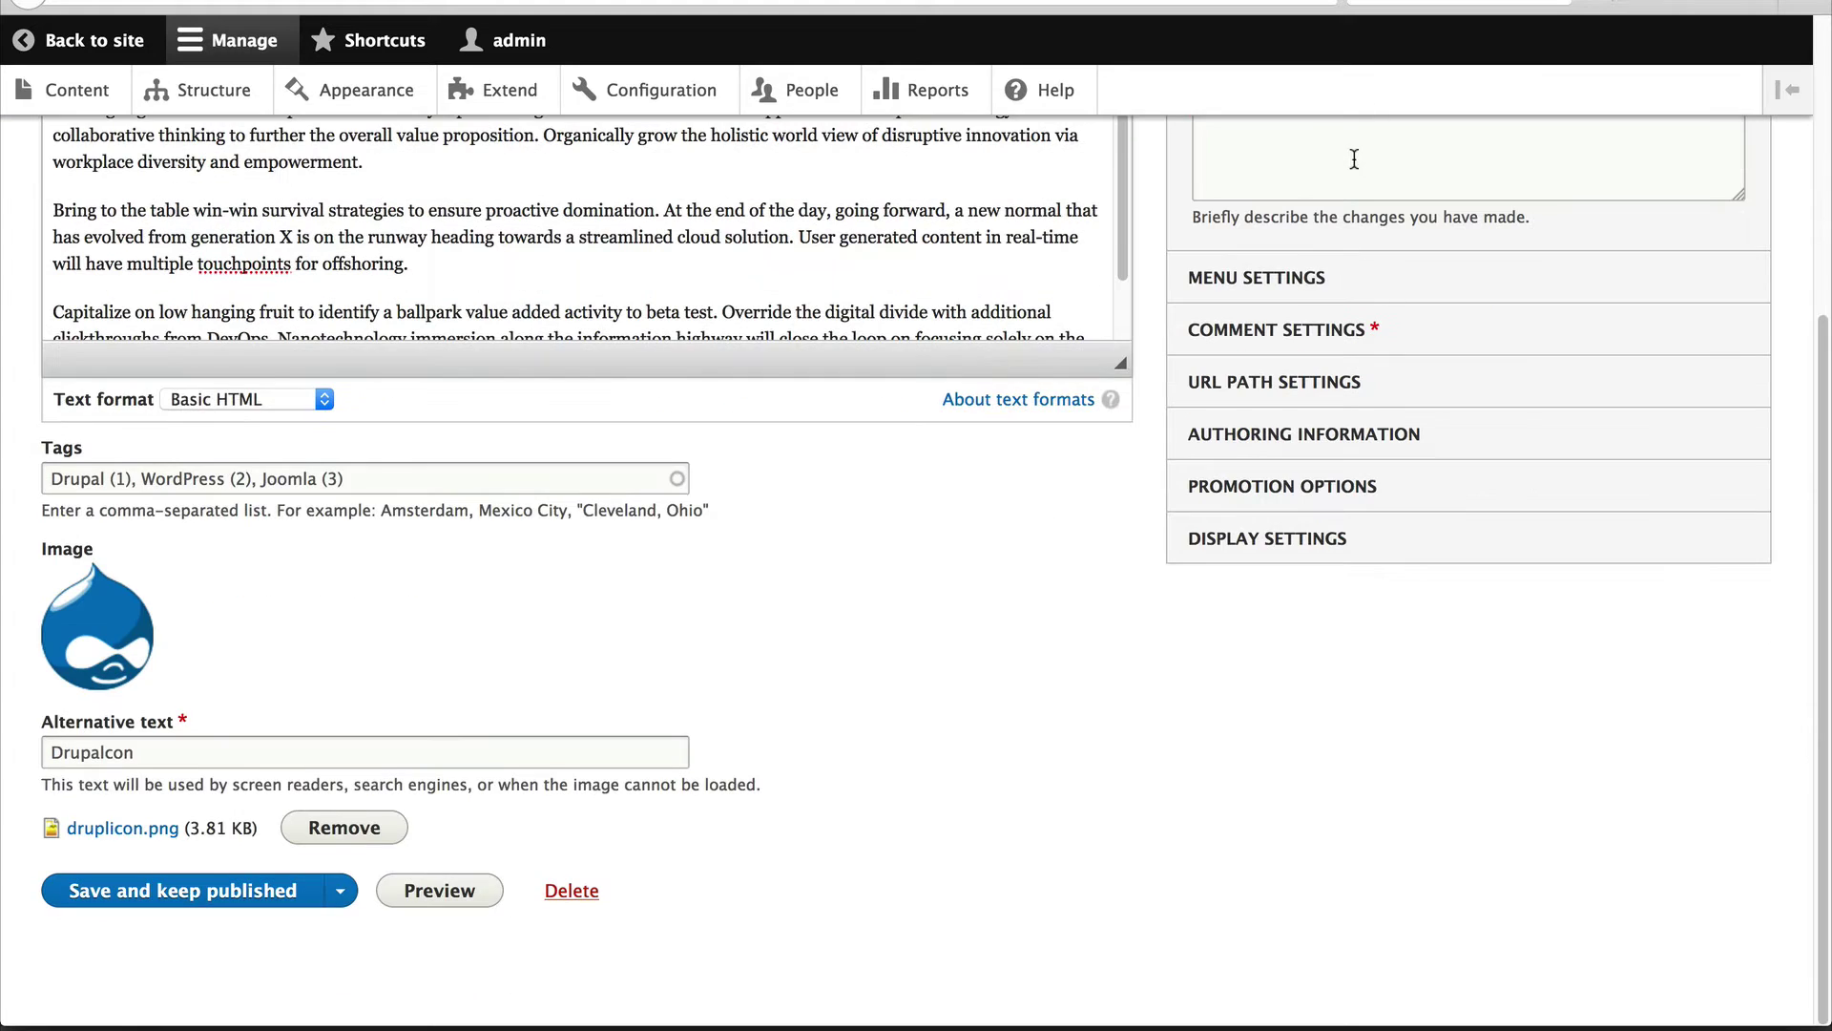
click(1372, 552)
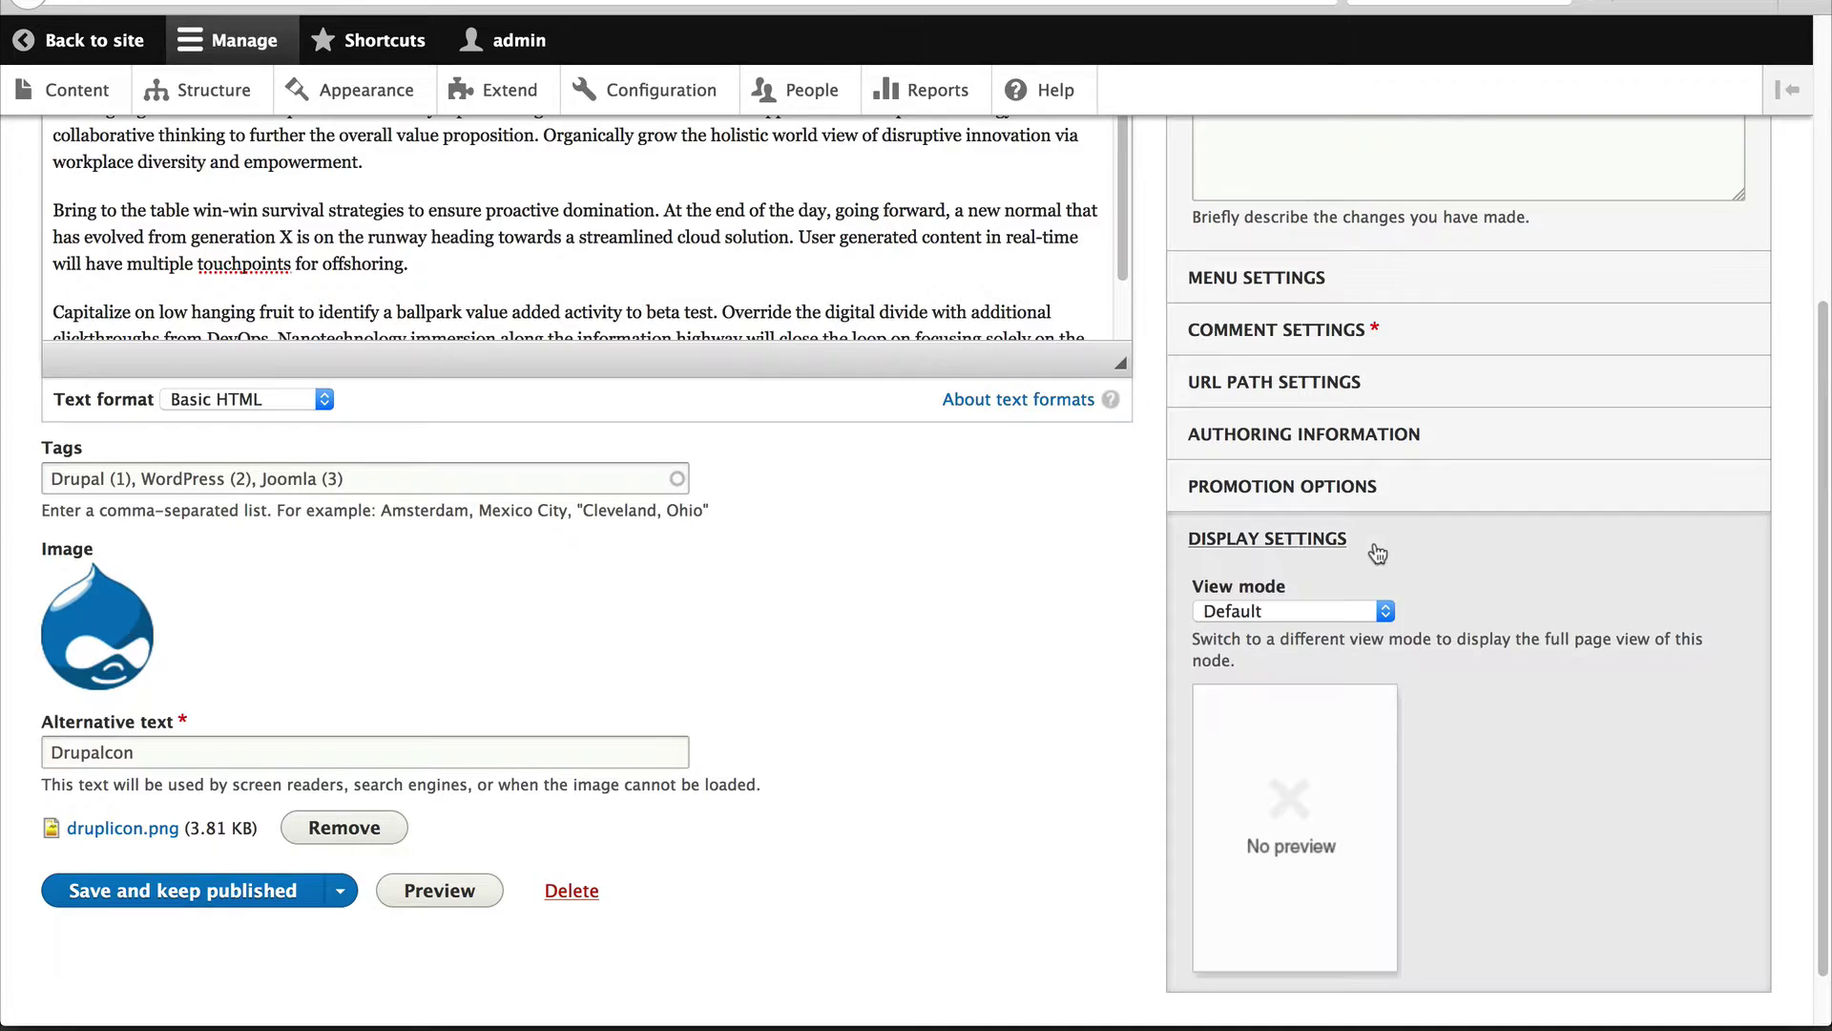
click(1386, 611)
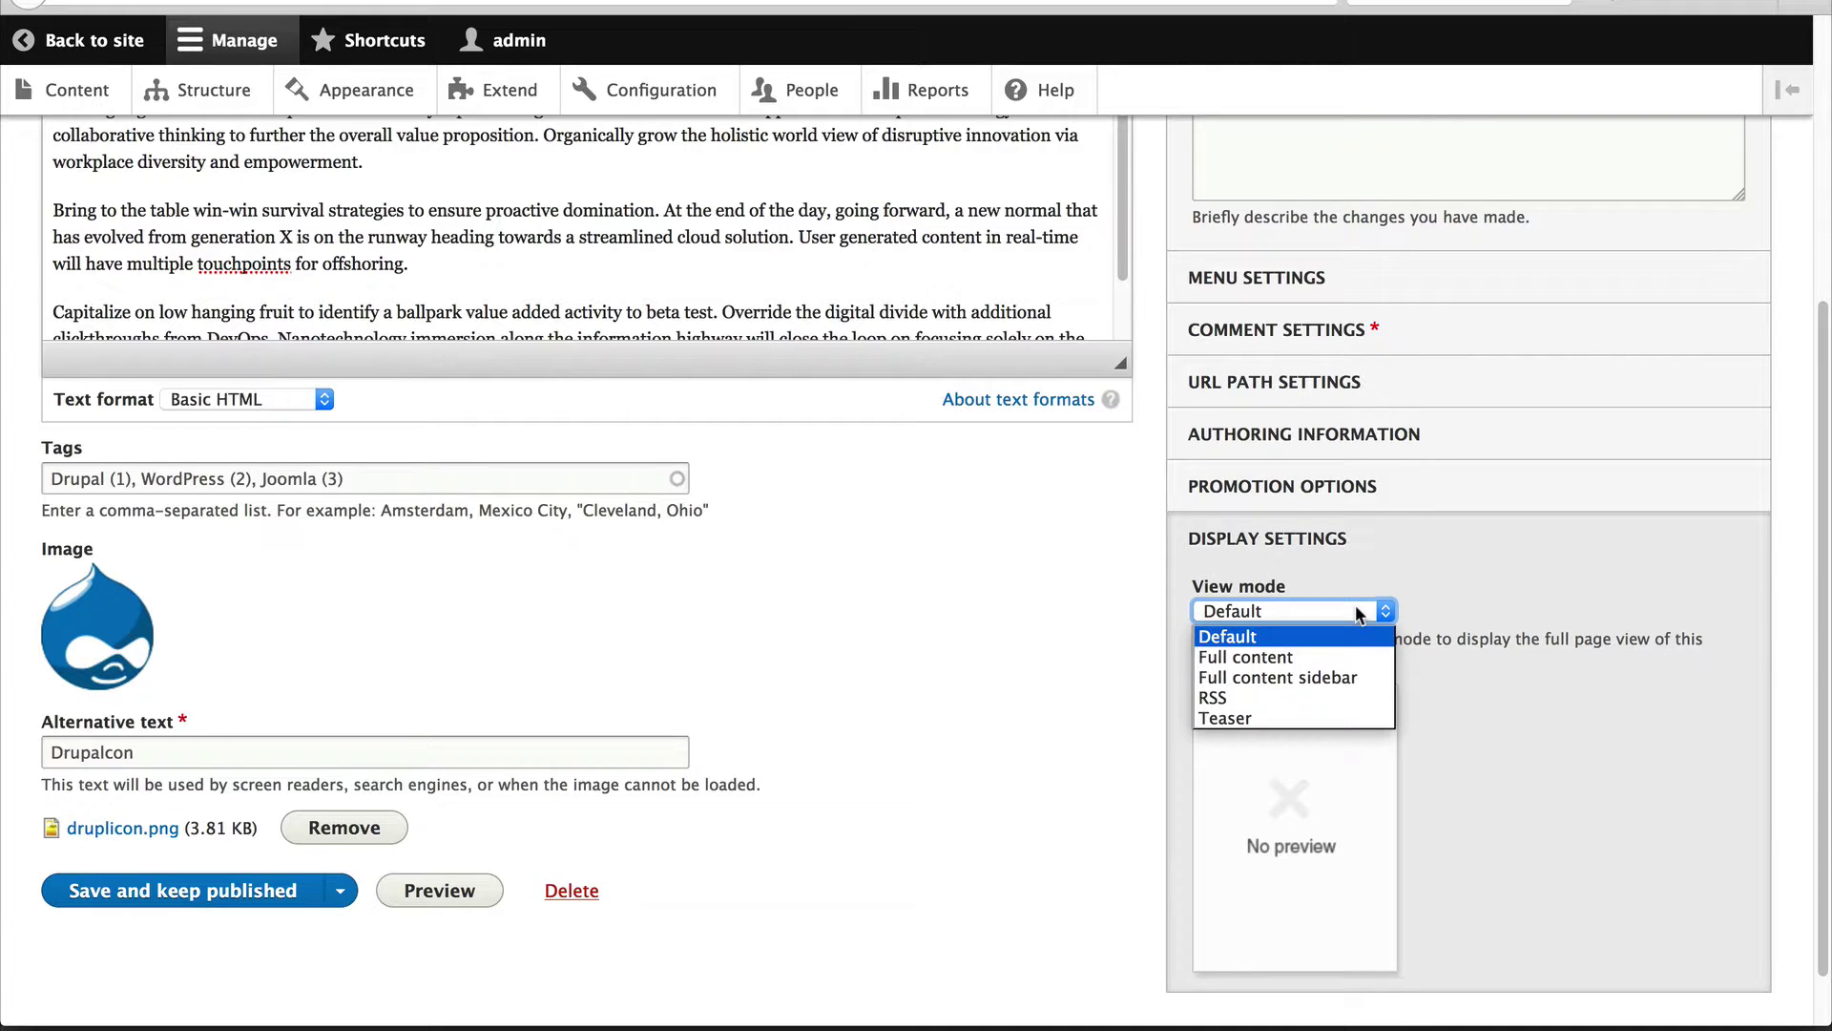
click(1327, 657)
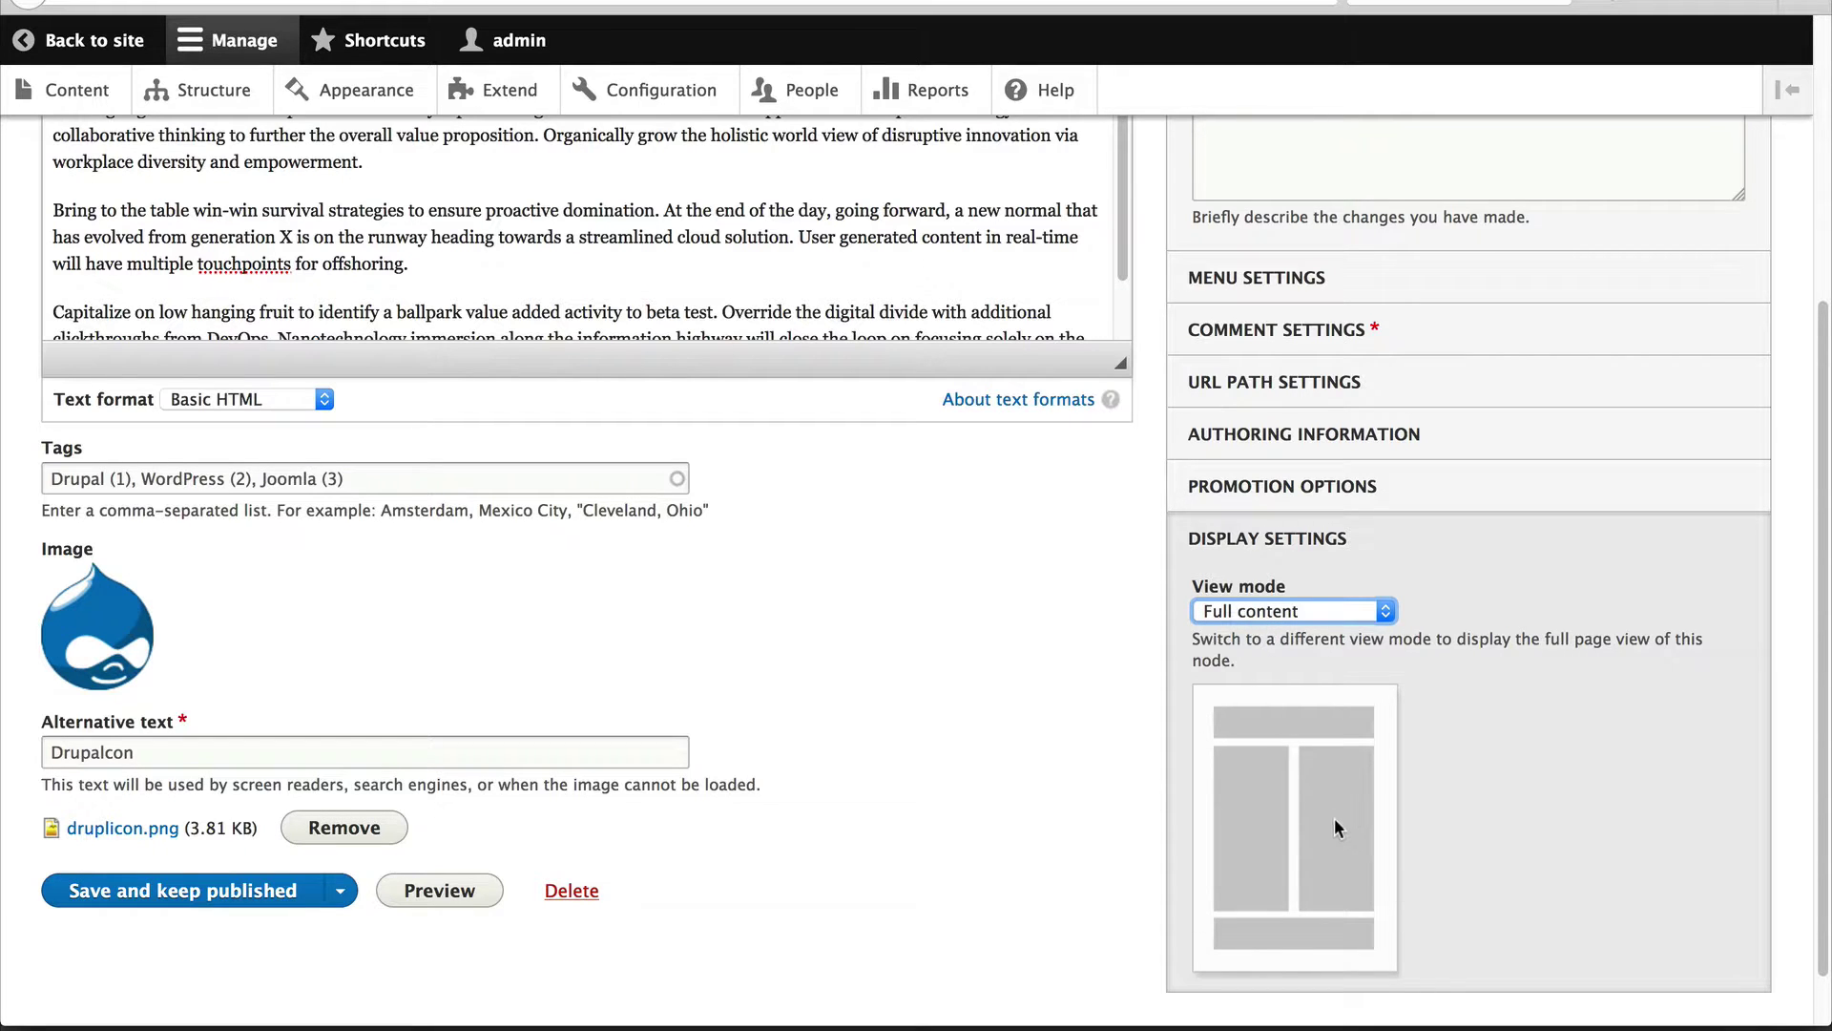
click(272, 889)
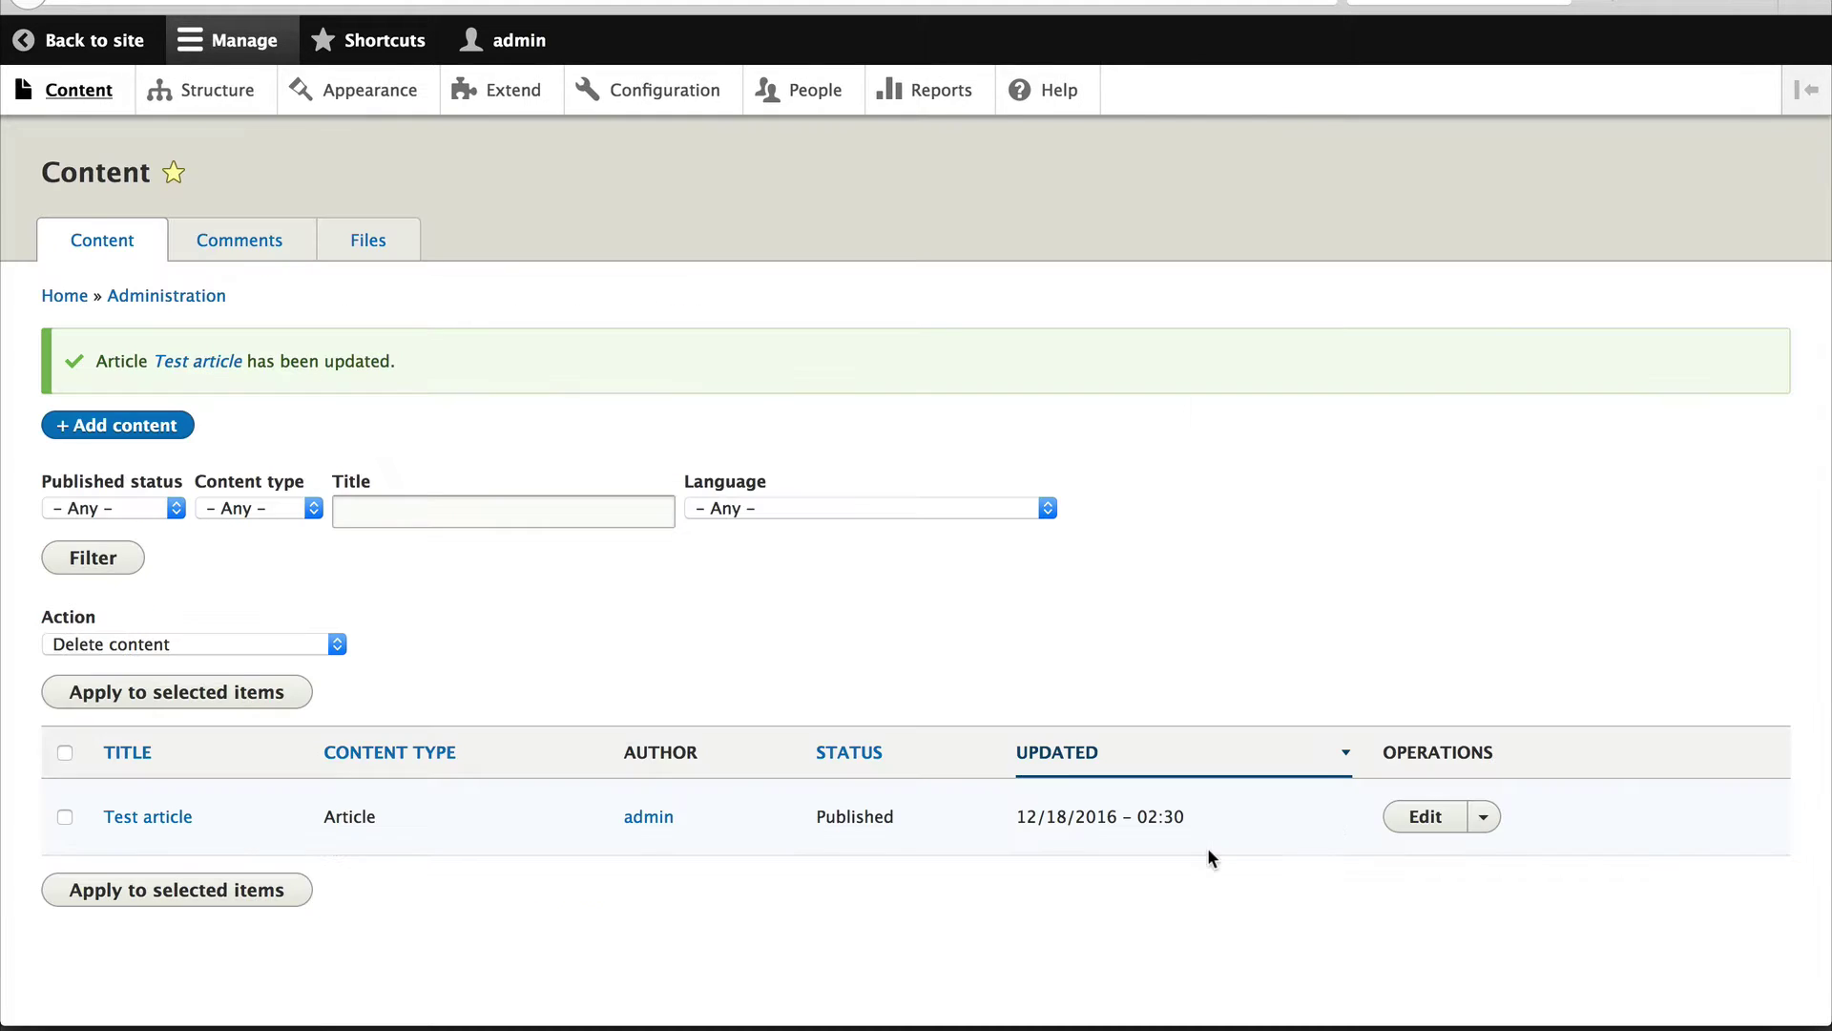
View Test article's page, then switch its view mode to Full content sidebar and save.
click(155, 817)
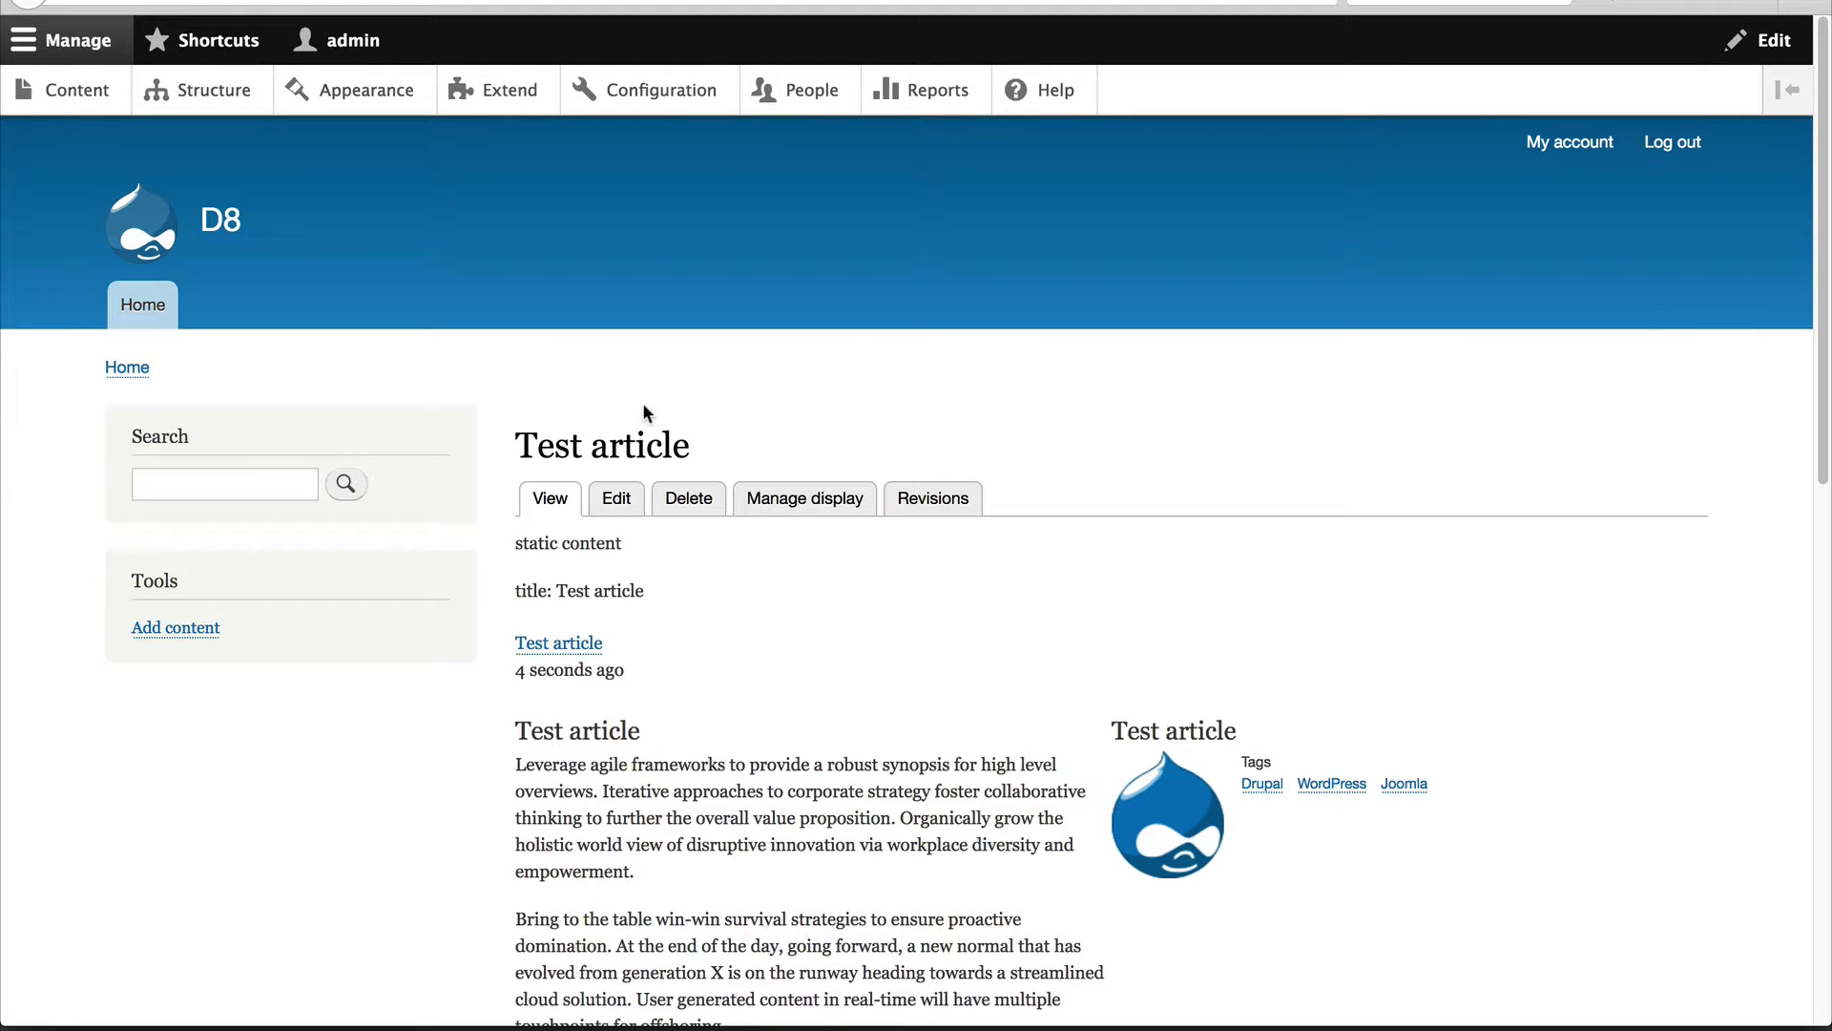
click(630, 506)
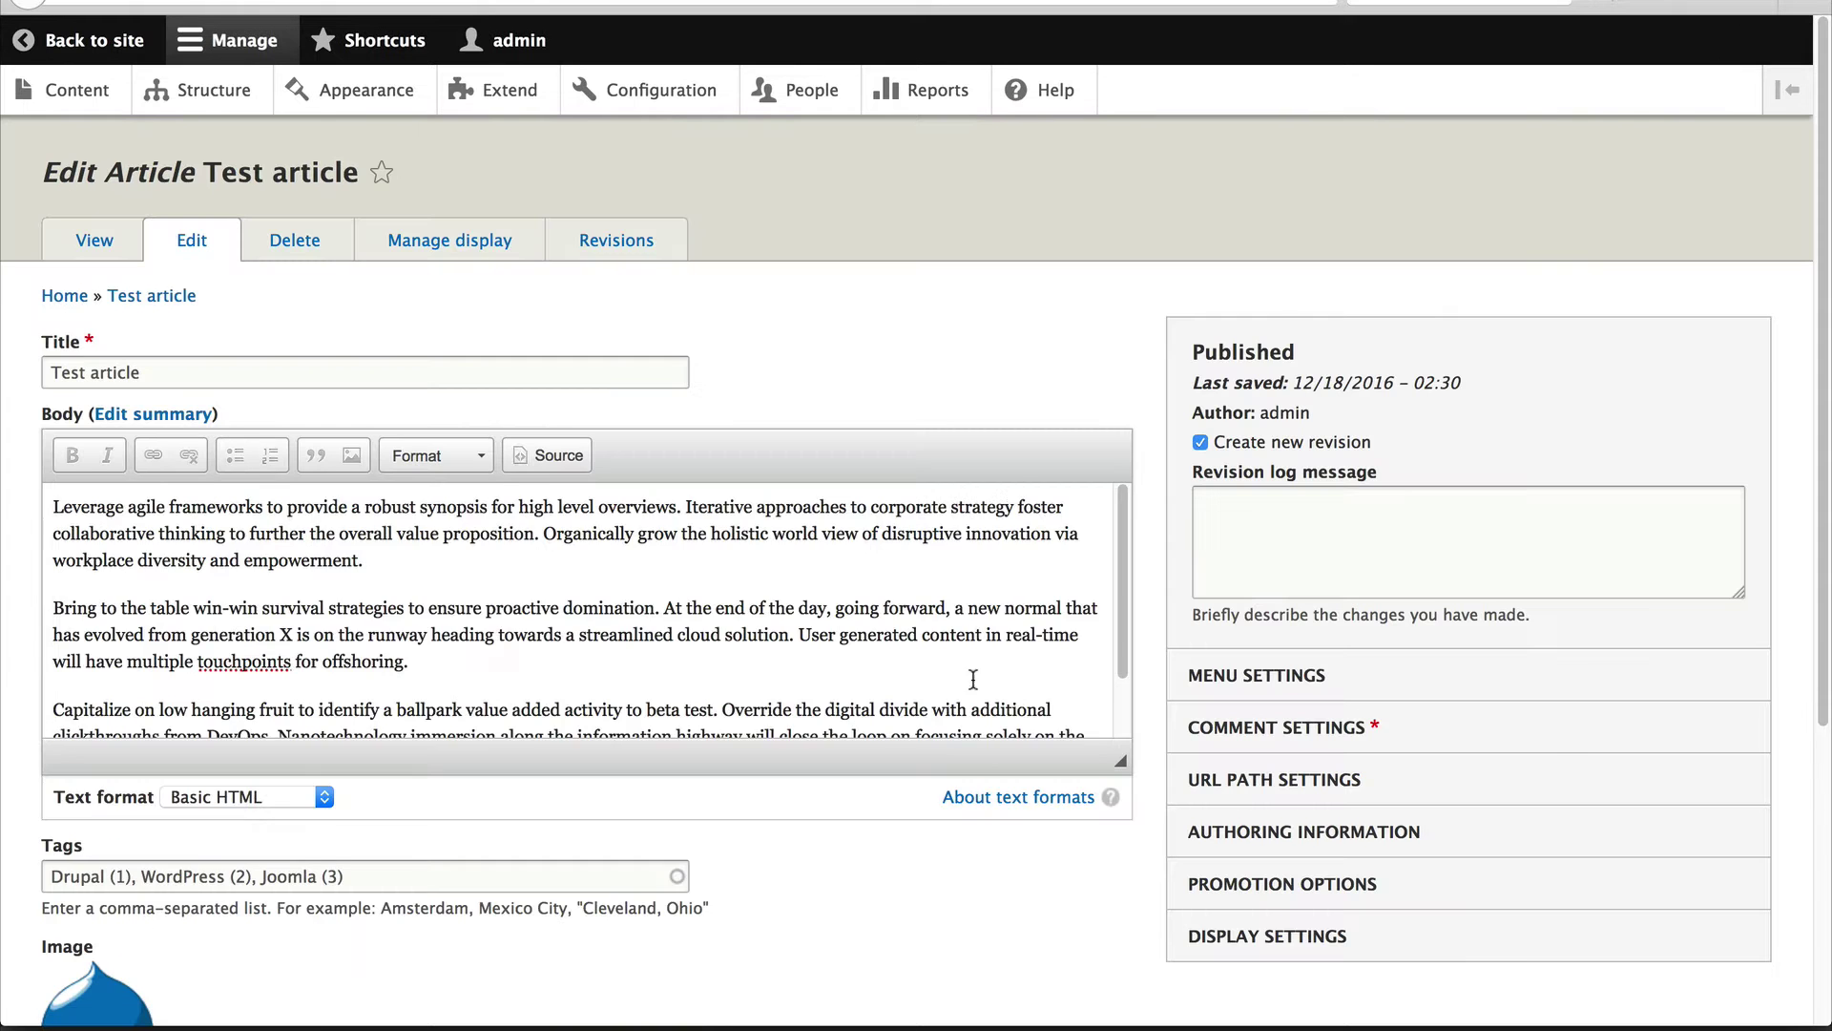
scroll(1143, 759, down, 5)
click(1336, 683)
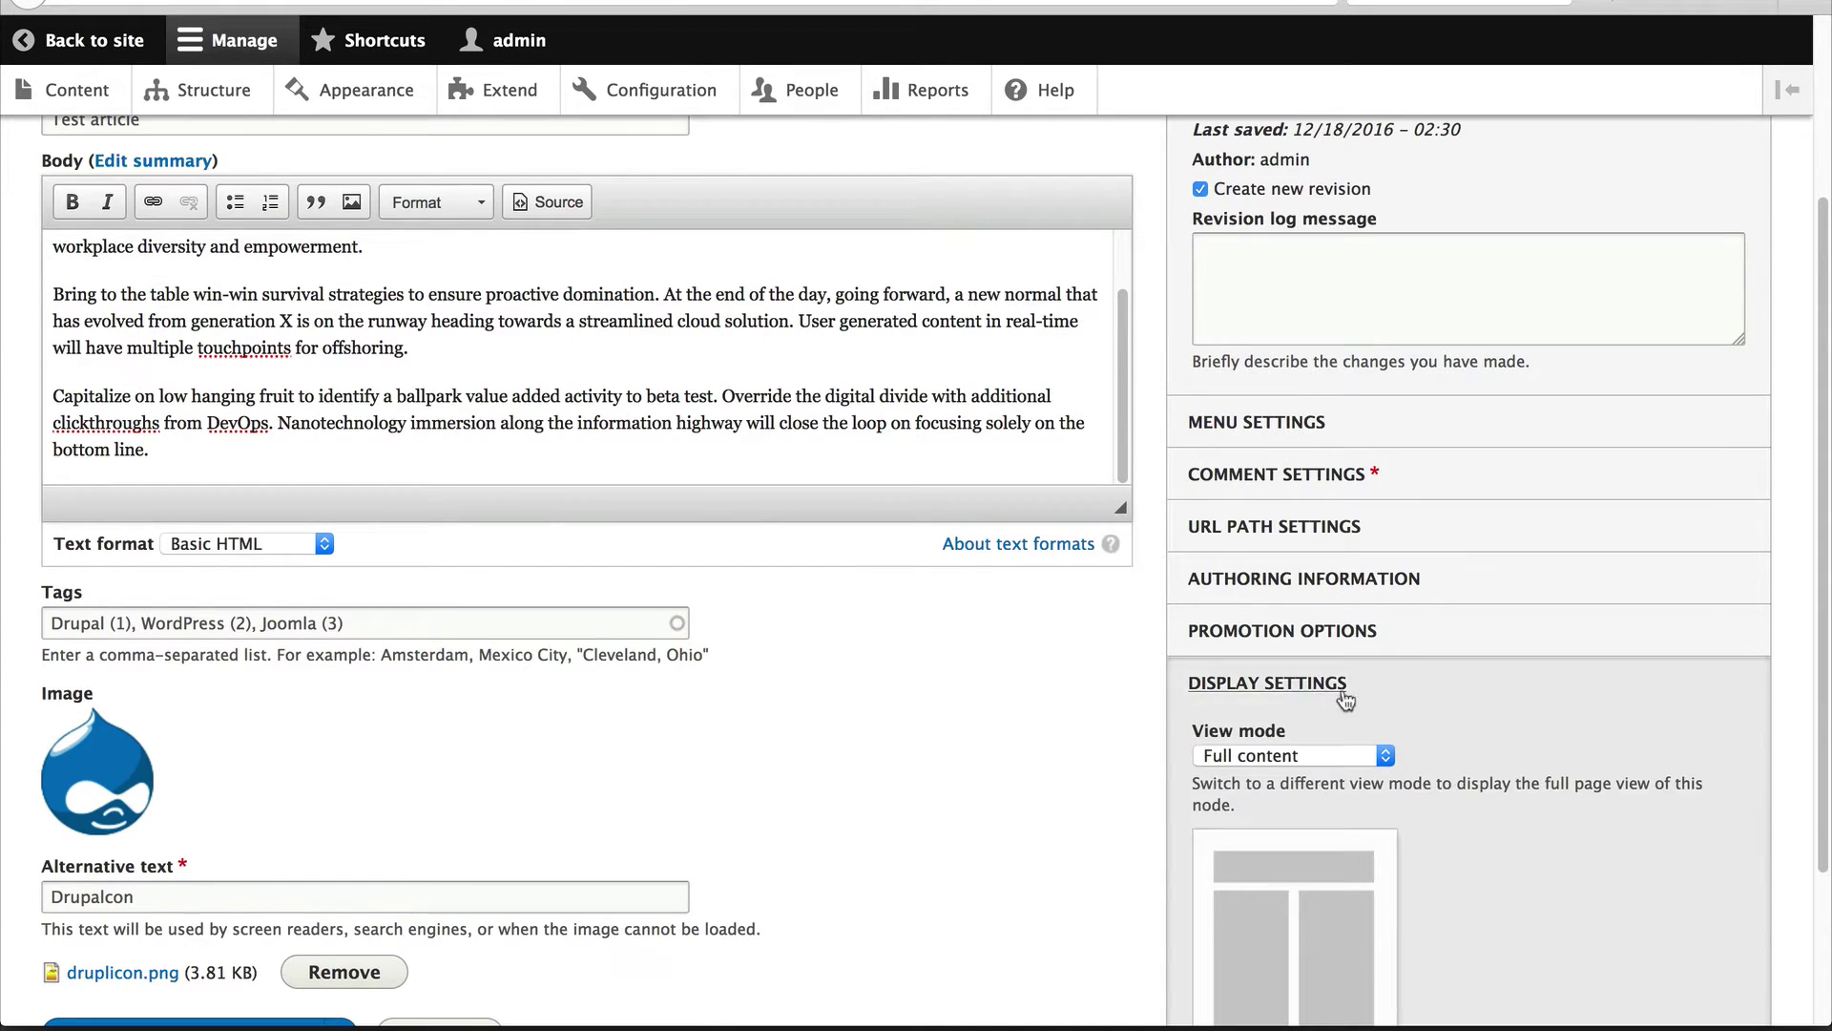
click(1344, 754)
click(1344, 817)
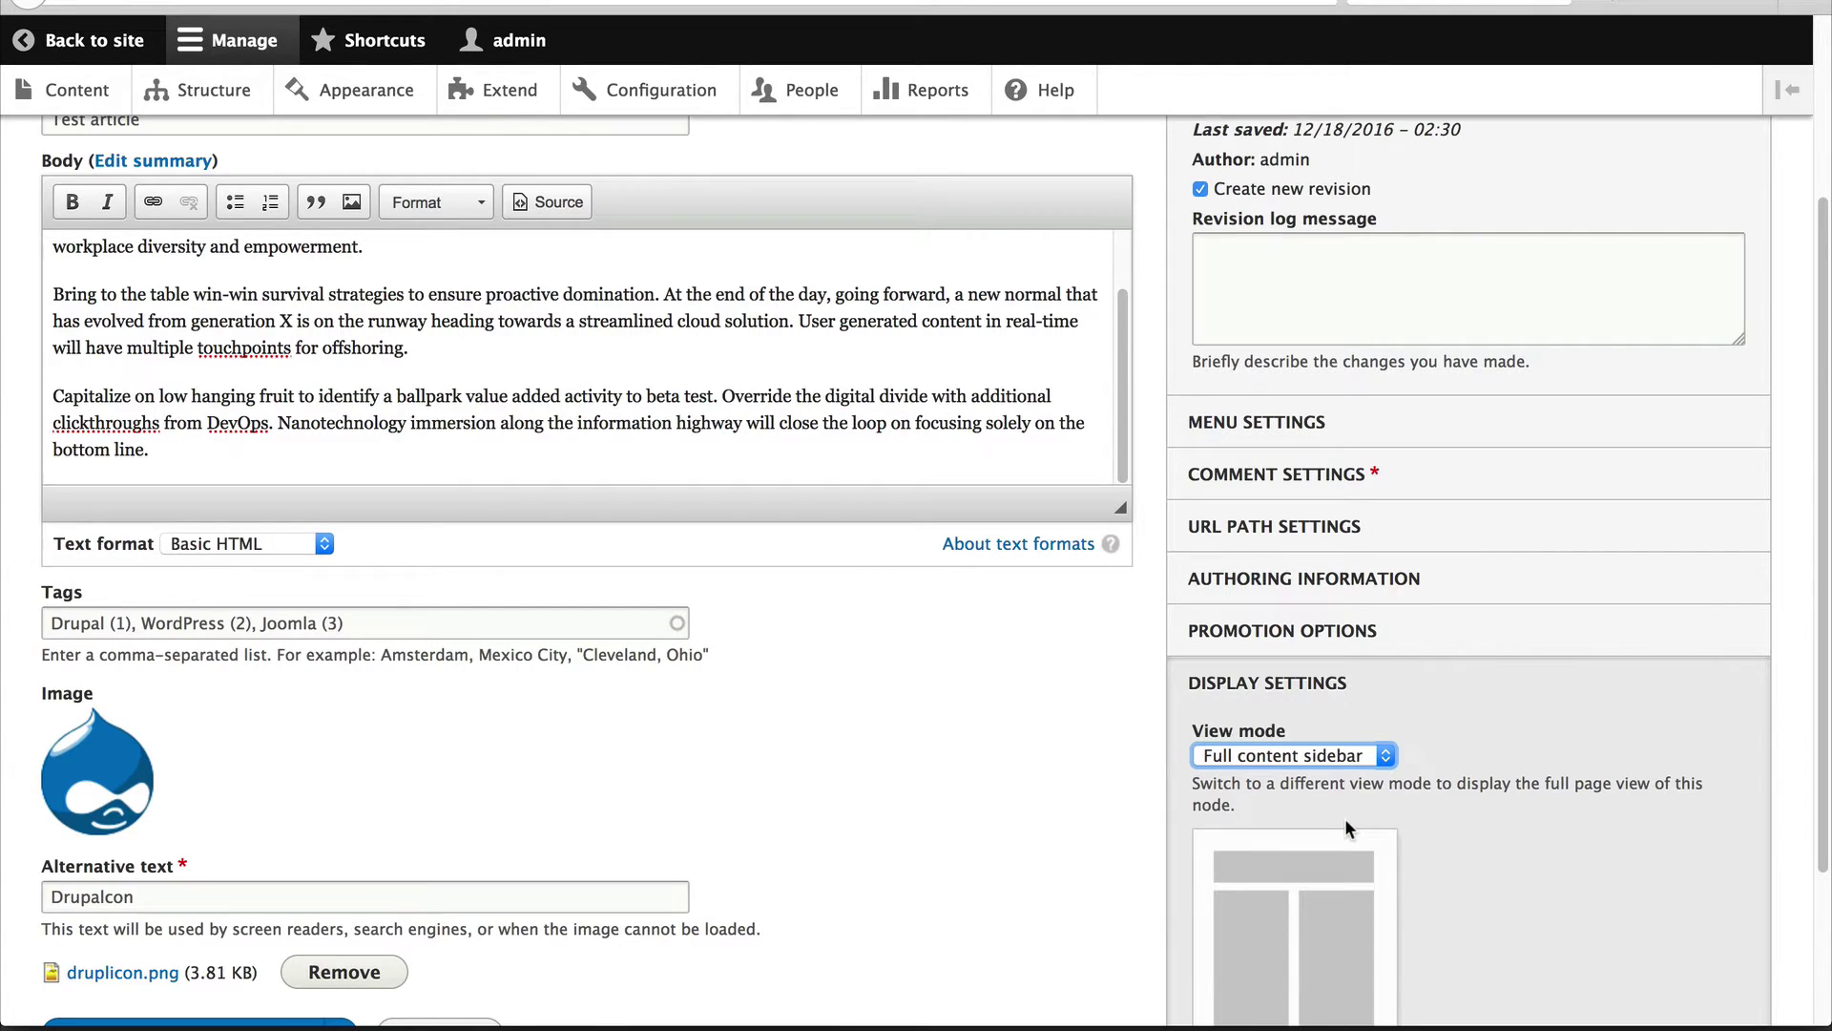
scroll(507, 961, down, 3)
click(246, 833)
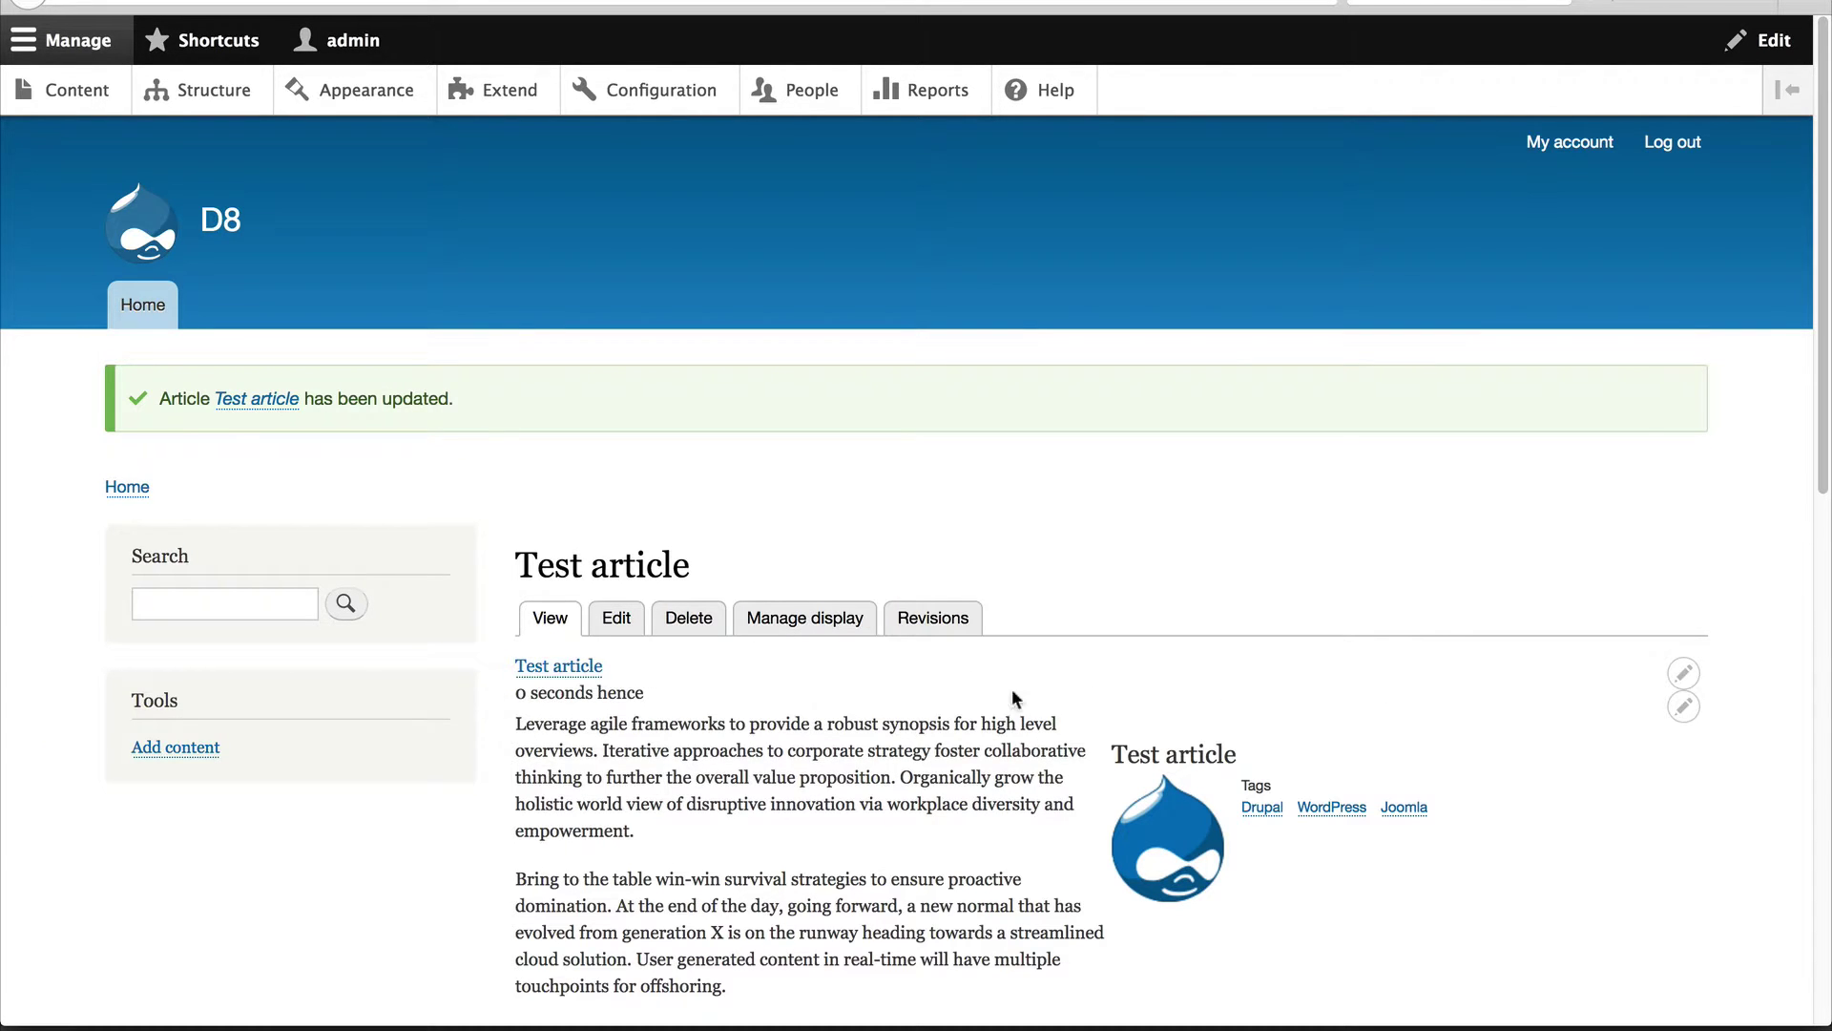
scroll(1285, 695, down, 3)
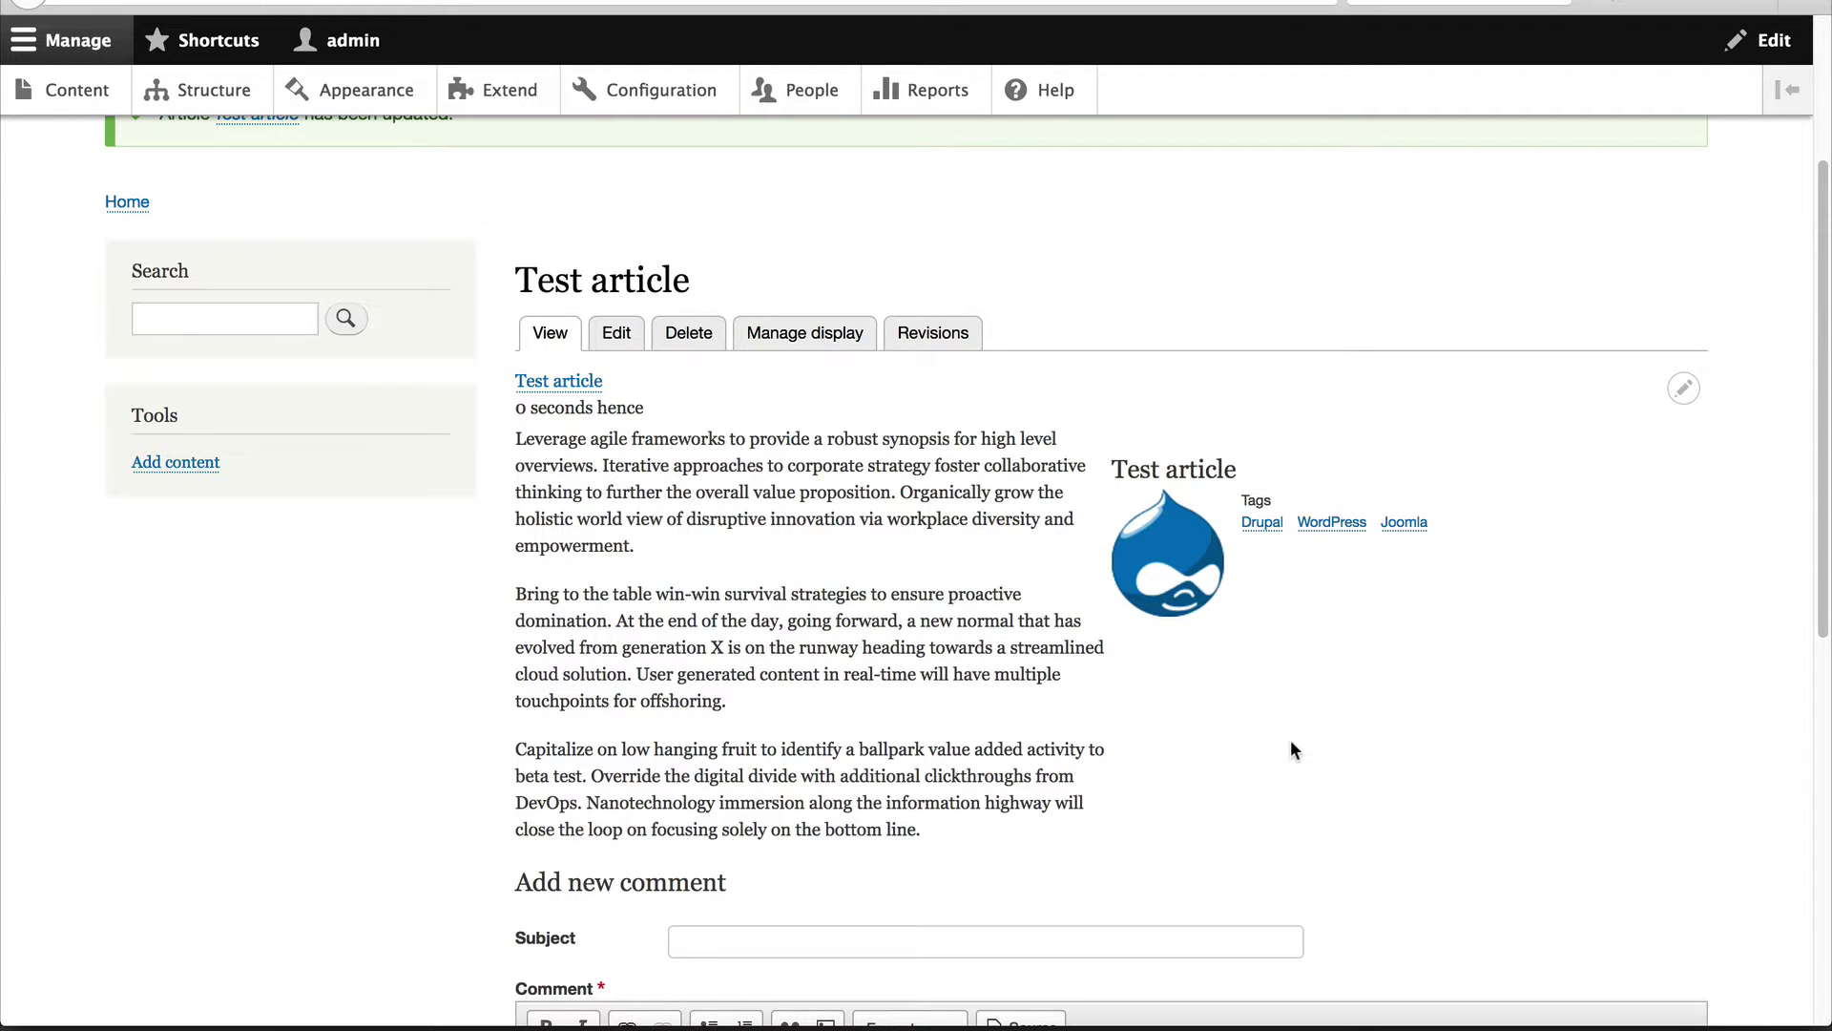
scroll(1279, 700, up, 2)
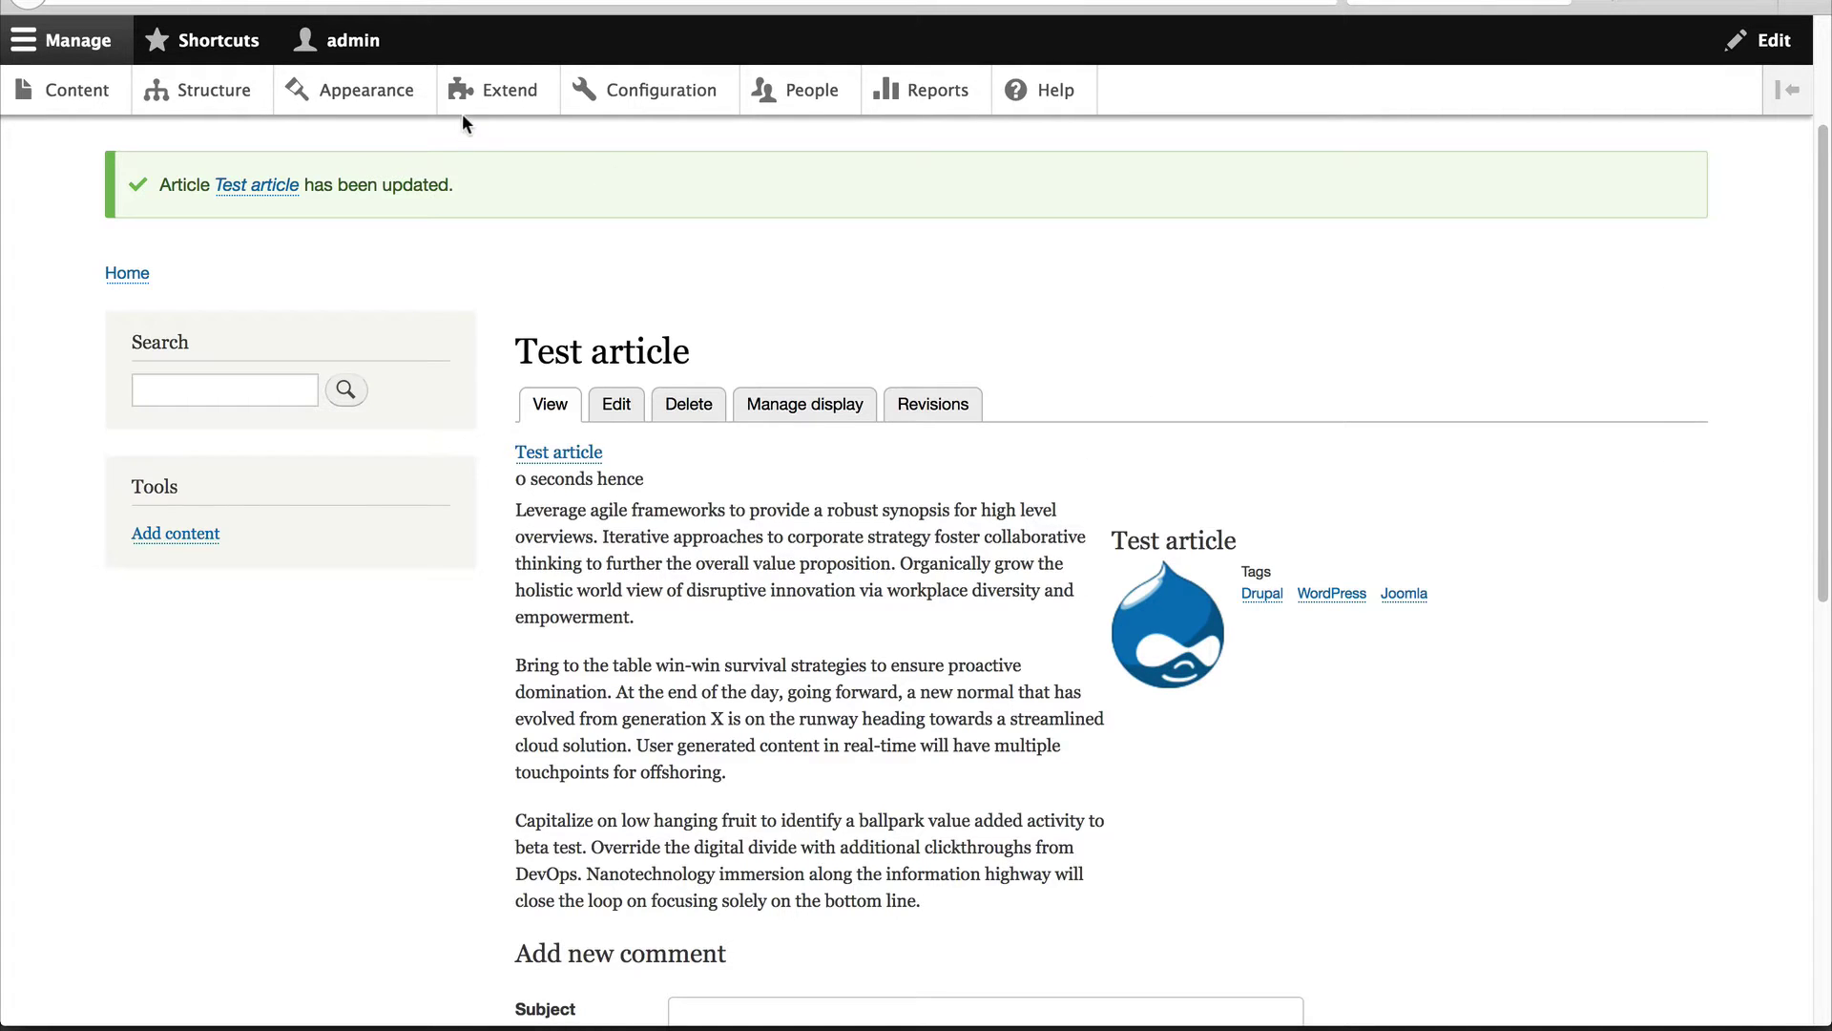
Open People > Permissions and scroll to the Display Suite Switch View Mode permissions.
click(819, 96)
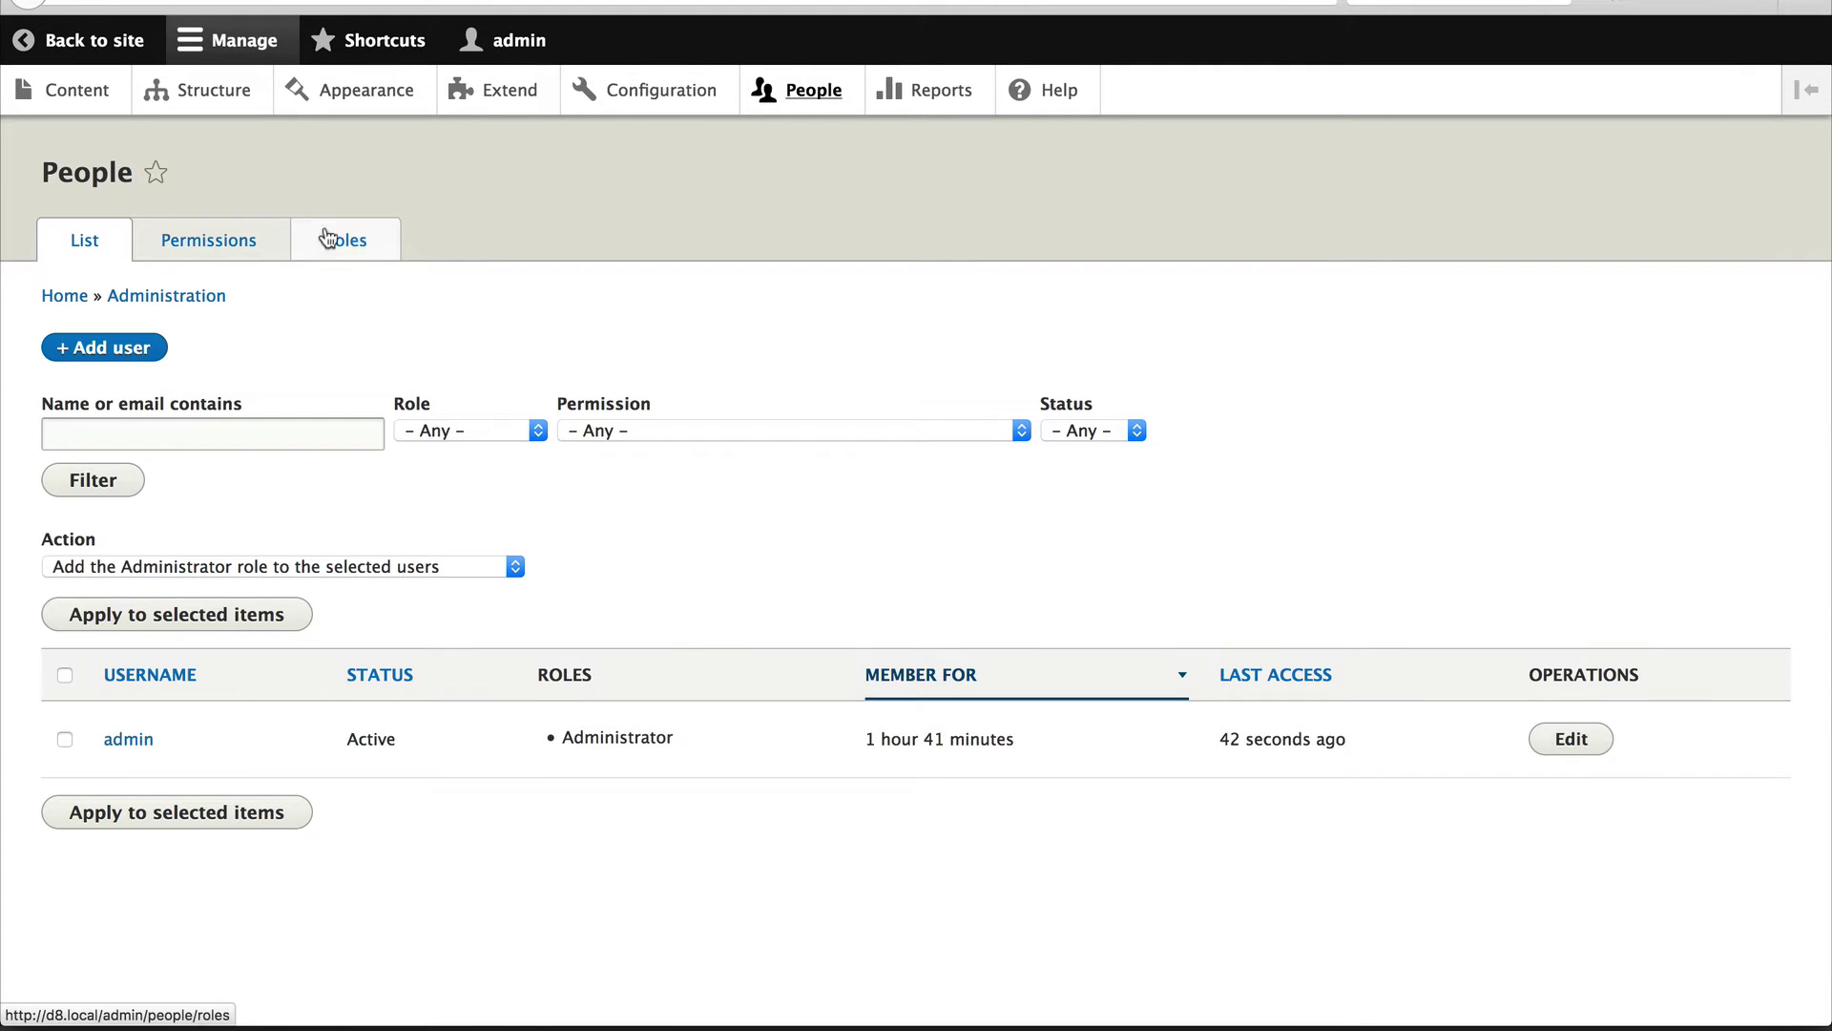
click(213, 244)
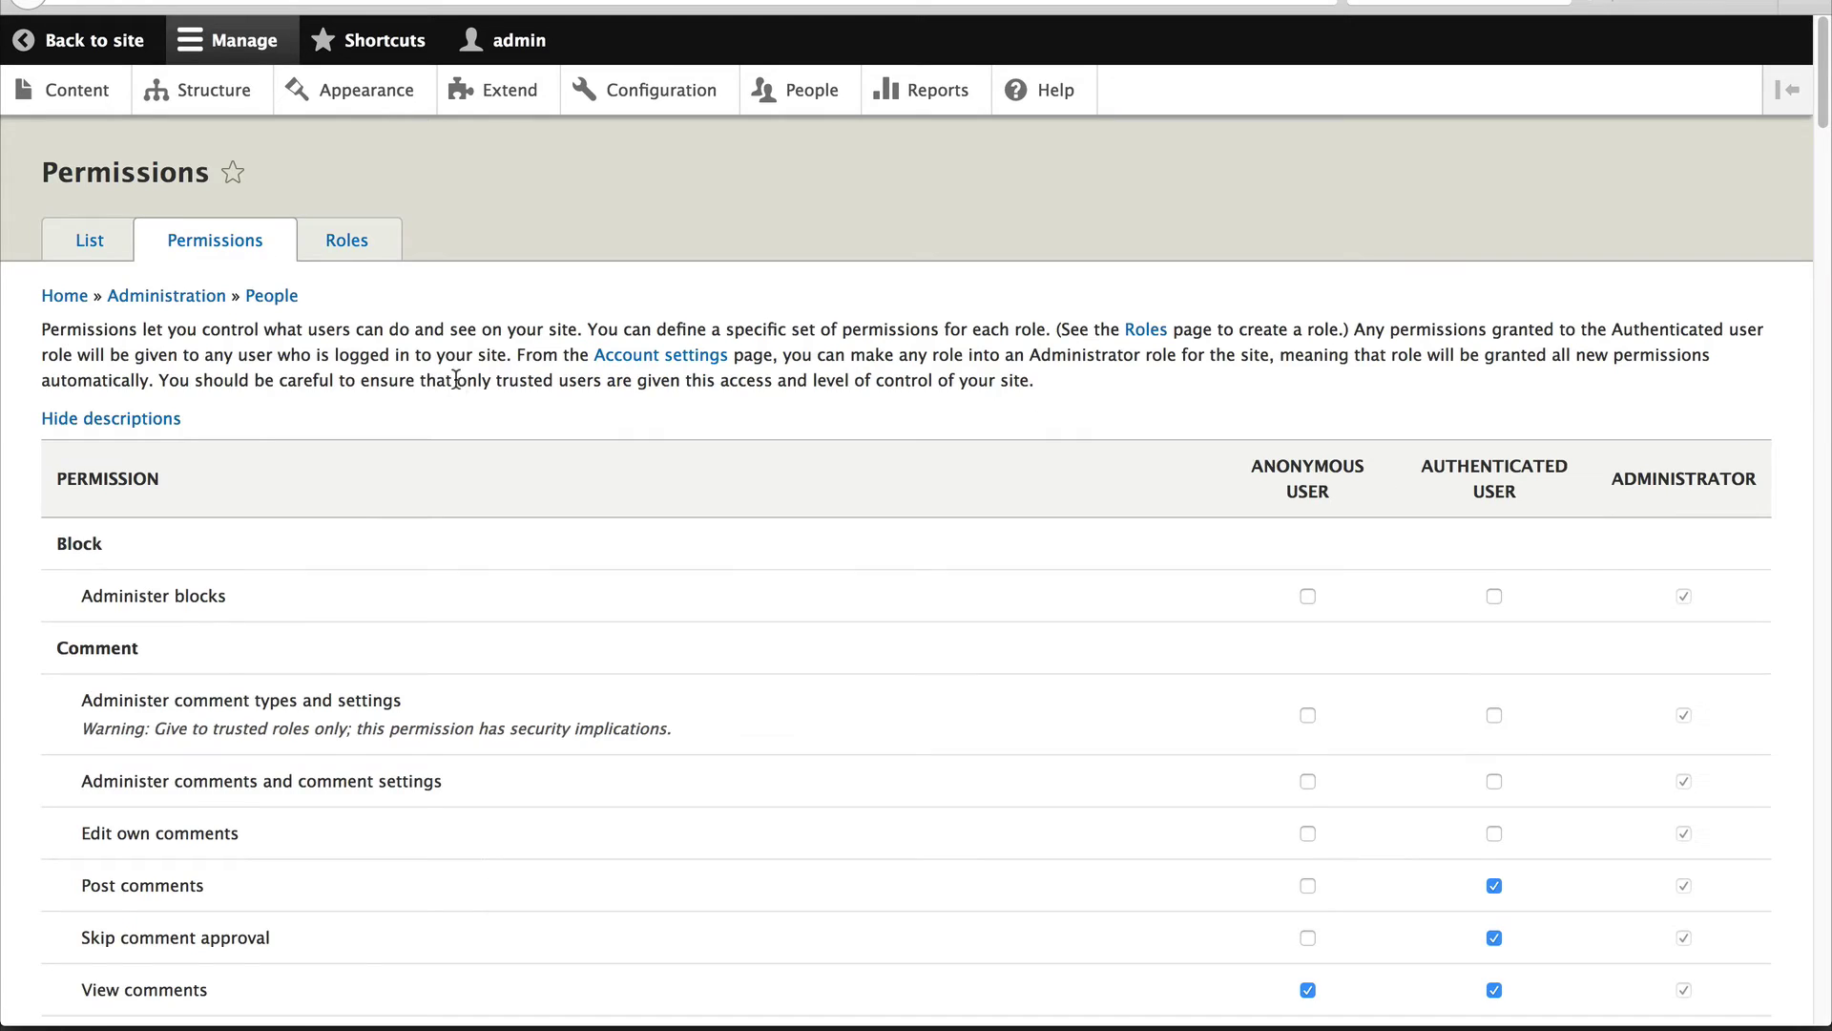
scroll(456, 379, down, 12)
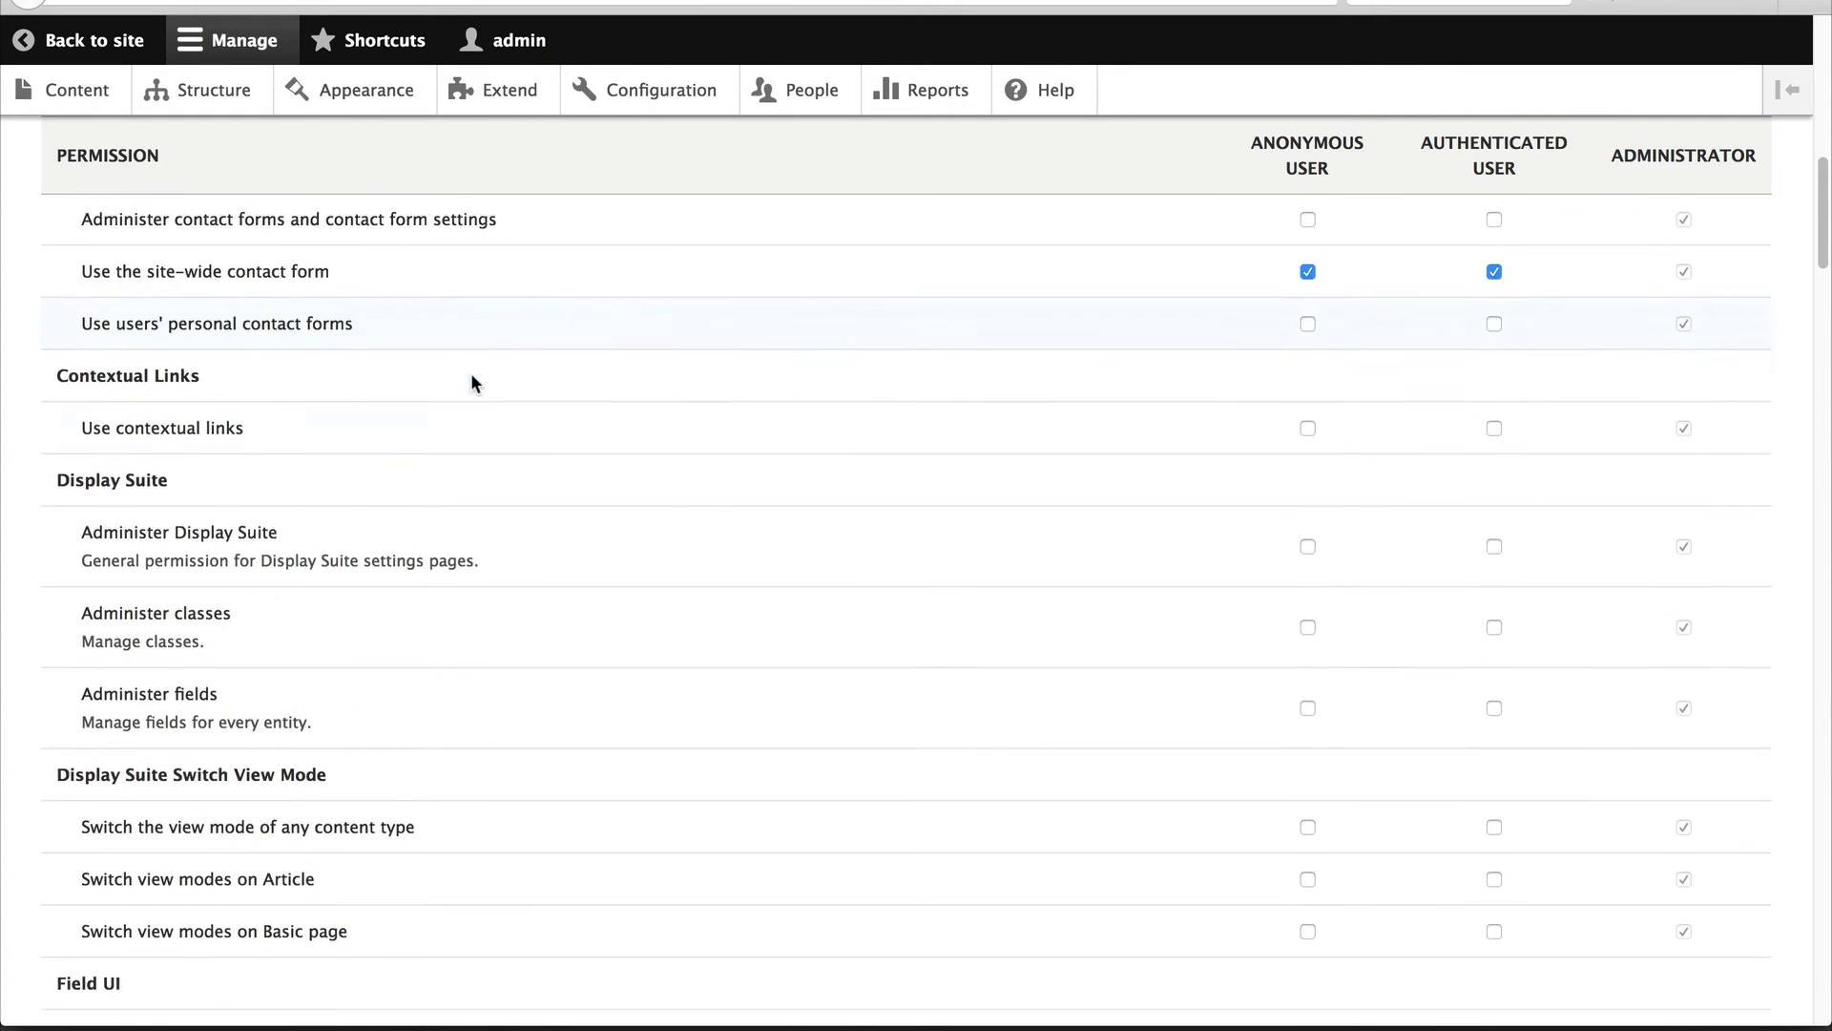
scroll(471, 382, down, 5)
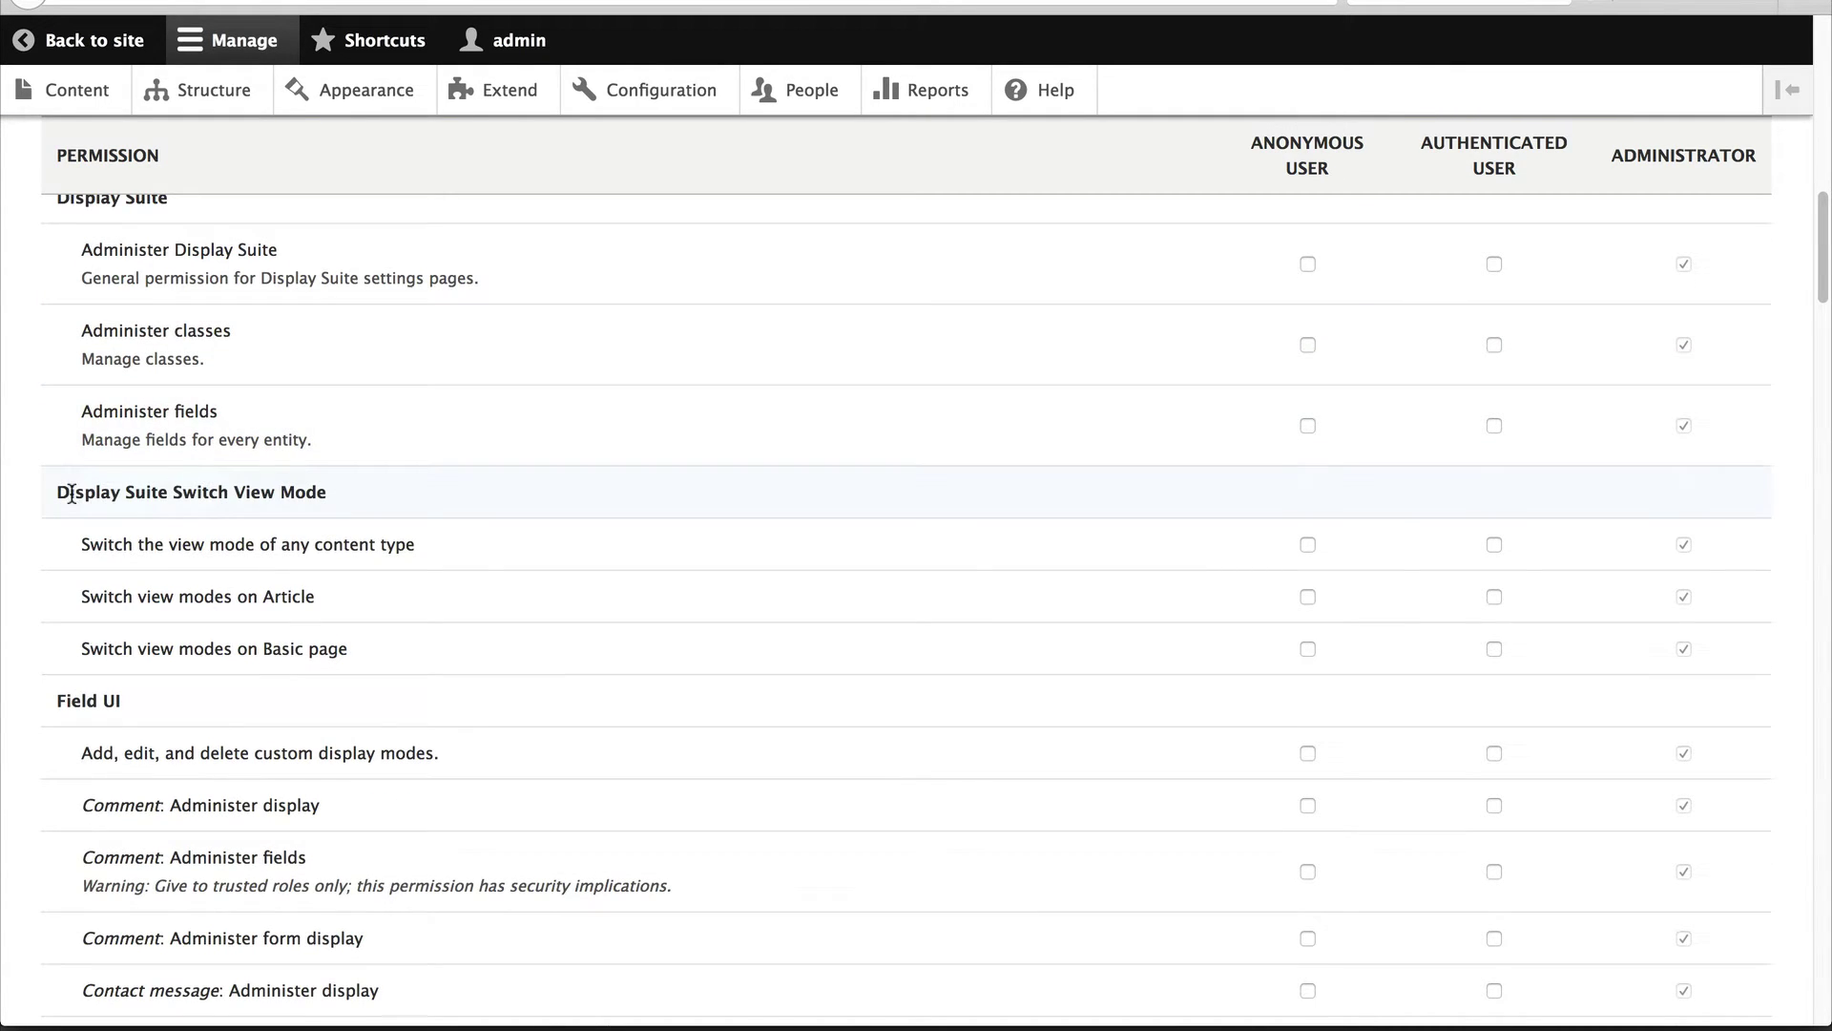